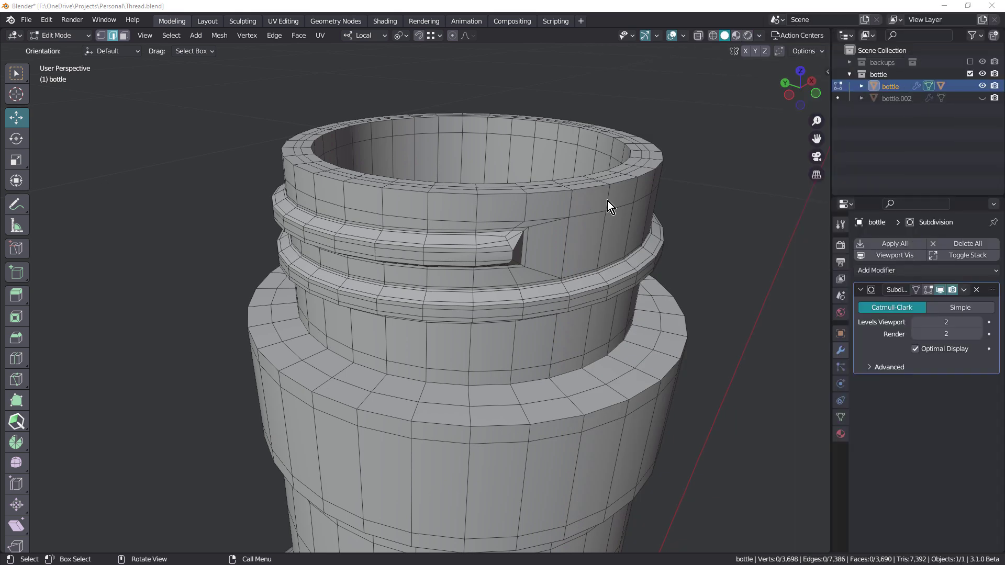
Step: Preview the smooth subdivided bottle from a side view of the neck
mouse_move(544, 224)
middle_mouse_down()
mouse_move(519, 223)
mouse_move(673, 224)
mouse_move(803, 198)
mouse_move(802, 206)
mouse_move(581, 229)
mouse_move(462, 226)
mouse_move(538, 244)
mouse_move(441, 198)
mouse_move(502, 213)
mouse_move(786, 207)
mouse_move(36, 208)
mouse_move(21, 223)
mouse_move(375, 234)
mouse_move(488, 282)
mouse_move(720, 269)
middle_mouse_up()
key("Tab")
middle_click_drag(596, 256, 519, 234)
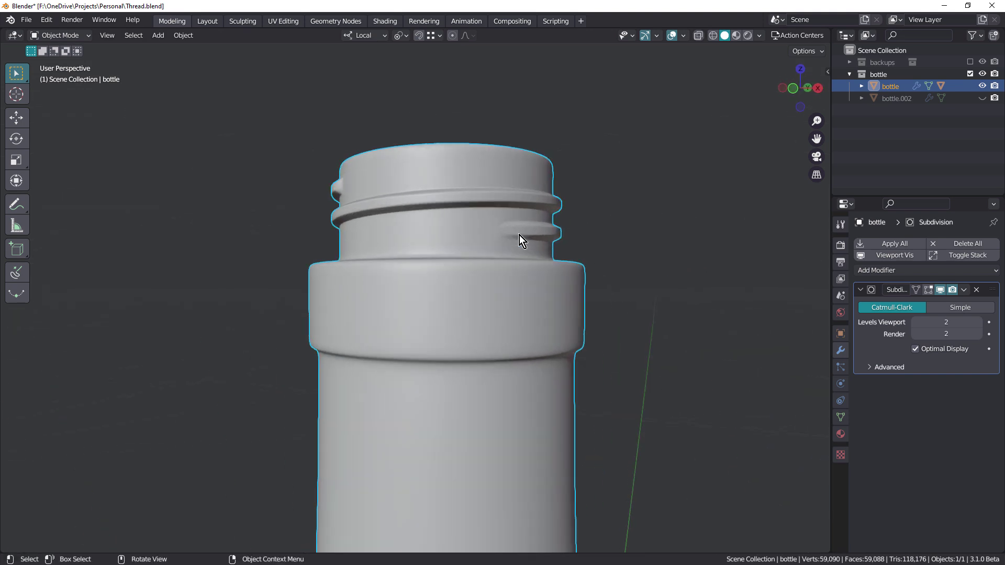
scroll(519, 234, "up", 4)
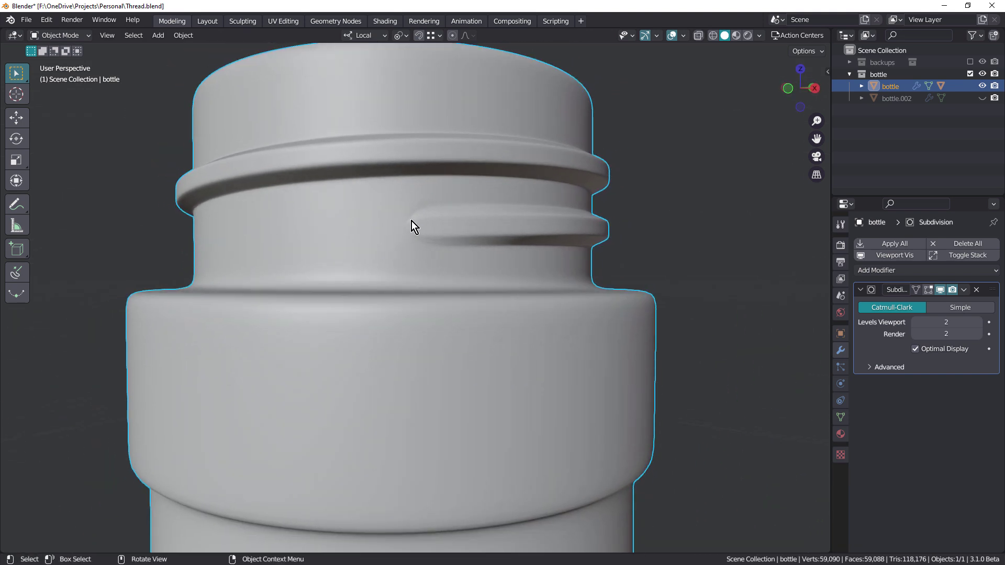
key("Tab")
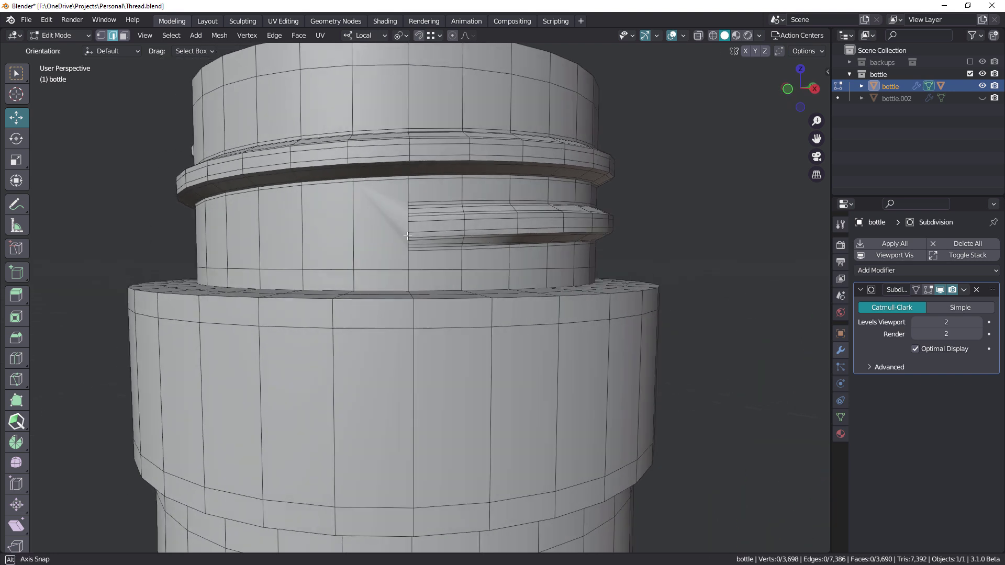
Step: Orbit around the neck and re-check the subdivided thread before editing
middle_click_drag(406, 236, 377, 203)
scroll(399, 210, "up", 2)
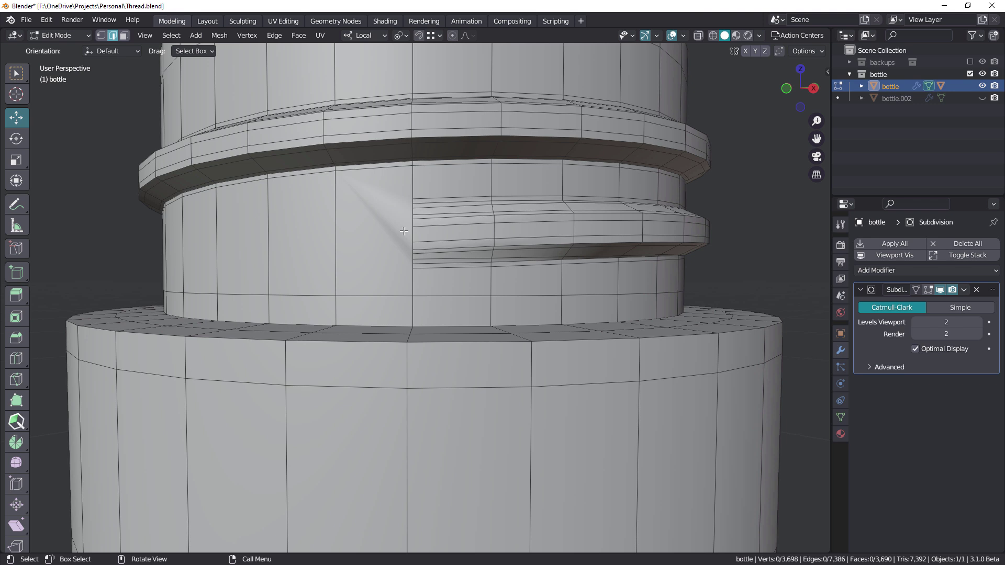
scroll(405, 223, "down", 5)
middle_click_drag(399, 217, 348, 181)
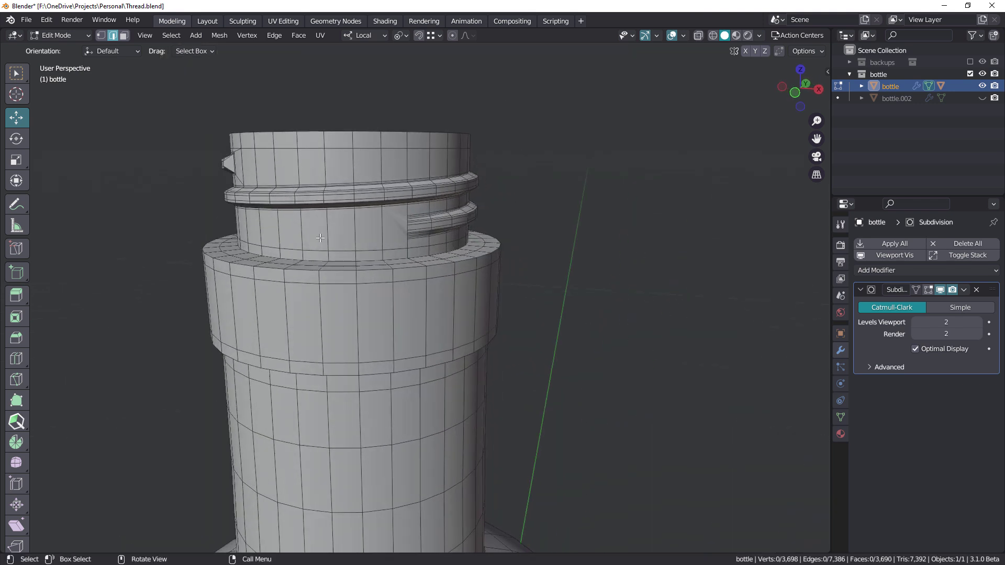
middle_click_drag(426, 224, 238, 227)
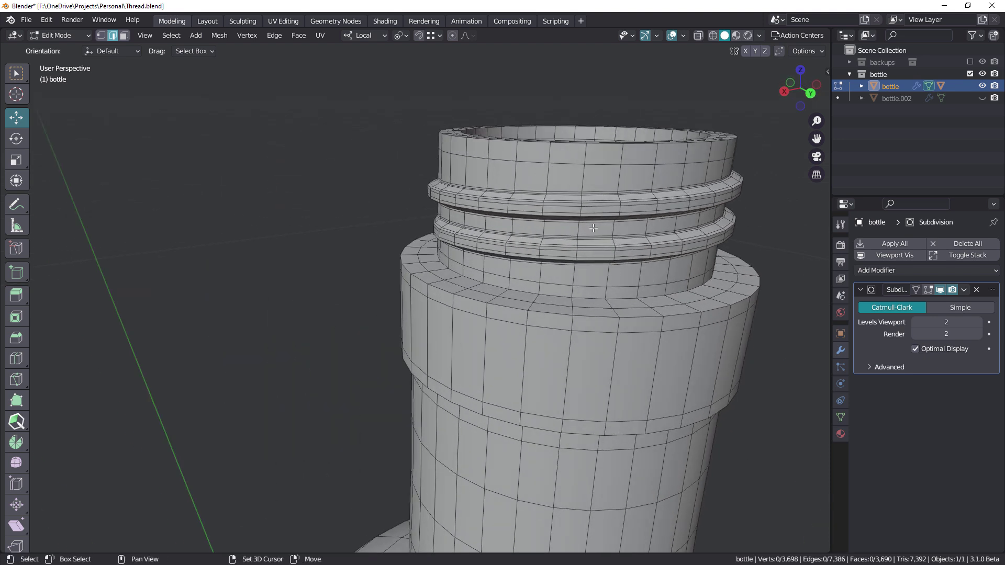
middle_click_drag(665, 226, 561, 197, "shift")
key("Tab")
scroll(561, 196, "up", 1)
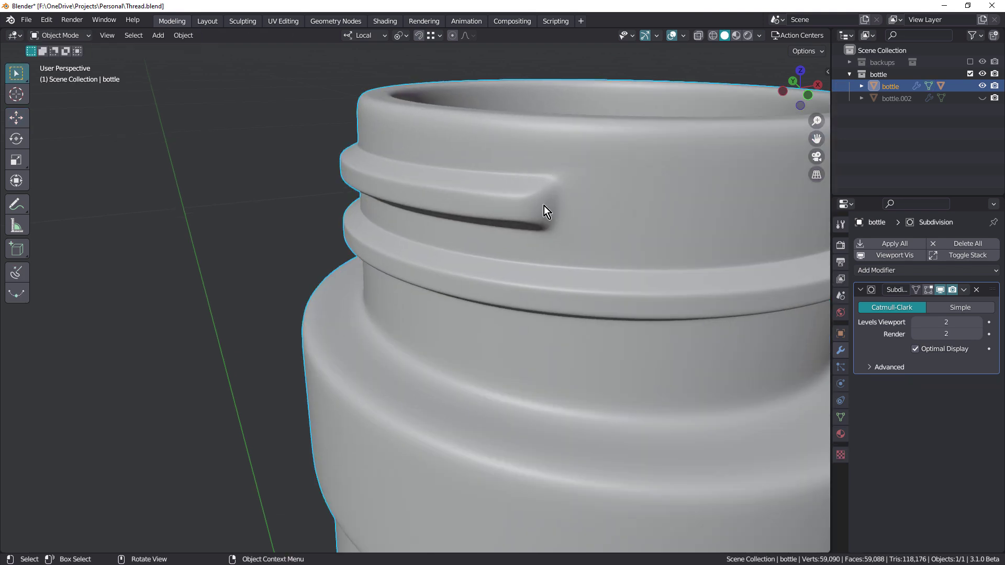
key("Tab")
middle_click_drag(521, 200, 561, 193)
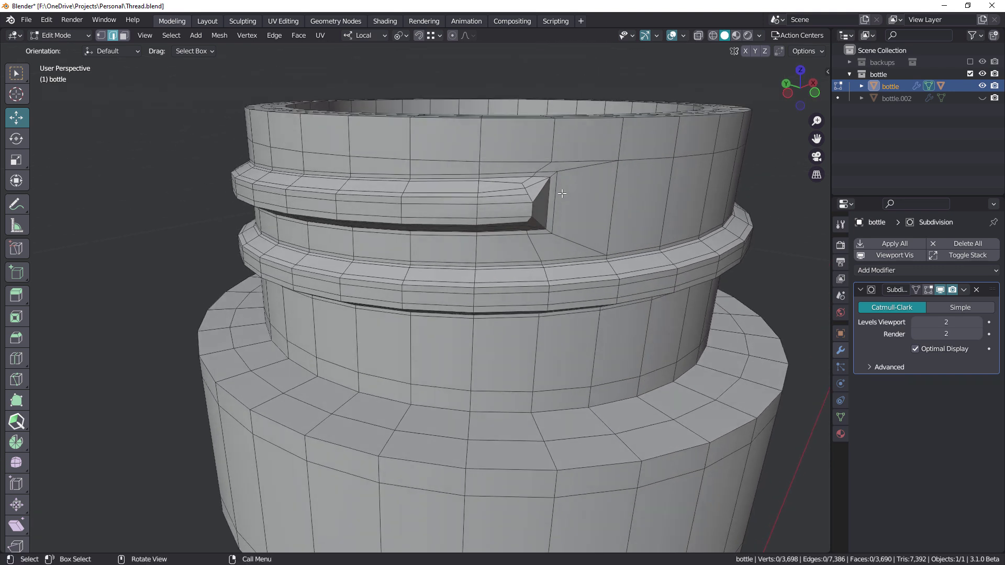
middle_click_drag(517, 209, 478, 181)
Step: Dissolve the spiral edge loop running along the thread
left_click(497, 173, "alt")
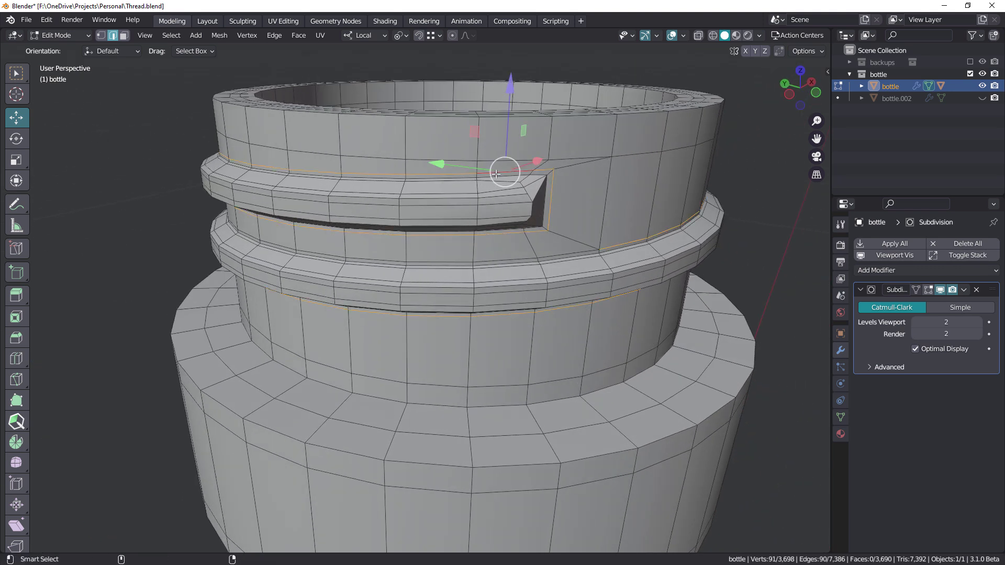
left_click(555, 255, "alt+shift")
middle_click_drag(567, 251, 513, 233)
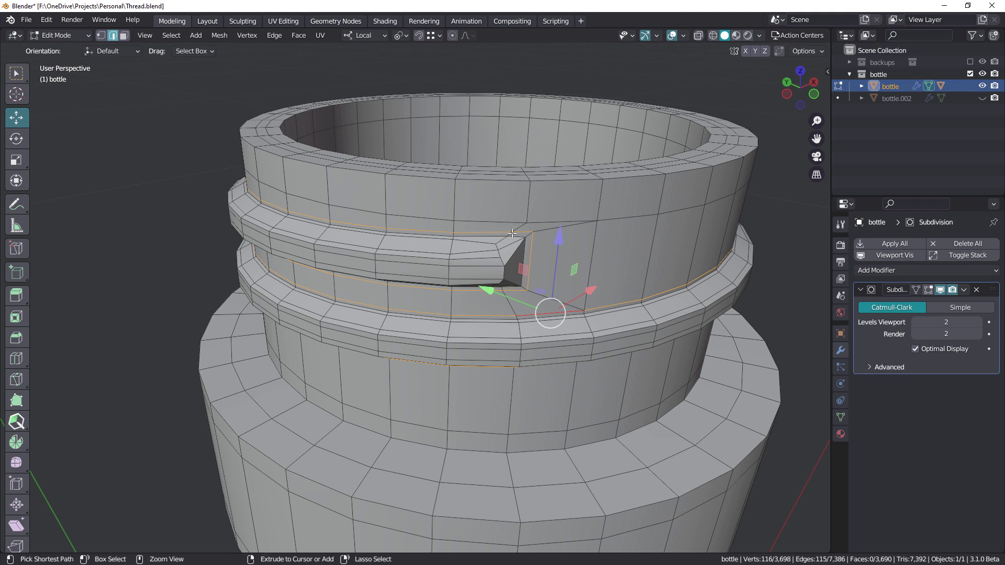
key("ctrl+x")
Step: Dissolve four more edge loops along the lower thread
scroll(513, 234, "down", 4)
middle_click_drag(512, 233, 491, 301)
scroll(583, 253, "up", 3)
scroll(582, 254, "down", 3)
scroll(634, 294, "up", 1)
scroll(635, 294, "up", 3)
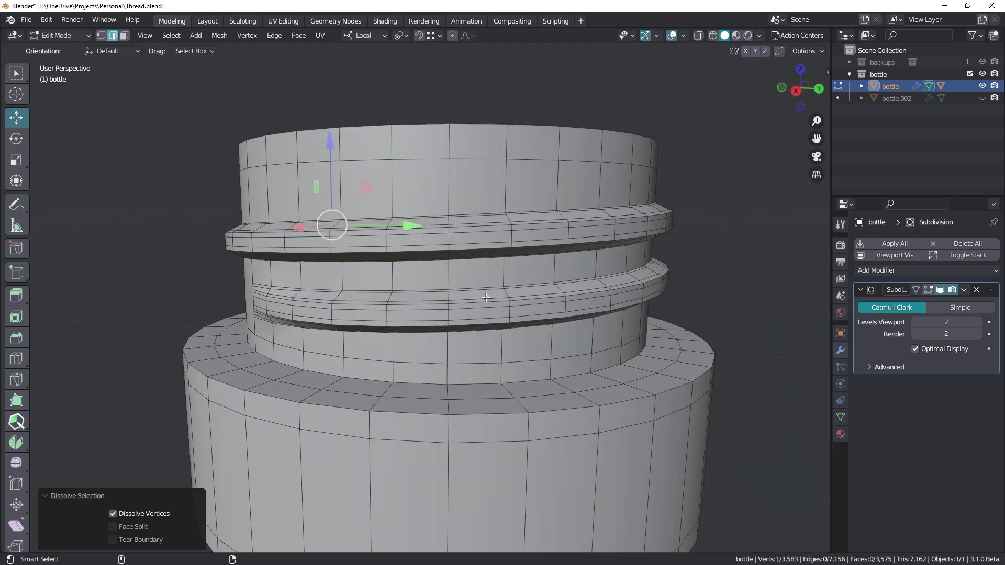
left_click(487, 298, "alt")
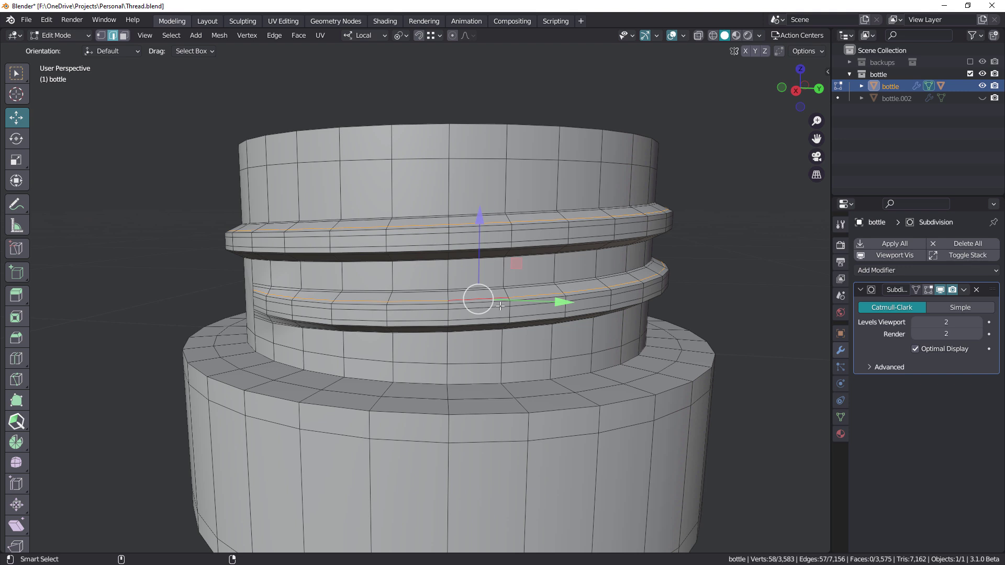
left_click(507, 308, "alt+shift")
left_click(521, 317, "alt+shift")
middle_click_drag(521, 314, 509, 254)
left_click(473, 224, "alt+shift")
scroll(473, 224, "down", 3)
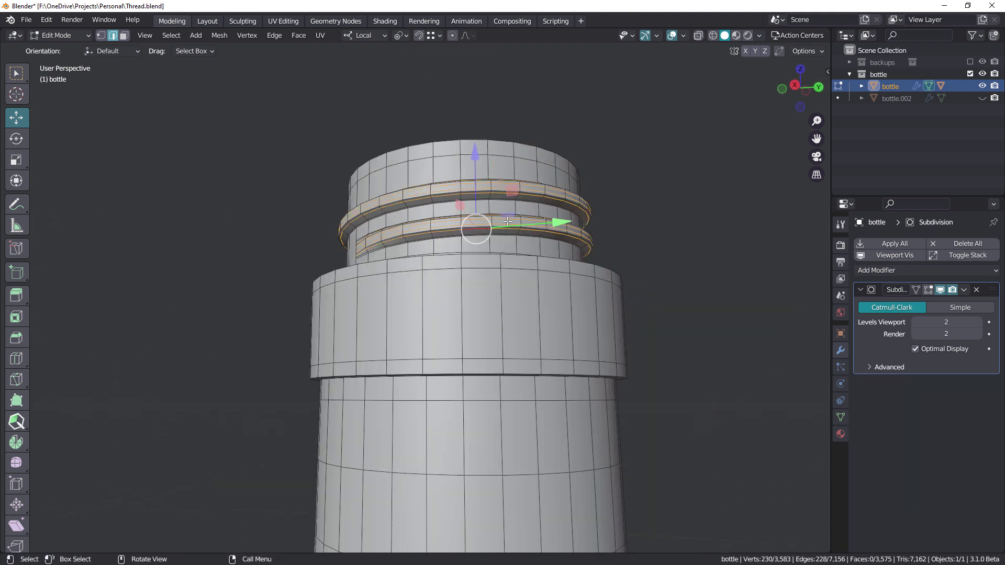
middle_click_drag(473, 224, 450, 256)
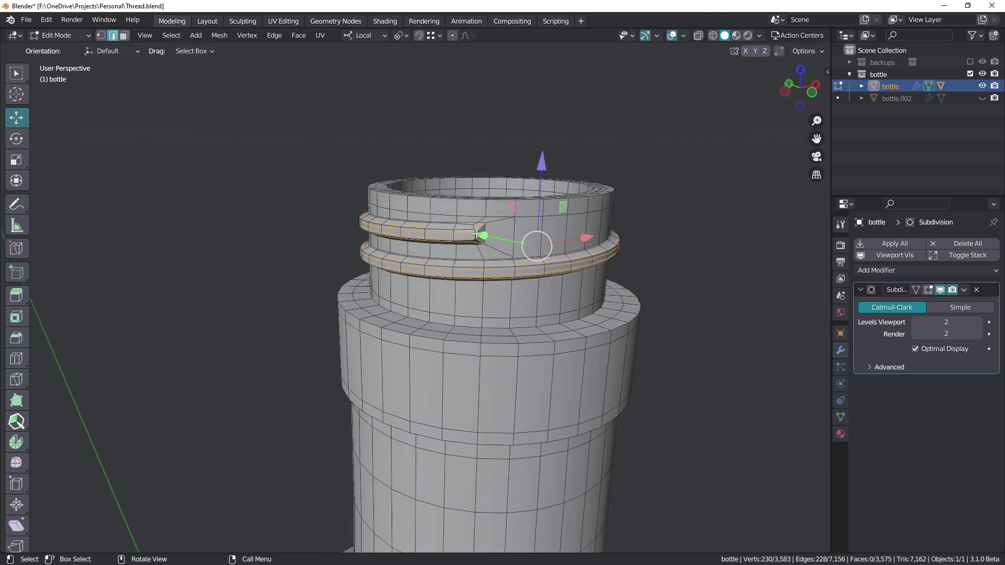
scroll(477, 234, "up", 4)
scroll(483, 224, "up", 1)
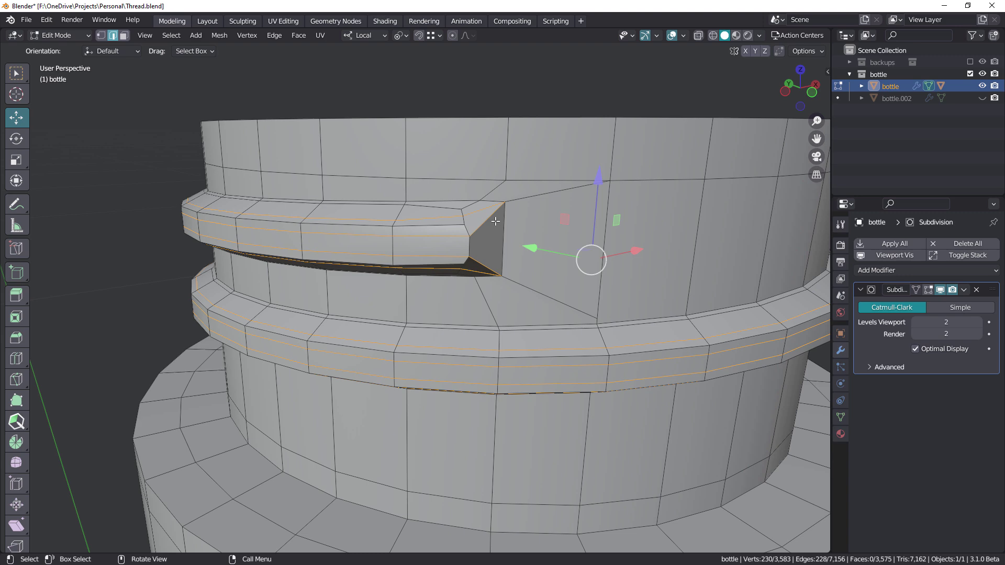
key("ctrl+x")
Step: Dissolve the two edge loops around the ring below the thread
middle_click_drag(495, 222, 463, 223)
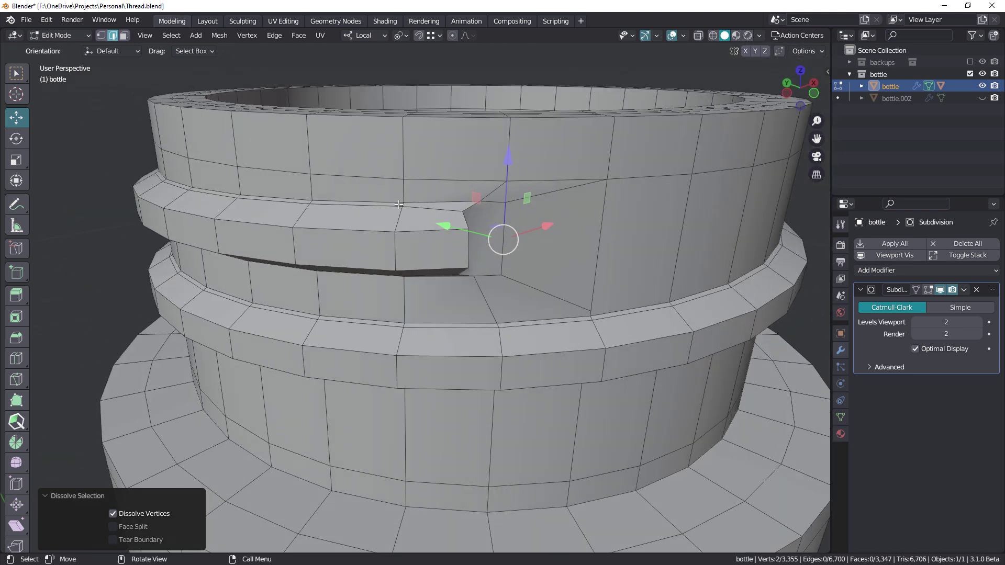
middle_click_drag(399, 204, 429, 197)
left_click(419, 205, "alt")
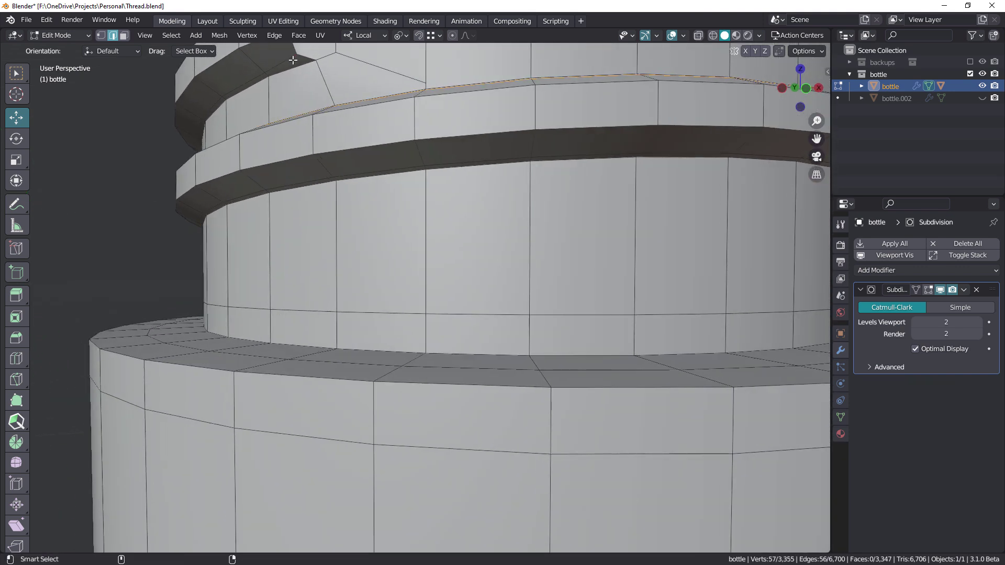
left_click(292, 60, "alt+shift")
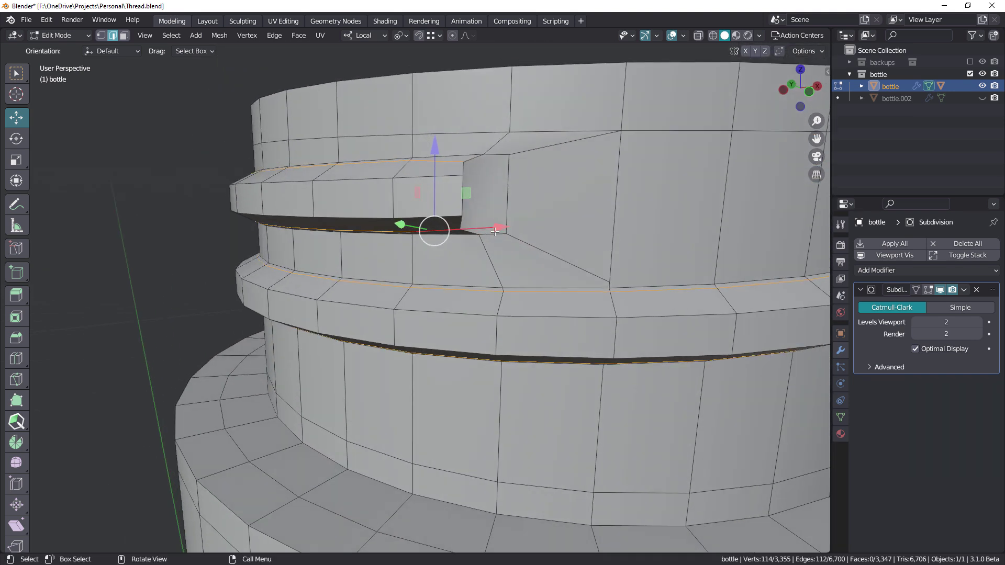
key("ctrl+x")
middle_click_drag(495, 232, 532, 226)
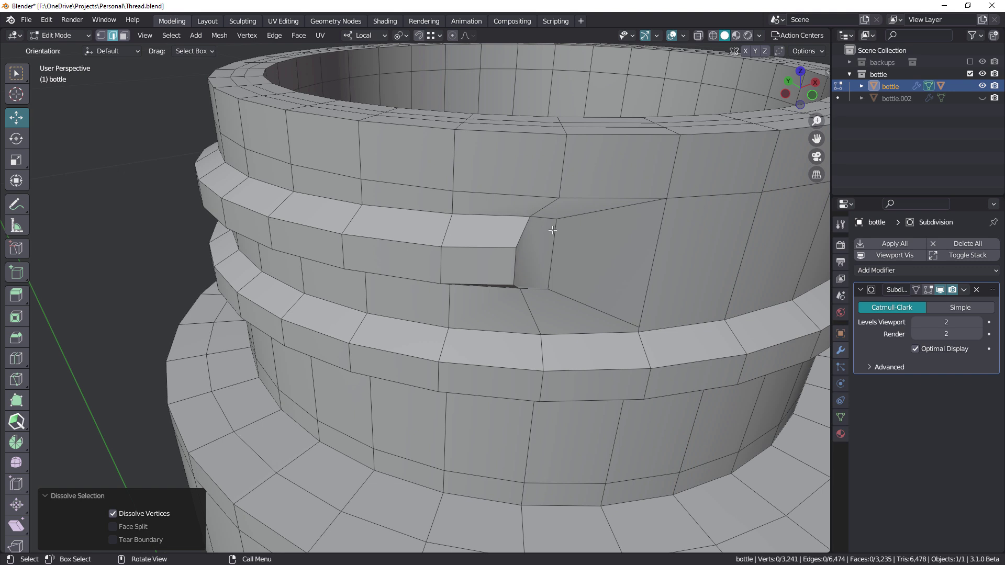
Step: Delete the four faces at the thread's end, opening a hole
key("3")
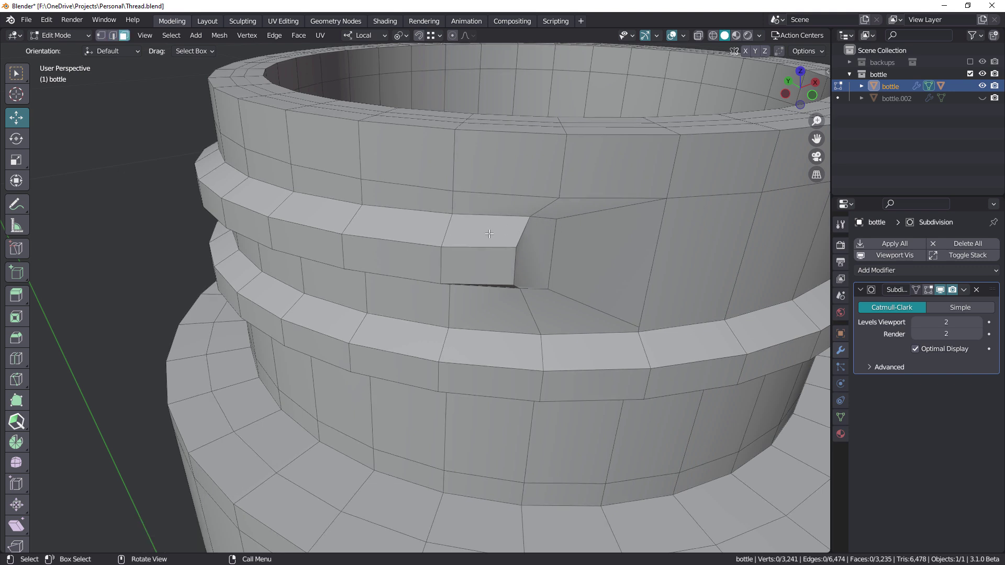
left_click(506, 233)
middle_click_drag(507, 234, 577, 261)
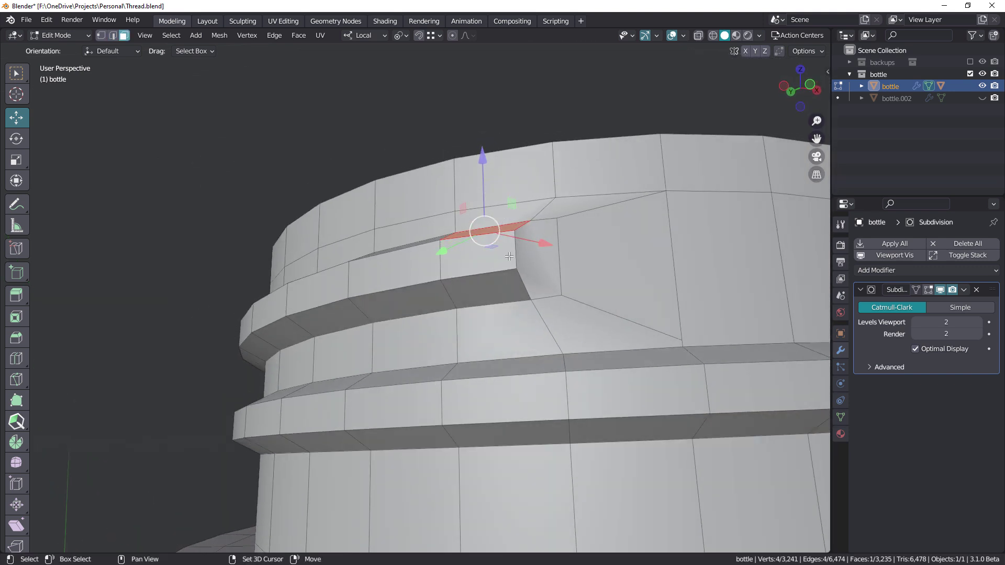
left_click(506, 261, "shift")
left_click(509, 282, "shift")
left_click(539, 259, "shift")
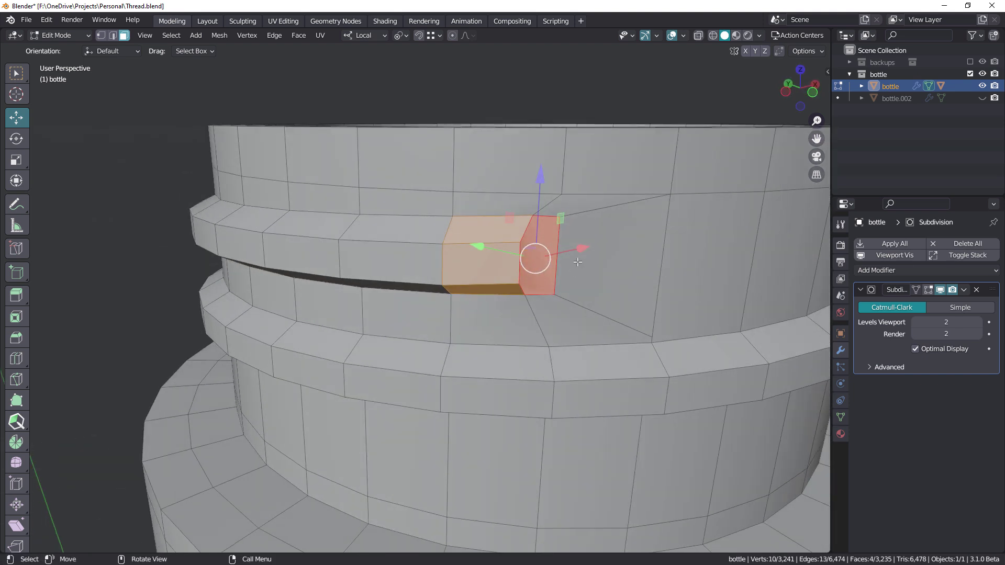
key("x")
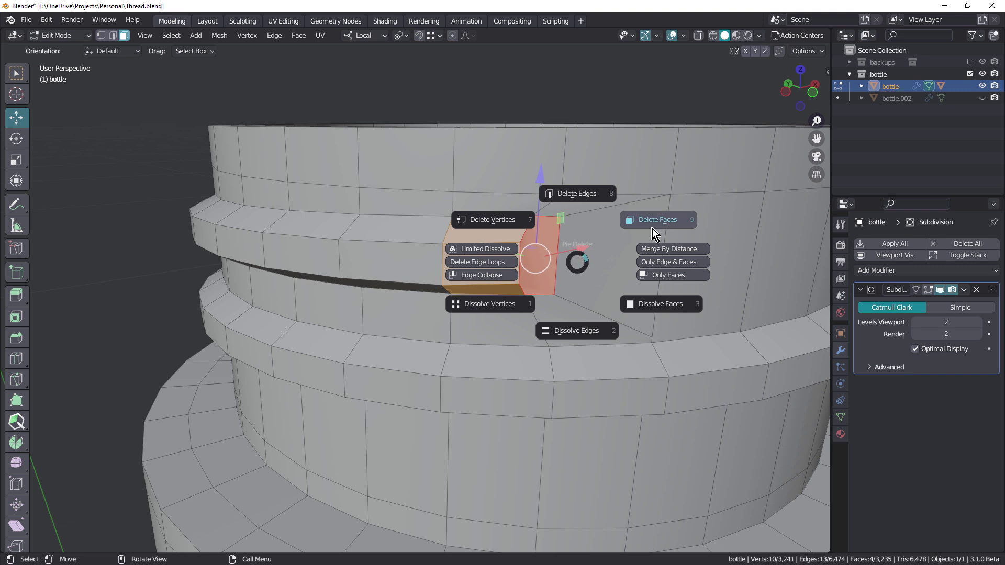
left_click(652, 228)
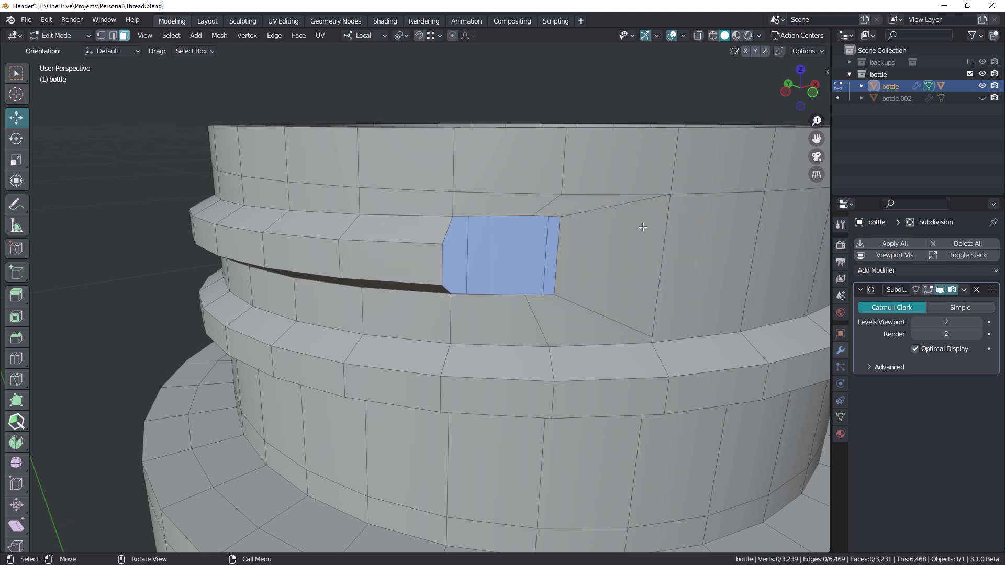
middle_click_drag(628, 231, 591, 235)
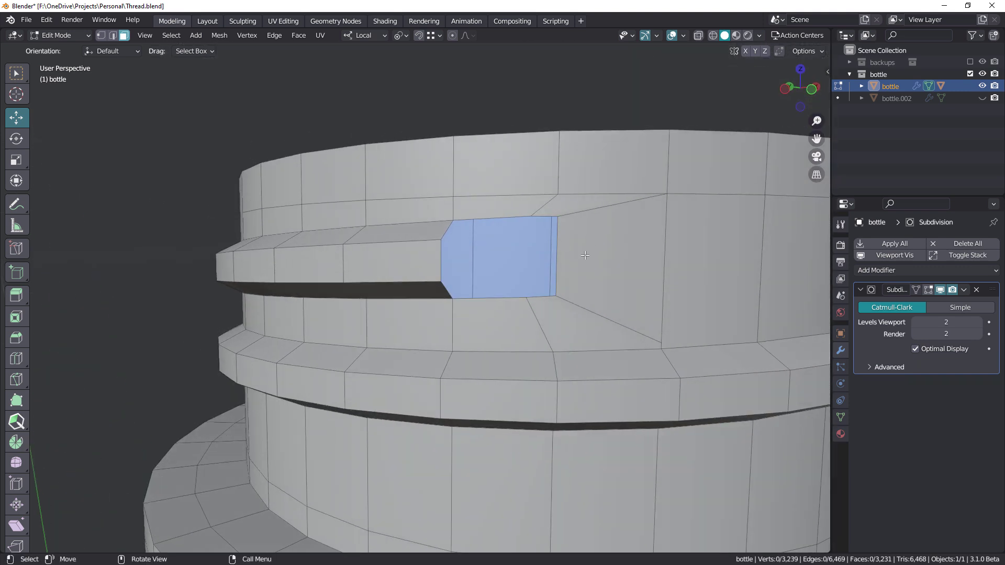
Step: Merge the hole's two corner vertex pairs At Last
left_click(558, 217, "shift")
key("m")
left_click(640, 242)
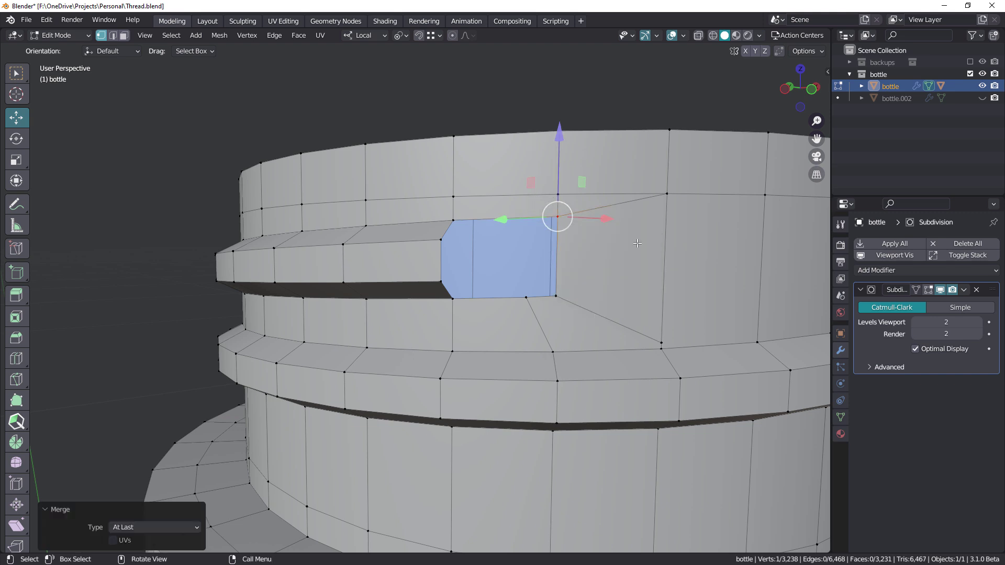
middle_click_drag(640, 242, 518, 294)
left_click(525, 295)
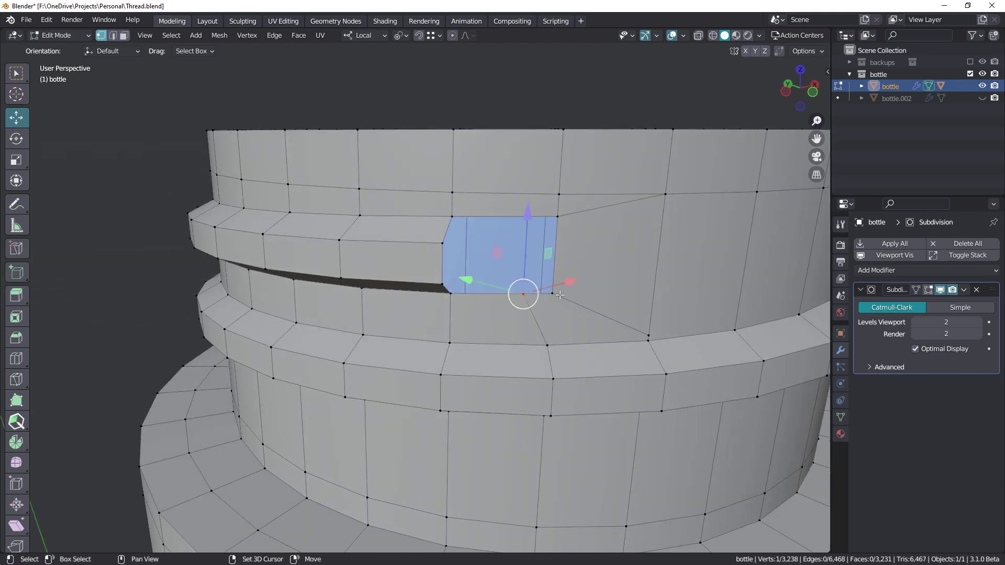
left_click(560, 299, "shift")
key("m")
left_click(634, 291)
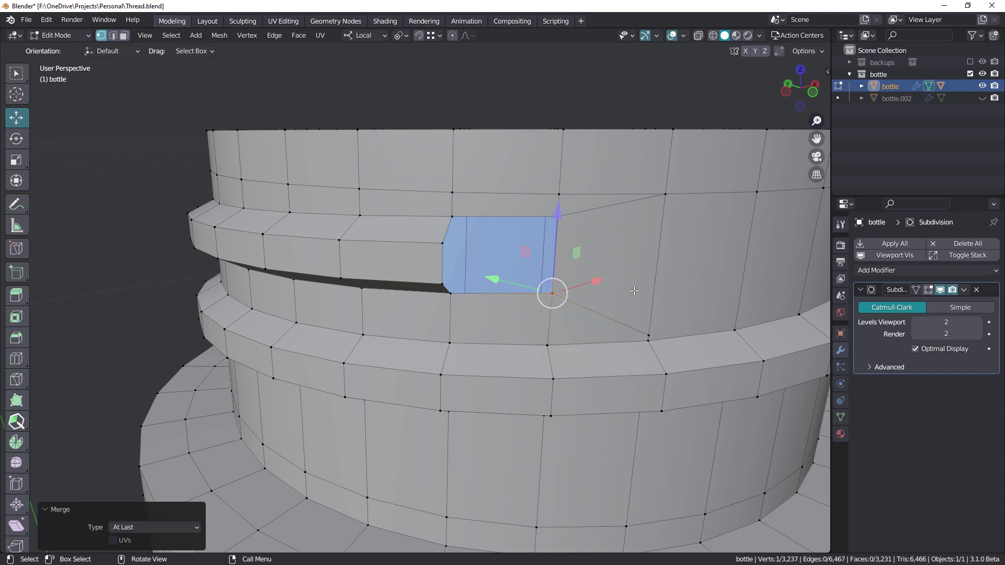
middle_click_drag(613, 269, 597, 251)
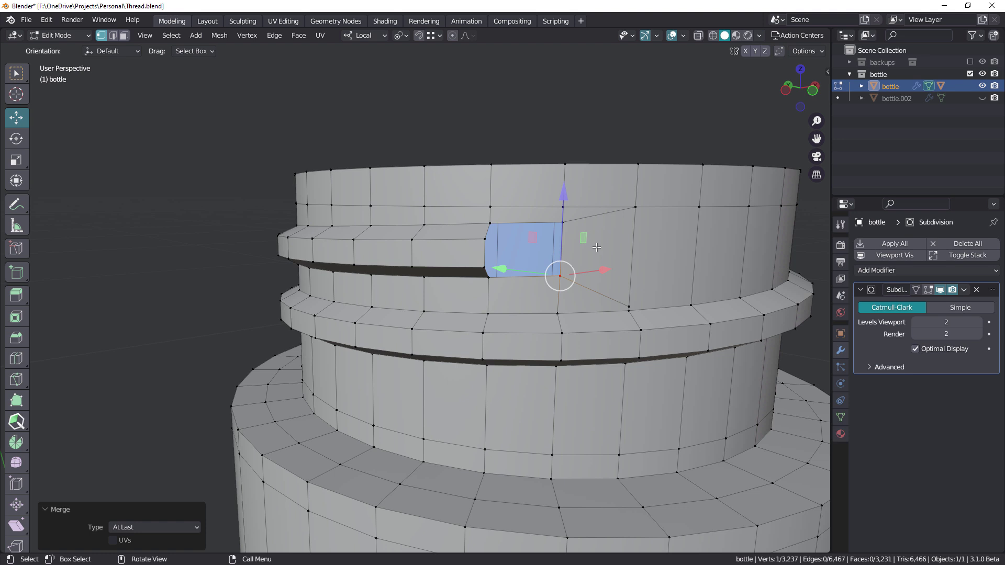
Step: Fill parts of the hole with new faces, undoing the last fill
scroll(549, 214, "up", 2)
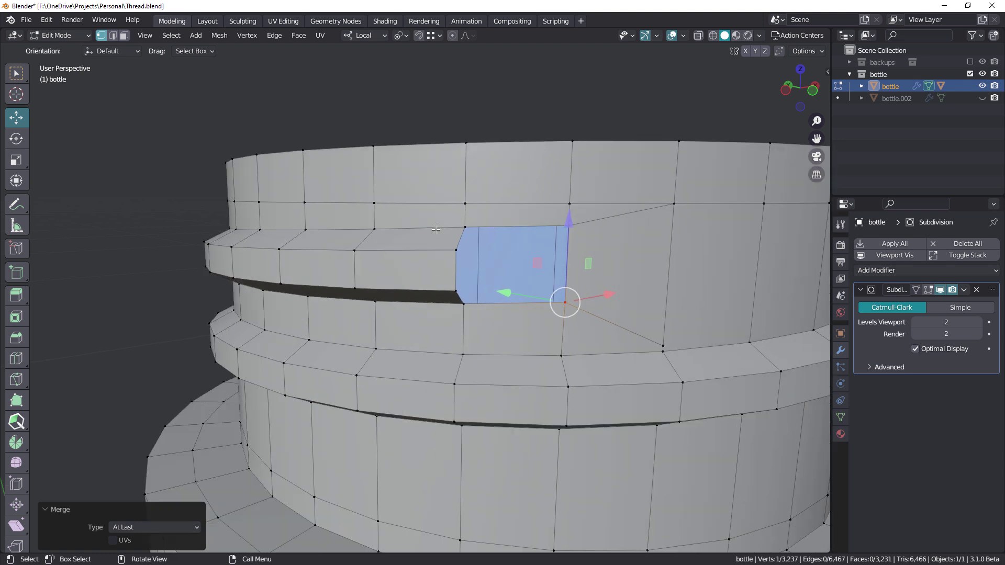
middle_click_drag(437, 230, 426, 185)
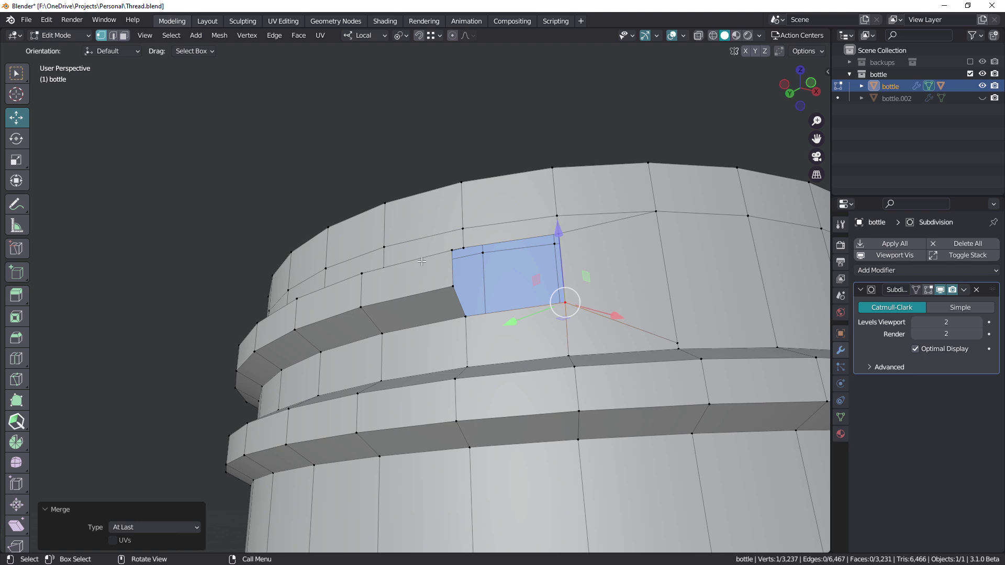
middle_click_drag(422, 262, 520, 217)
left_click(466, 230)
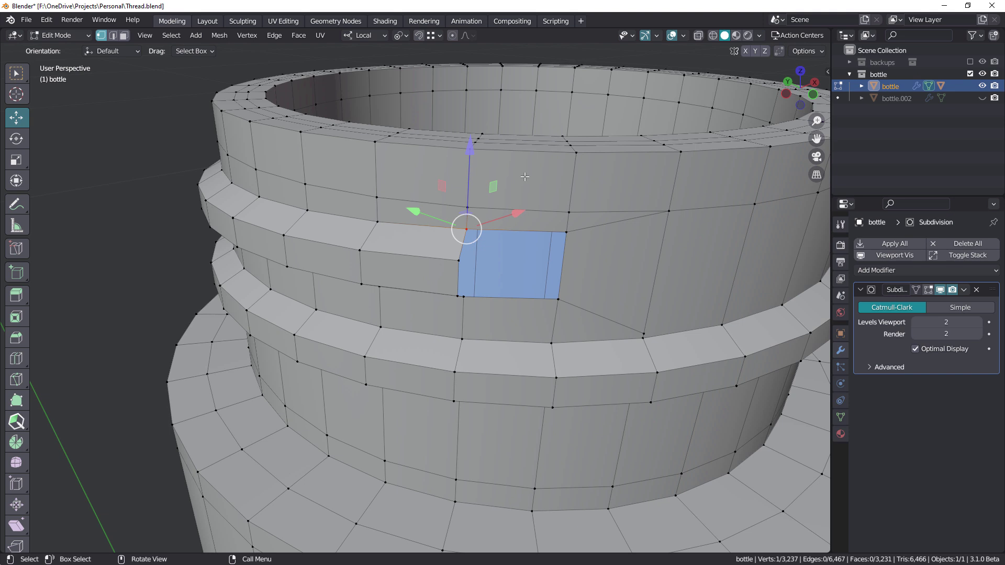
key("f")
middle_click_drag(487, 246, 556, 236)
key("f")
left_click(557, 237)
key("f")
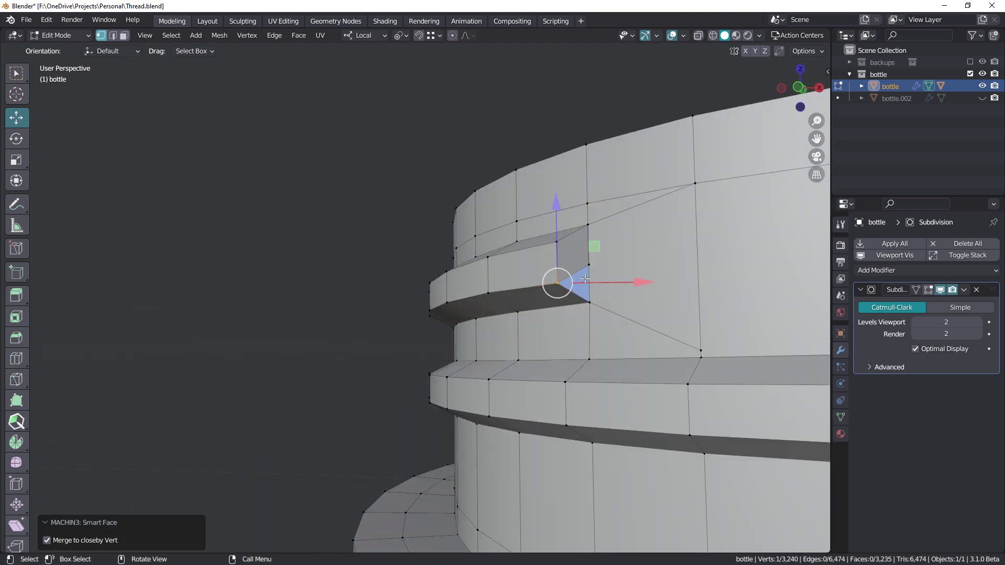
key("ctrl+z")
middle_click_drag(587, 279, 571, 266)
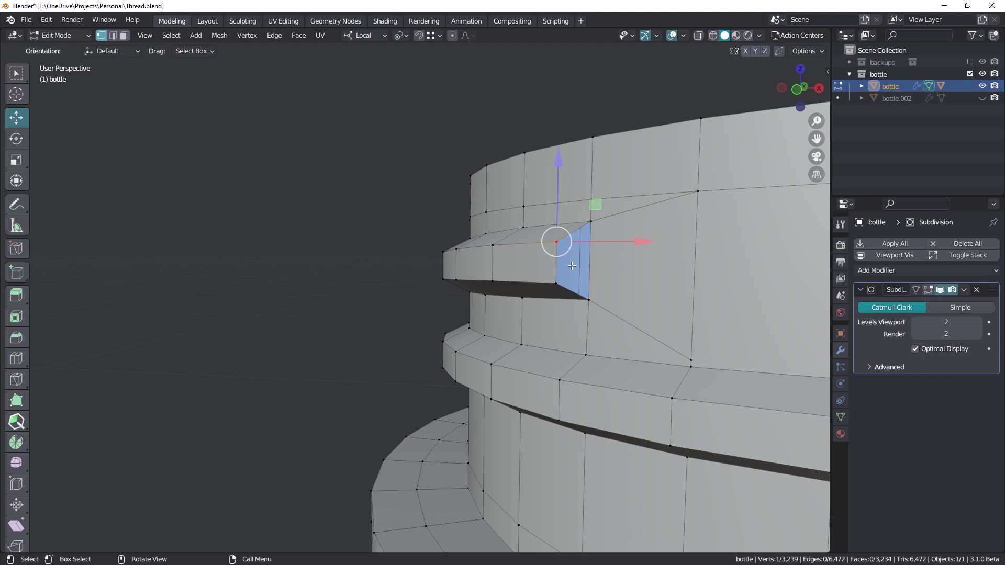
Step: Merge the two vertices at the thread's end into one
key("2")
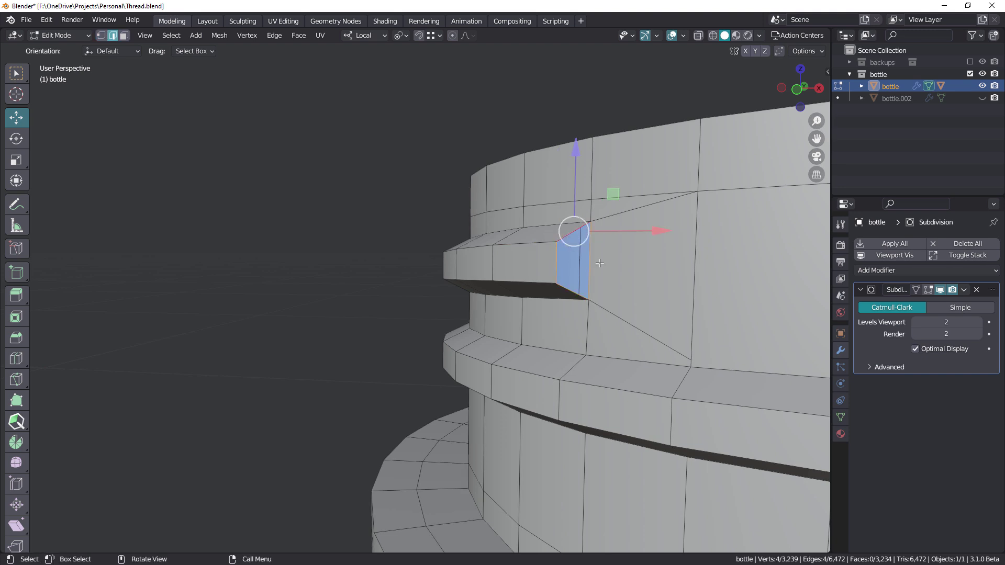
mouse_move(600, 263)
middle_mouse_down()
mouse_move(586, 189)
mouse_move(483, 257)
mouse_move(599, 263)
middle_mouse_up()
key("1")
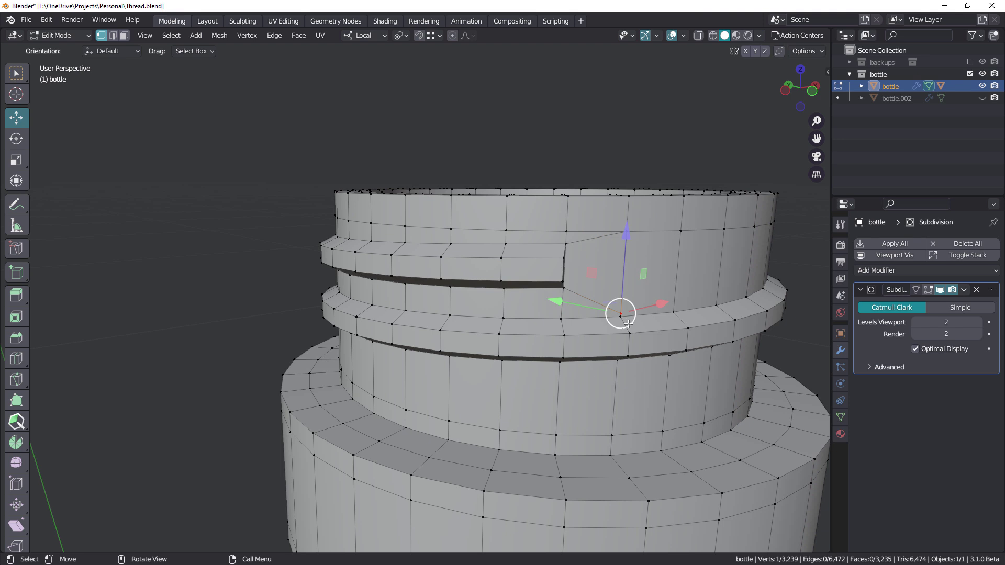
left_click(620, 313)
scroll(619, 308, "up", 4)
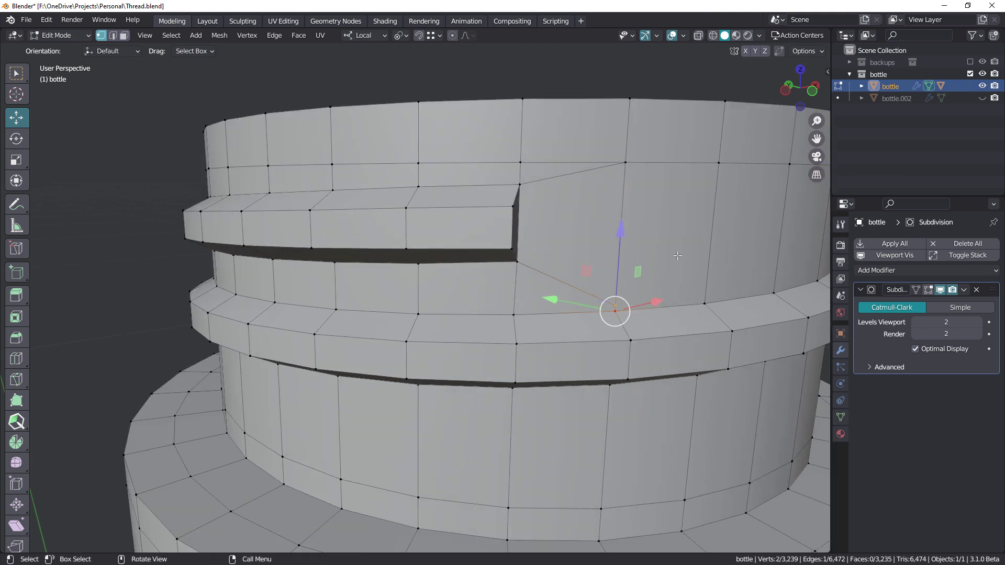
key("m")
left_click(677, 255)
Step: Orbit and zoom to inspect the merged thread end
scroll(661, 252, "down", 5)
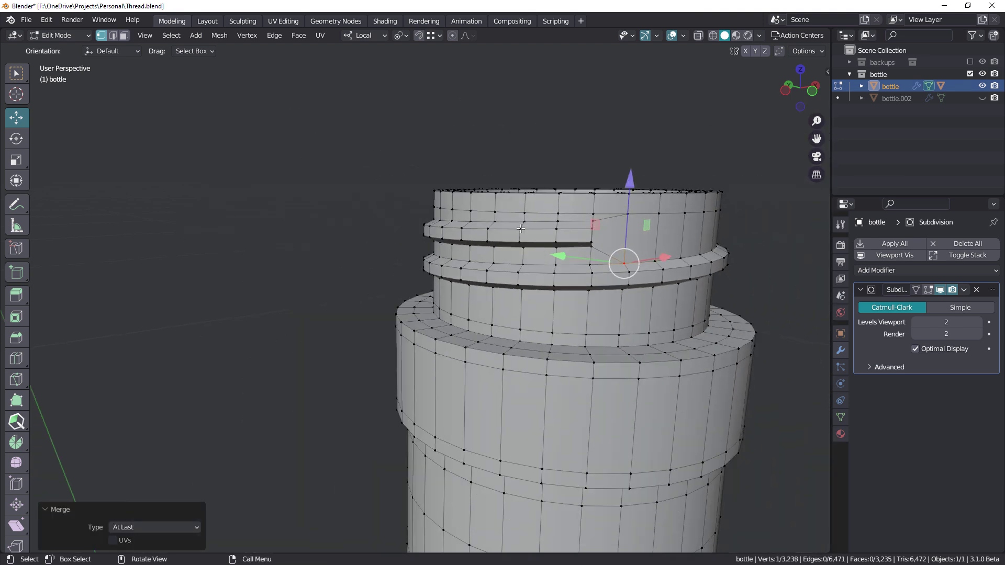
middle_click_drag(661, 252, 551, 270)
scroll(595, 236, "up", 2)
scroll(595, 236, "down", 3)
scroll(551, 270, "up", 4)
scroll(505, 298, "down", 5)
middle_click_drag(506, 297, 521, 298)
scroll(522, 301, "up", 2)
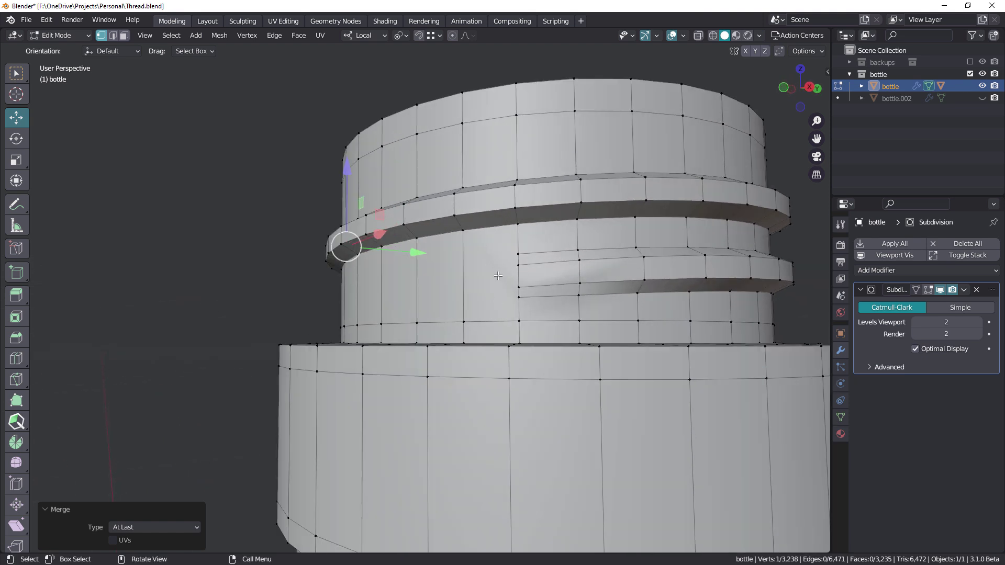
Step: Knife-cut new edges around the lower thread end
key("k")
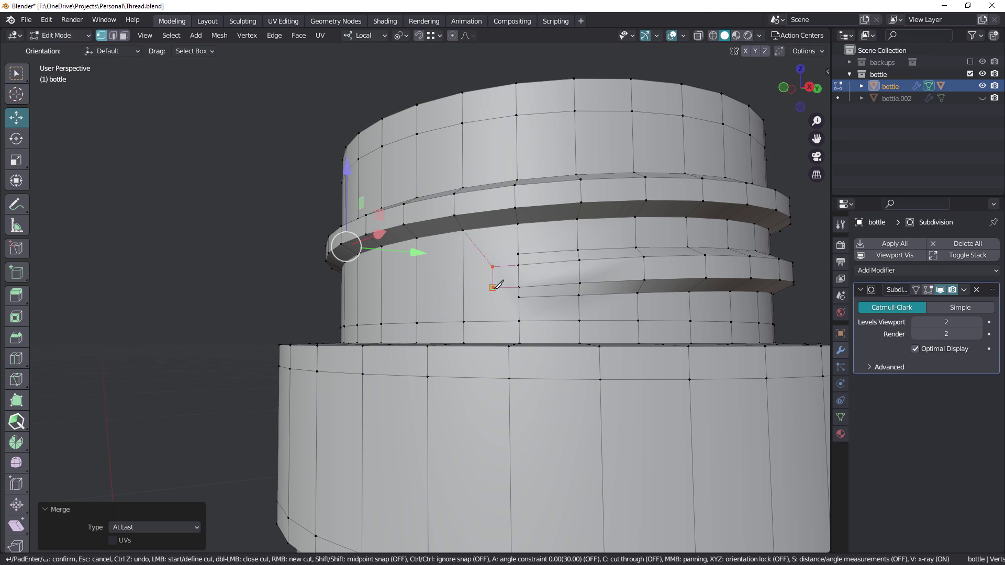
key("Return")
middle_click_drag(469, 318, 509, 275)
scroll(474, 251, "up", 5)
scroll(471, 236, "down", 4)
Step: Knife-cut additional edges on the lower ring near the thread end
key("k")
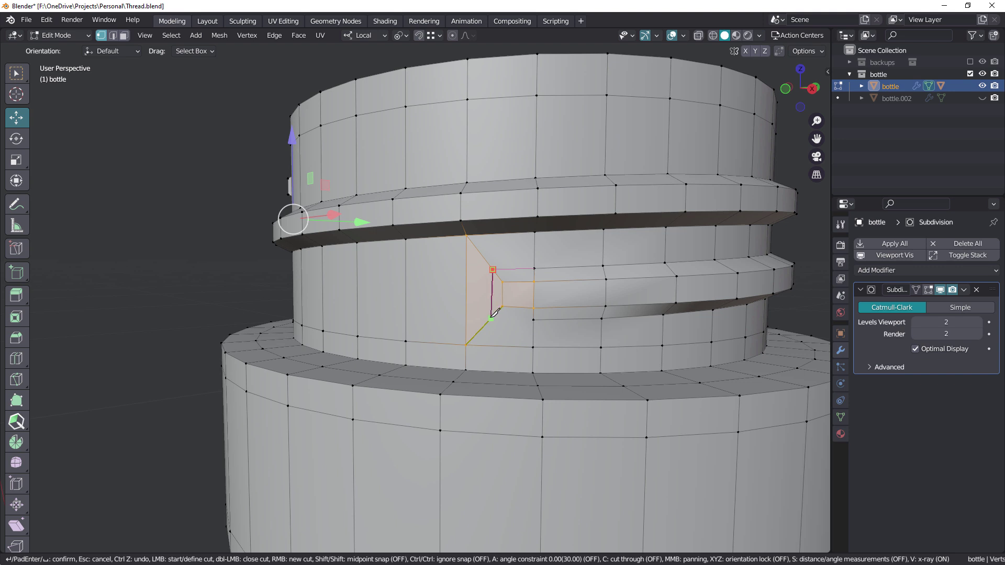
key("Return")
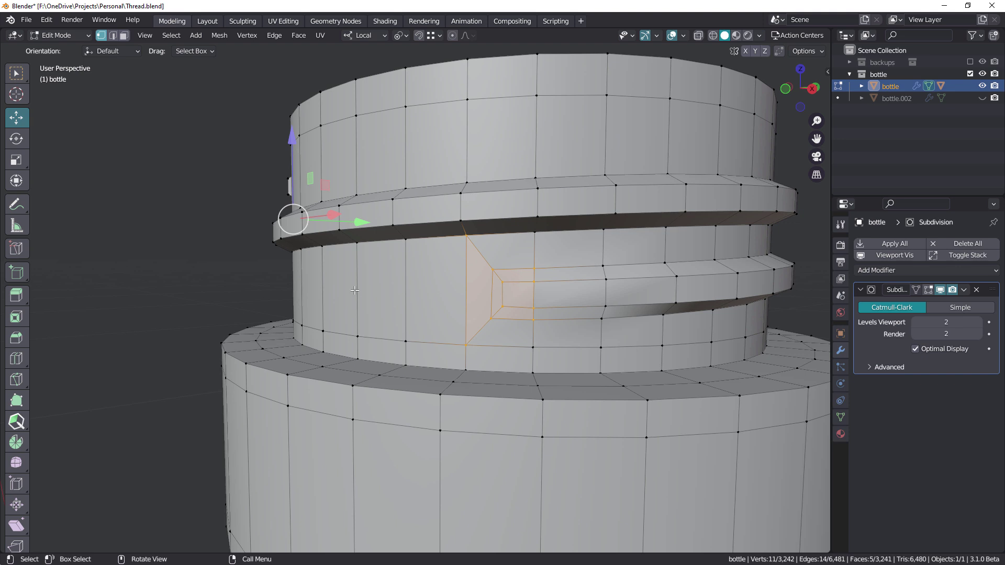
middle_click_drag(371, 273, 487, 263)
scroll(496, 316, "down", 4)
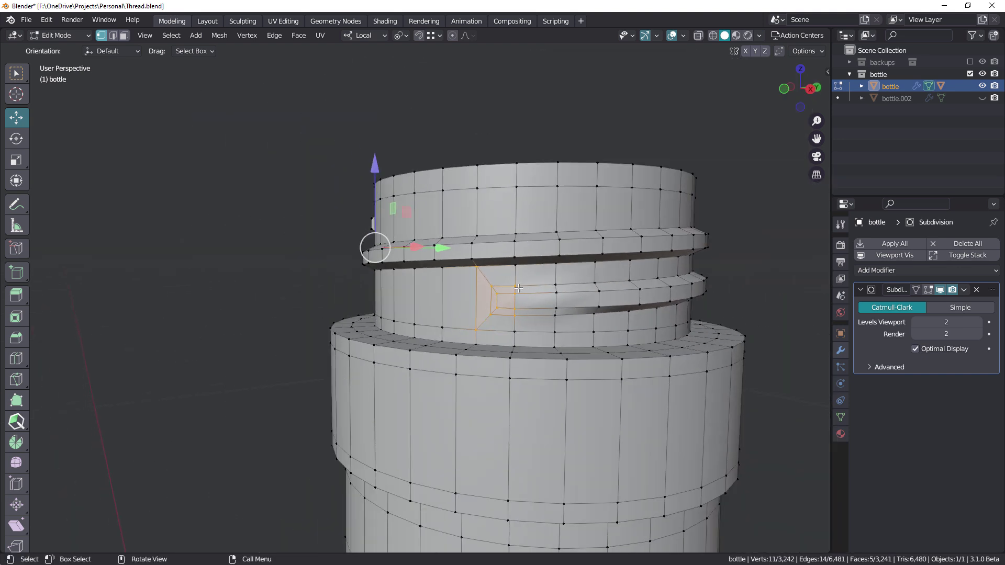
middle_click_drag(495, 316, 480, 286)
Step: Check the smoothed thread in the subdivided preview, then resume editing
key("Tab")
scroll(536, 300, "down", 3)
scroll(494, 287, "down", 3)
key("Tab")
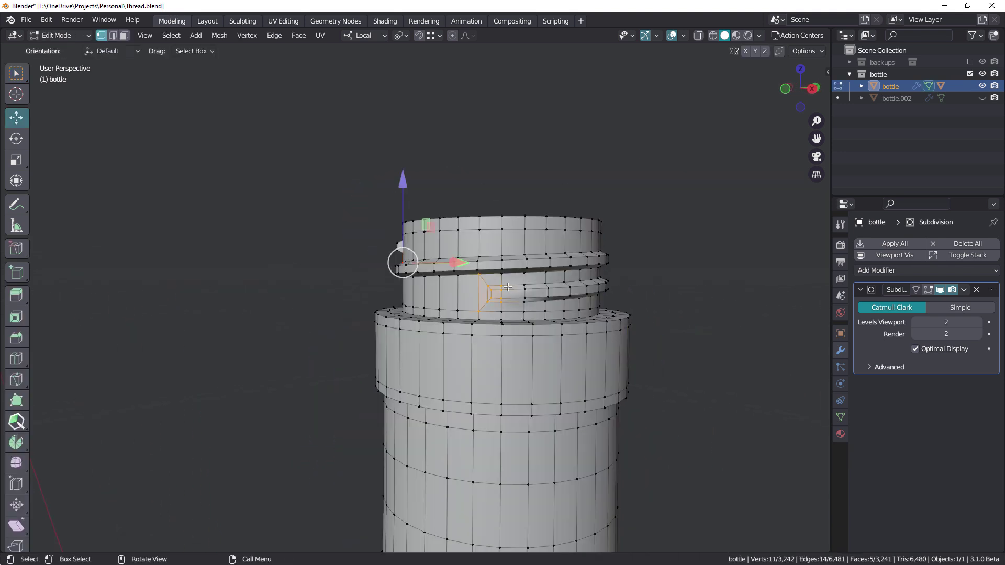
middle_click_drag(575, 300, 236, 298)
Step: Knife a vertical edge beside the upper thread's end
scroll(372, 246, "up", 3)
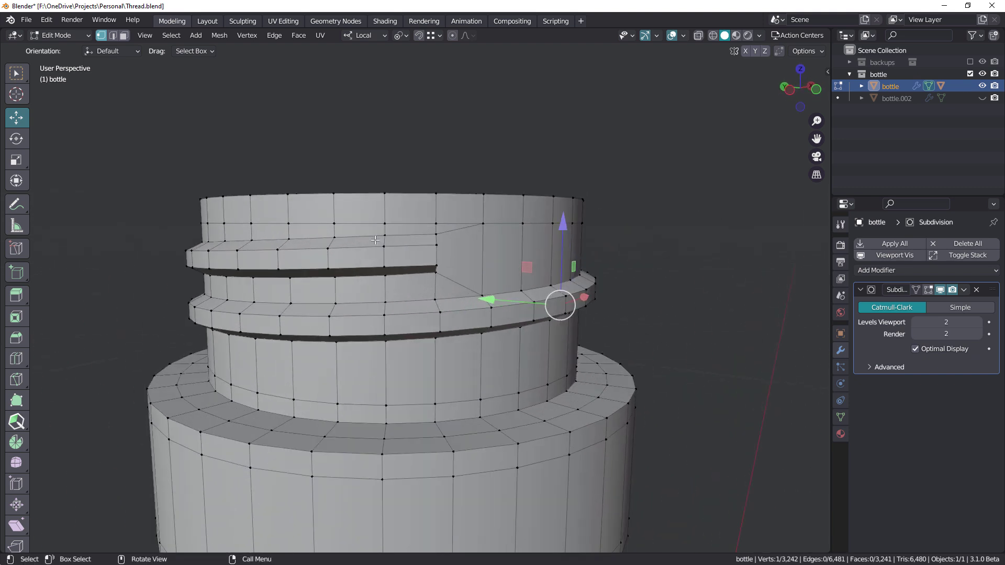
middle_click_drag(411, 256, 448, 247)
scroll(447, 247, "up", 4)
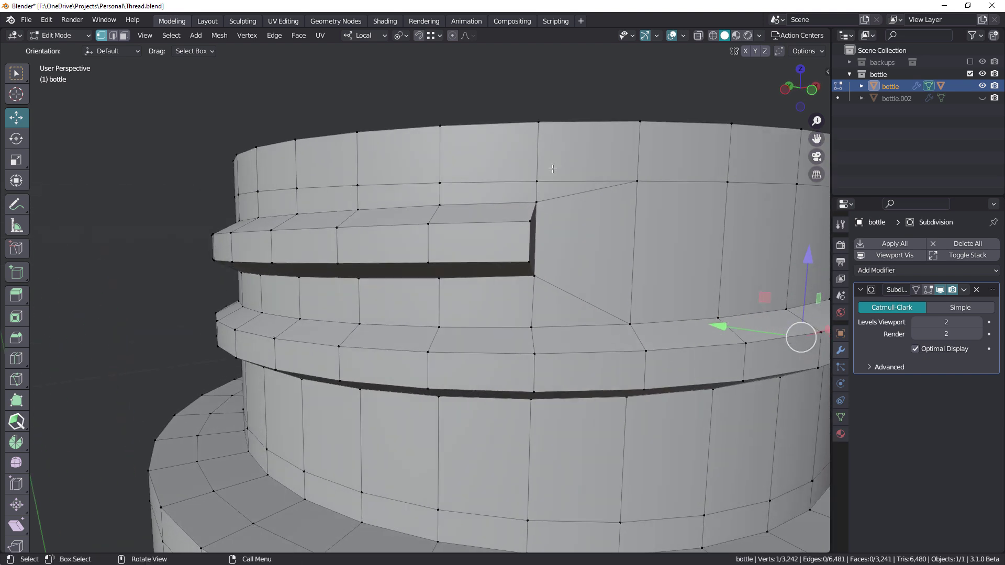
scroll(630, 175, "down", 3)
middle_click_drag(624, 185, 604, 202)
key("k")
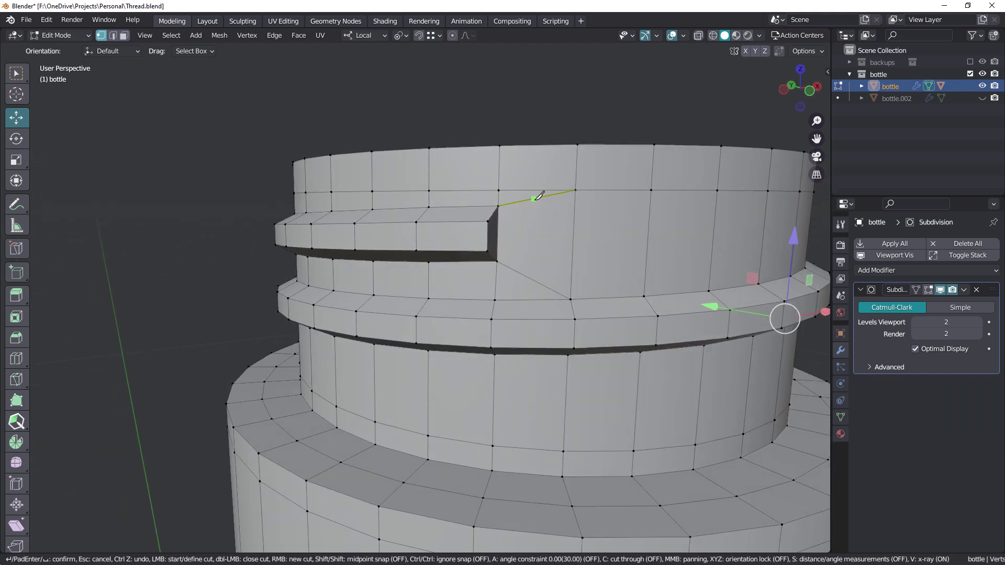
left_click(533, 199)
left_click(530, 278)
key("Return")
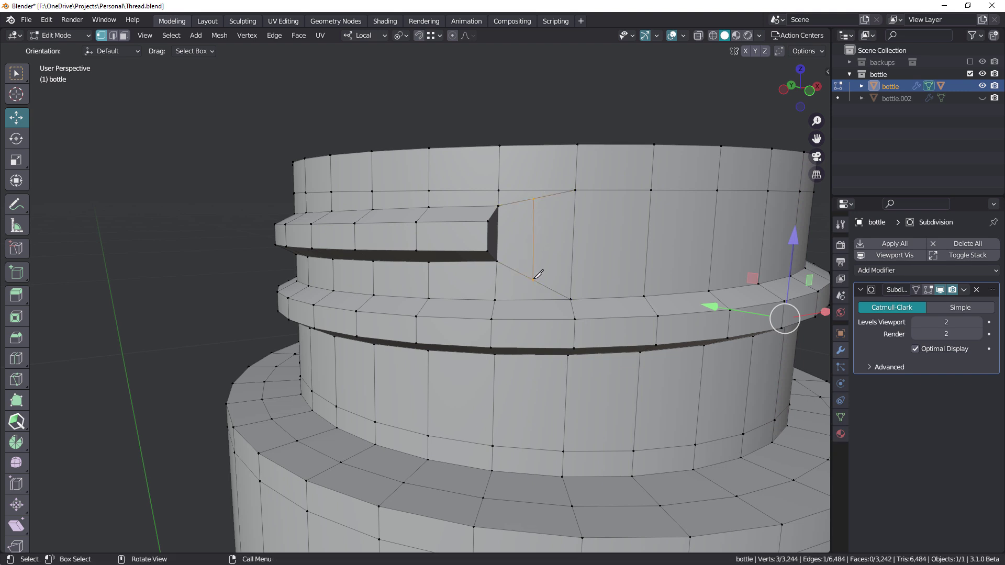
Step: Vertex-slide the new edge's top and bottom vertices, the lower to factor 0.249
left_click(535, 193)
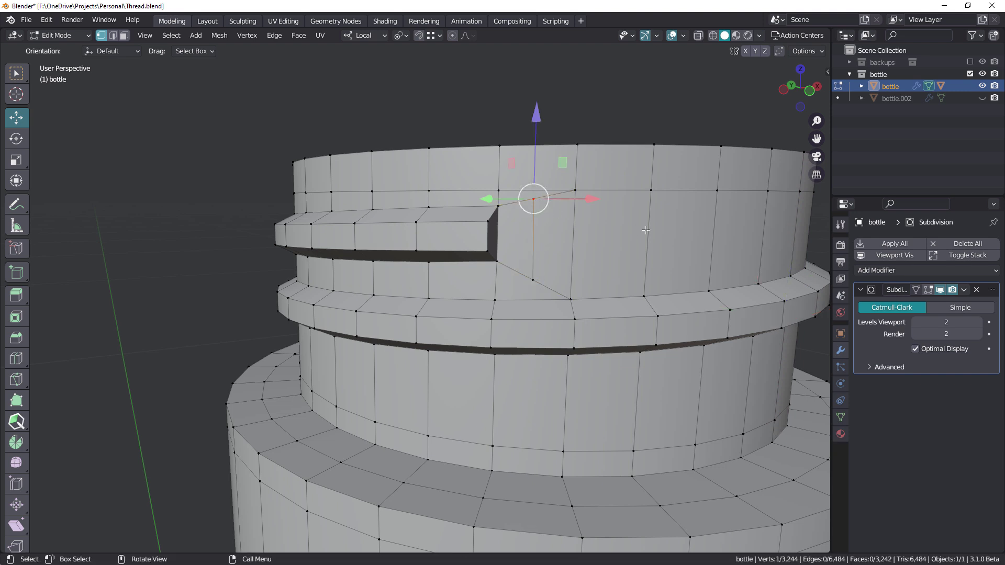
key("shift+v")
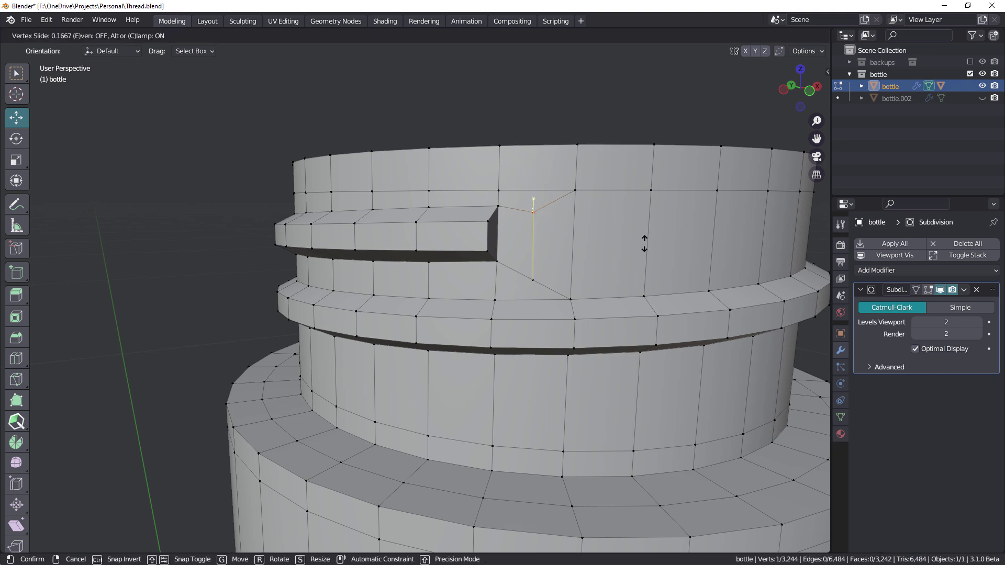
left_click(646, 242)
left_click(530, 281)
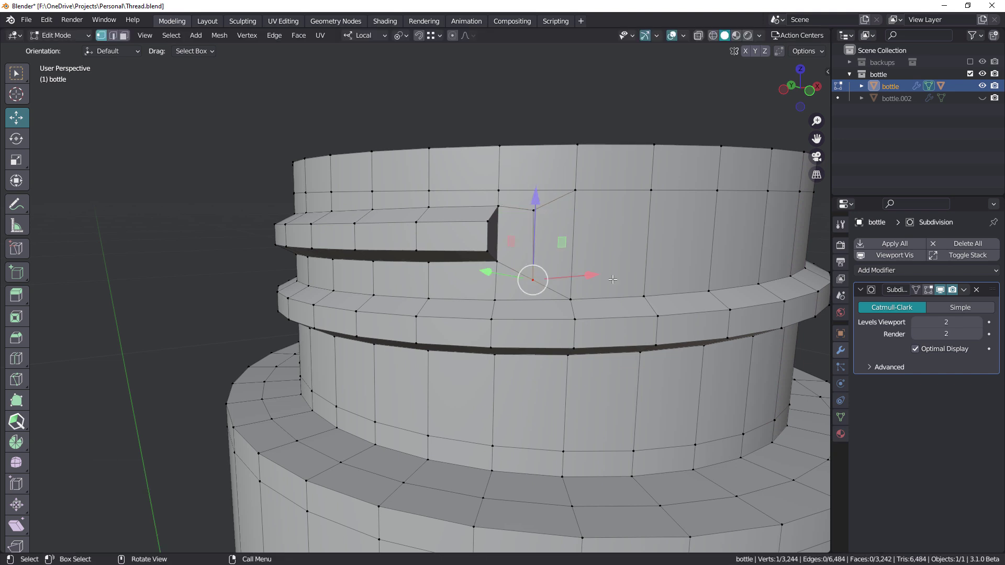
key("shift+v")
left_click(627, 259)
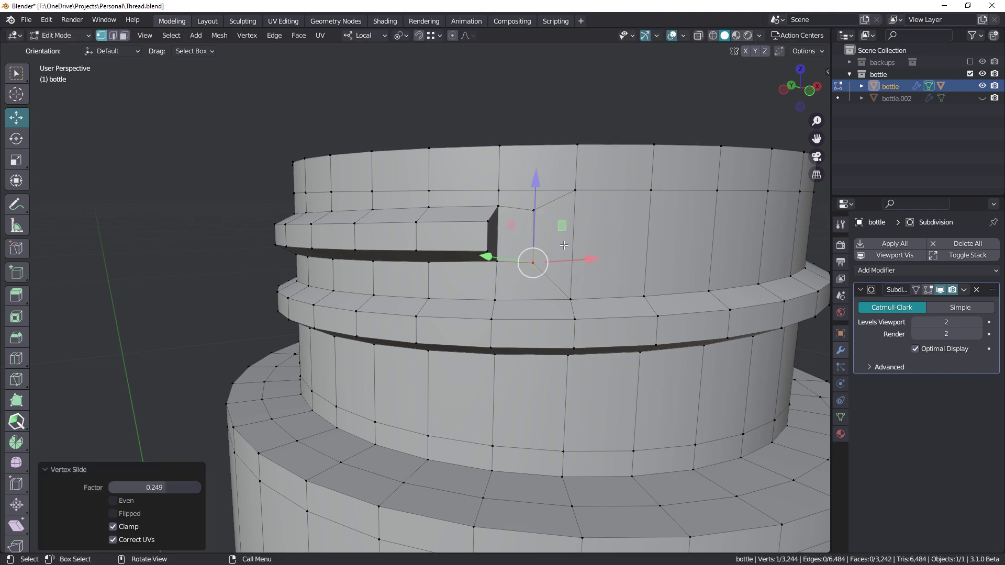
middle_click_drag(627, 260, 569, 238)
key("Tab")
scroll(554, 230, "down", 3)
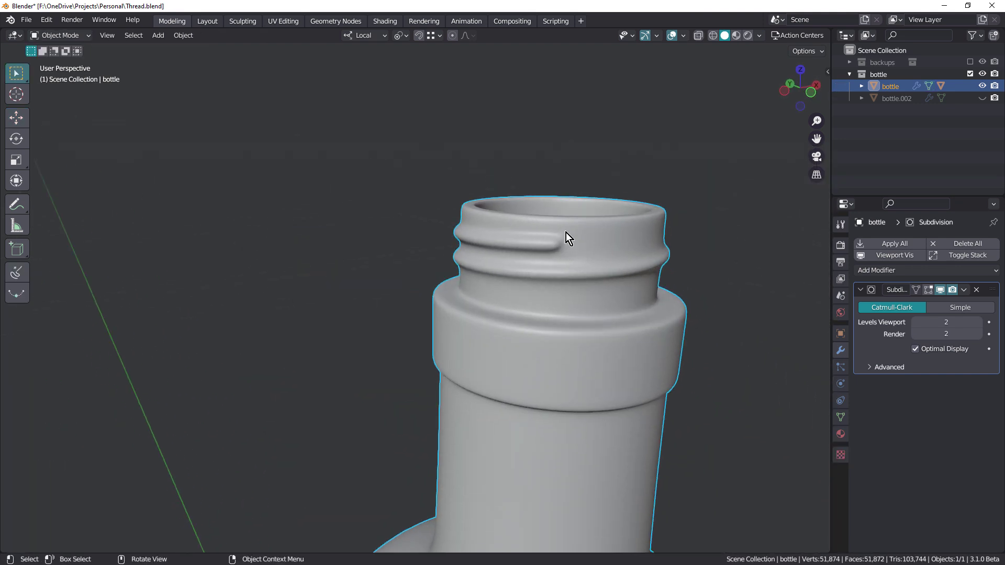
Step: Expand the mesh's Normals settings and raise the Auto Smooth angle
left_click(840, 417)
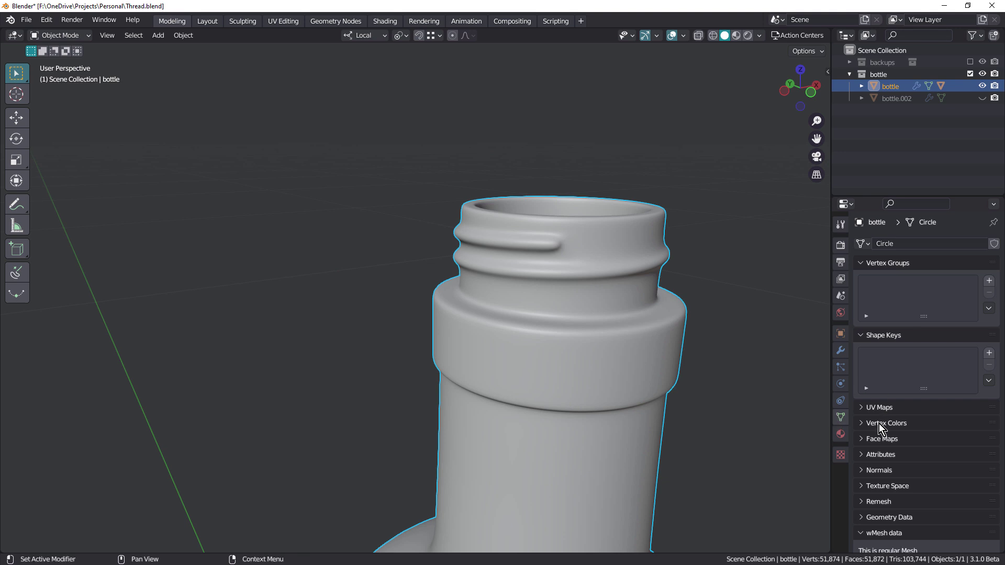
left_click(867, 469)
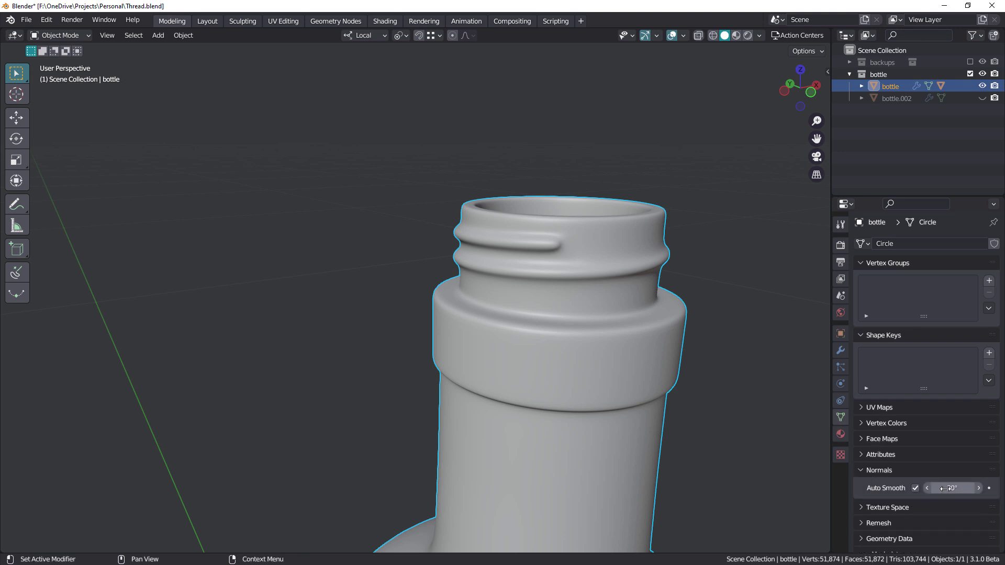
left_click_drag(951, 487, 959, 488)
scroll(567, 266, "up", 2)
key("Tab")
scroll(560, 242, "up", 3)
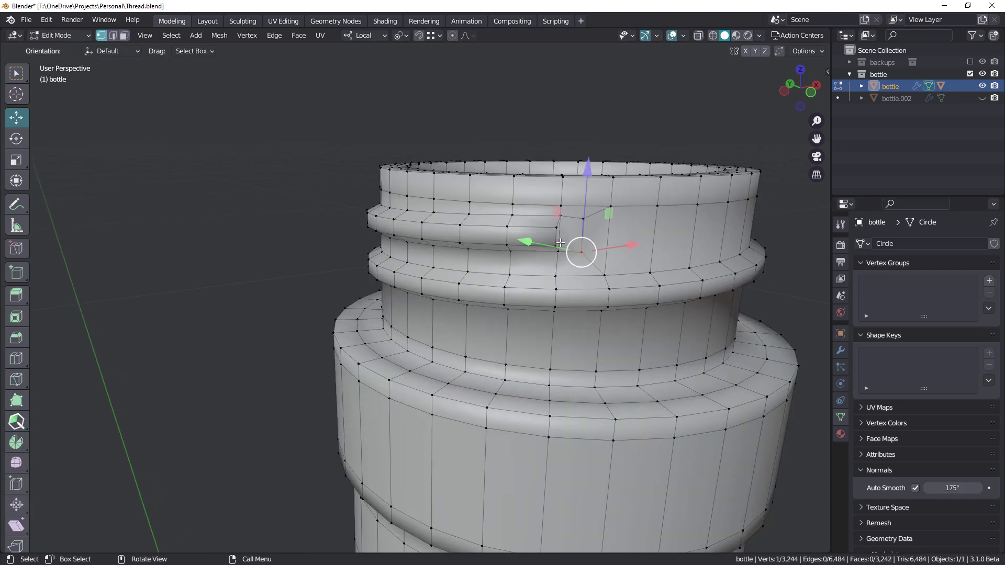
middle_click_drag(559, 243, 576, 223)
scroll(577, 223, "up", 3)
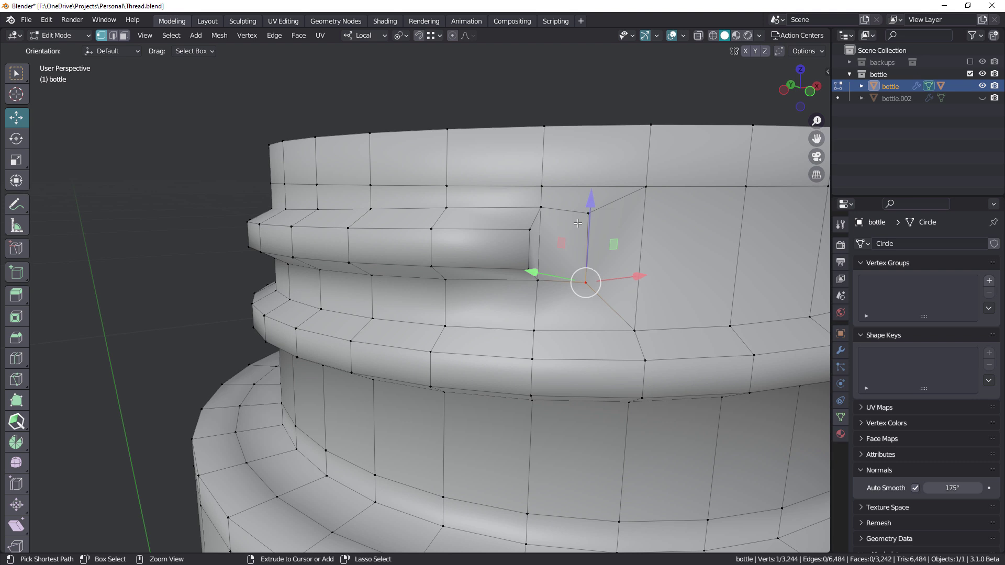
key("Tab")
key("Tab")
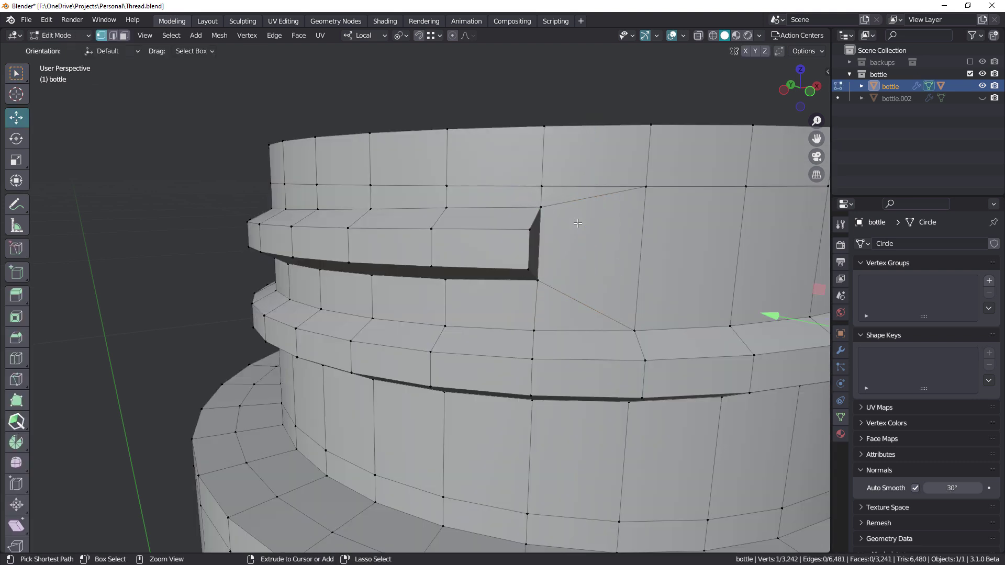
Step: Set the Auto Smooth angle to 90°
double_click(948, 488)
type("90")
key("Return")
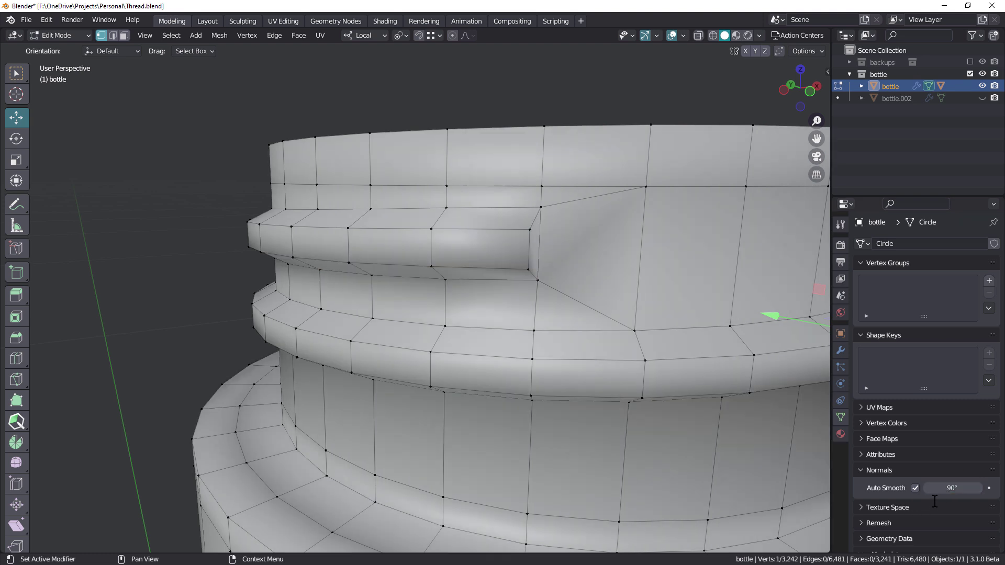
middle_click_drag(468, 212, 505, 232)
Step: Shade the bottle smooth and lower the Auto Smooth angle to 58.5°
key("Tab")
right_click(542, 244)
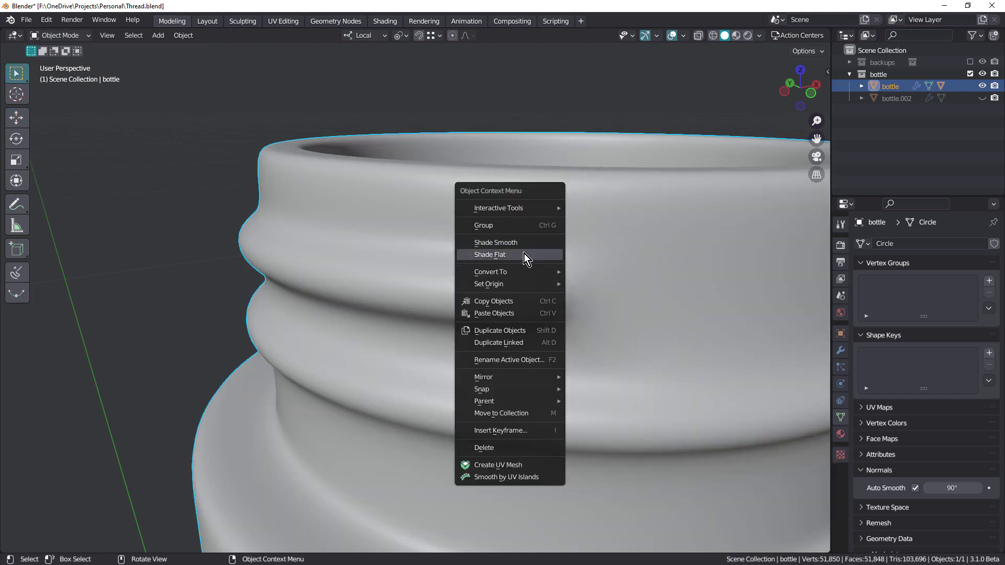
left_click(523, 245)
key("Tab")
middle_click_drag(550, 262, 534, 279)
left_click_drag(948, 488, 935, 488)
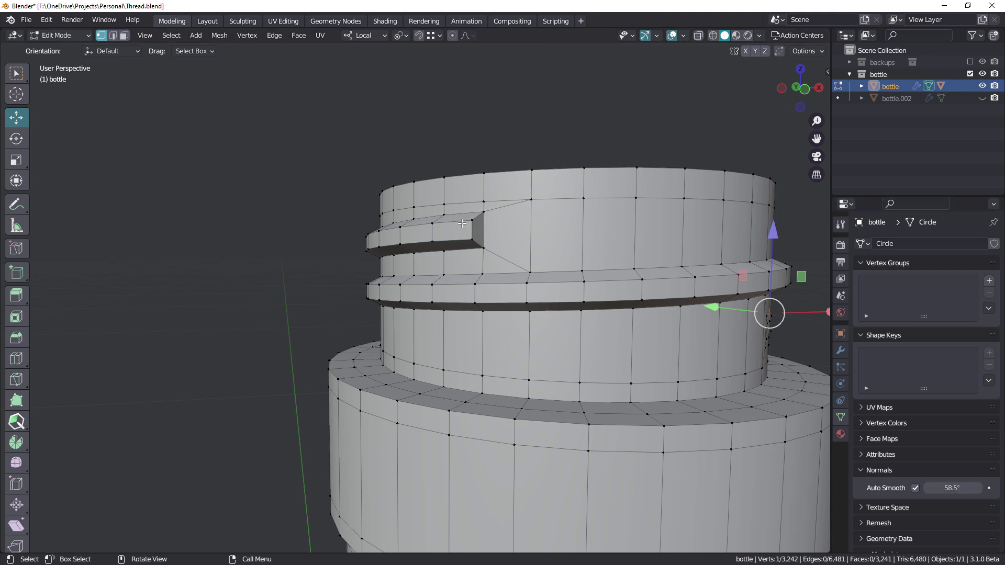
Step: Knife-cut from the notch corner at the thread end down to the lower ring edge
scroll(530, 227, "up", 3)
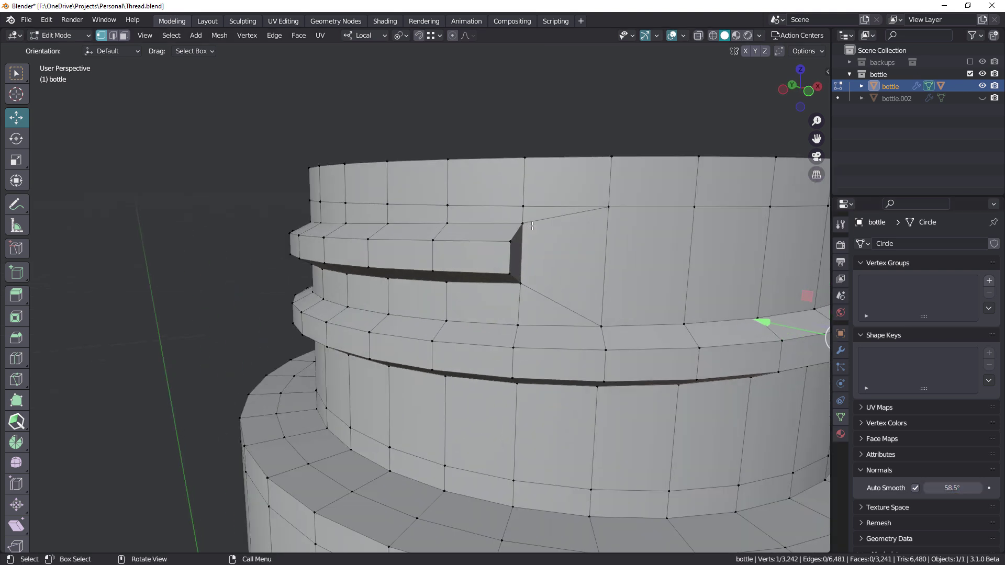
scroll(539, 224, "up", 1)
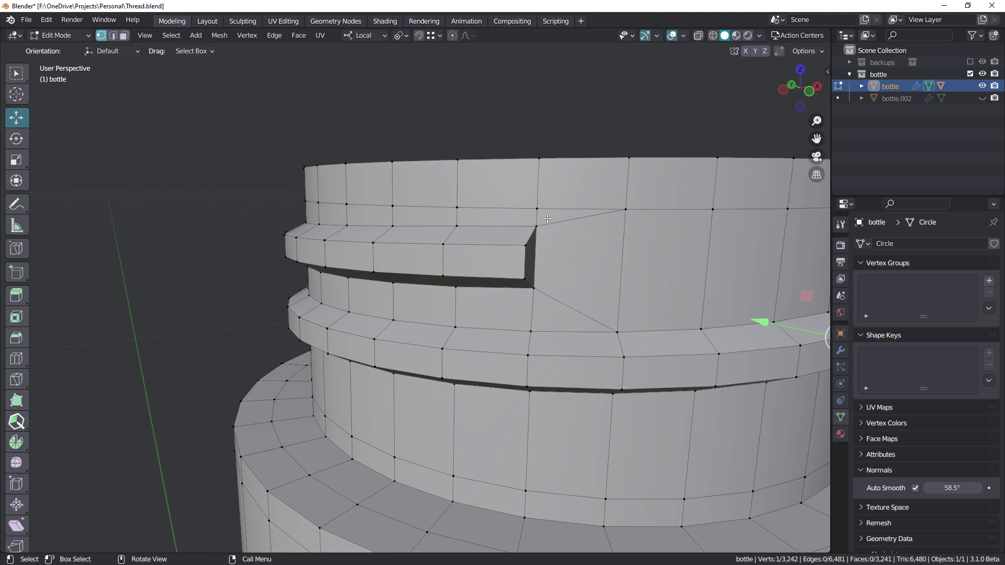
key("k")
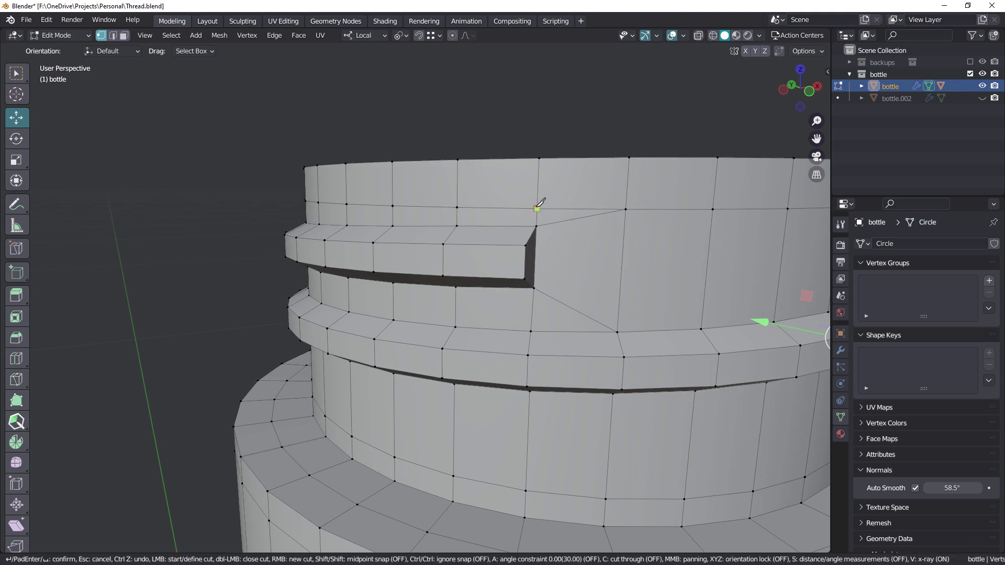
left_click(516, 245)
middle_click_drag(519, 272, 511, 230)
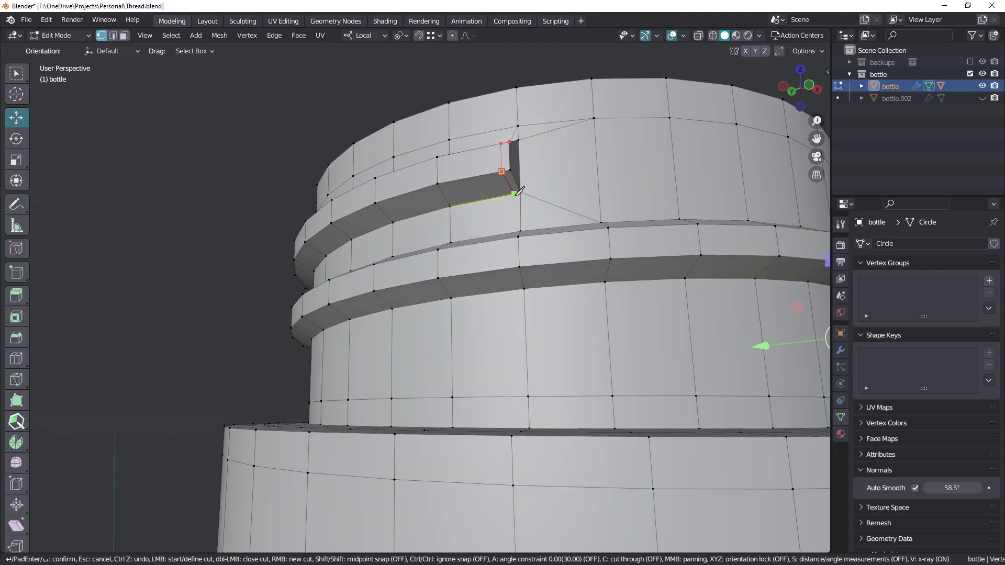
left_click(521, 229)
key("Return")
Step: Dissolve the two edges left at the upper thread end so it smooths cleanly
middle_click_drag(521, 230, 539, 168)
key("2")
left_click(529, 140)
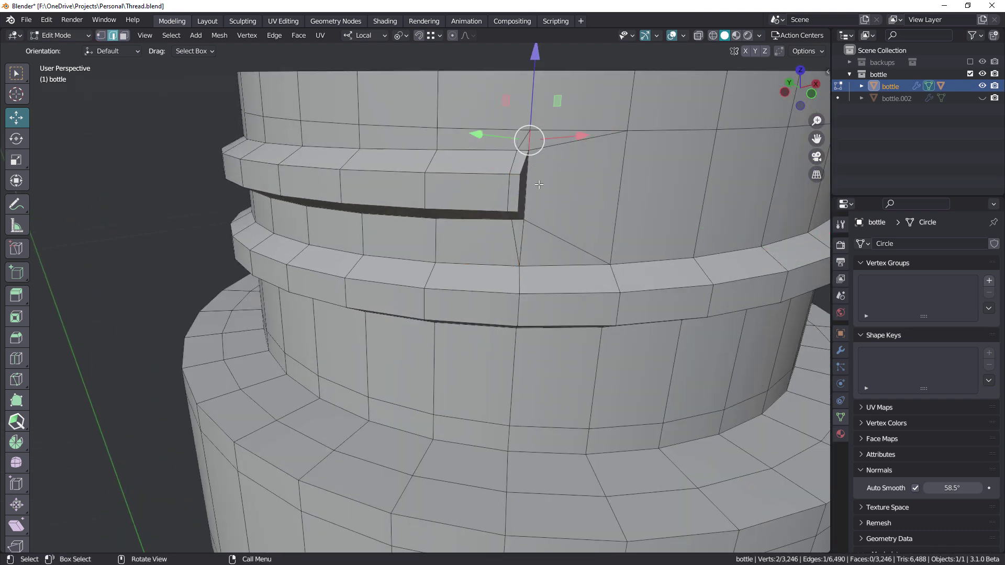
left_click(523, 236, "shift")
key("ctrl+x")
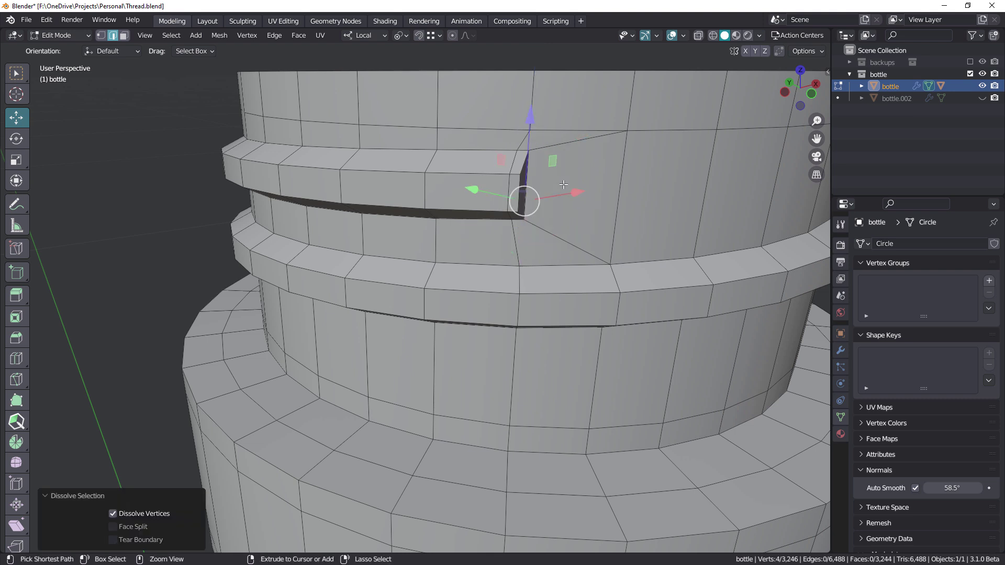
mouse_move(523, 197)
middle_mouse_down()
mouse_move(551, 177)
mouse_move(511, 193)
middle_mouse_up()
scroll(551, 176, "down", 4)
Step: After previewing the smoothed thread, slide the vertical end edge of the tab along the tab
key("Tab")
scroll(580, 189, "down", 2)
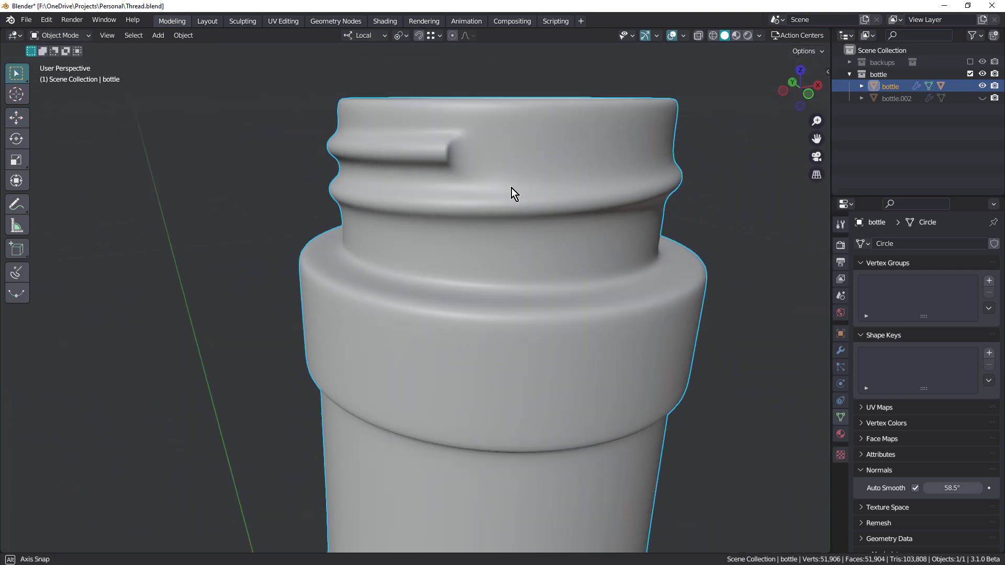
key("Tab")
scroll(463, 146, "up", 3)
middle_click_drag(463, 151, 481, 121)
left_click(453, 156)
middle_click_drag(453, 156, 474, 128)
key("g")
key("g")
left_click(610, 204)
Step: Move the tab end's top and lower vertices along local Z, raising one by 0.035249 cm
key("1")
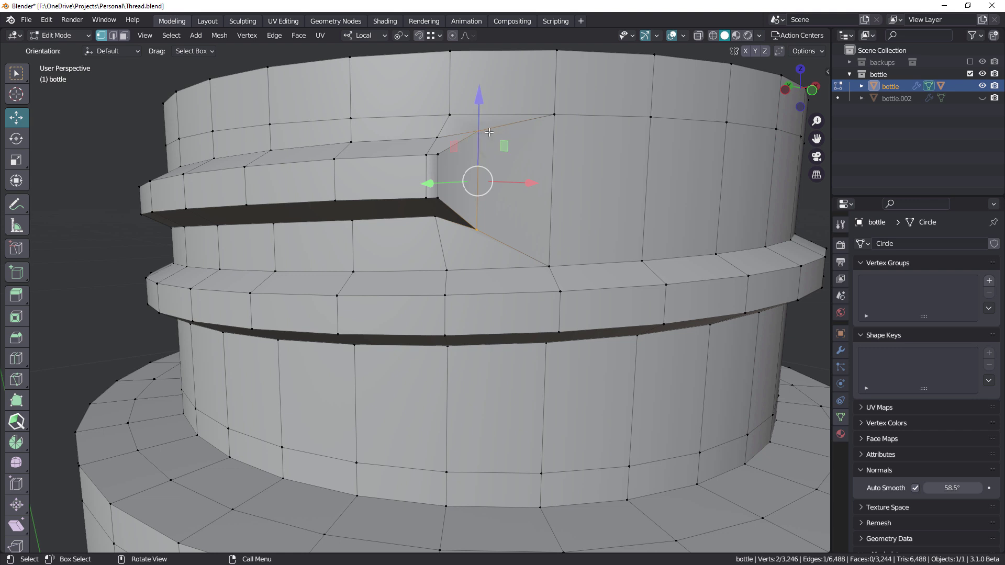
left_click(474, 128)
middle_click_drag(474, 127, 488, 228)
key("g")
key("z")
key("z")
left_click(484, 79)
left_click(488, 228)
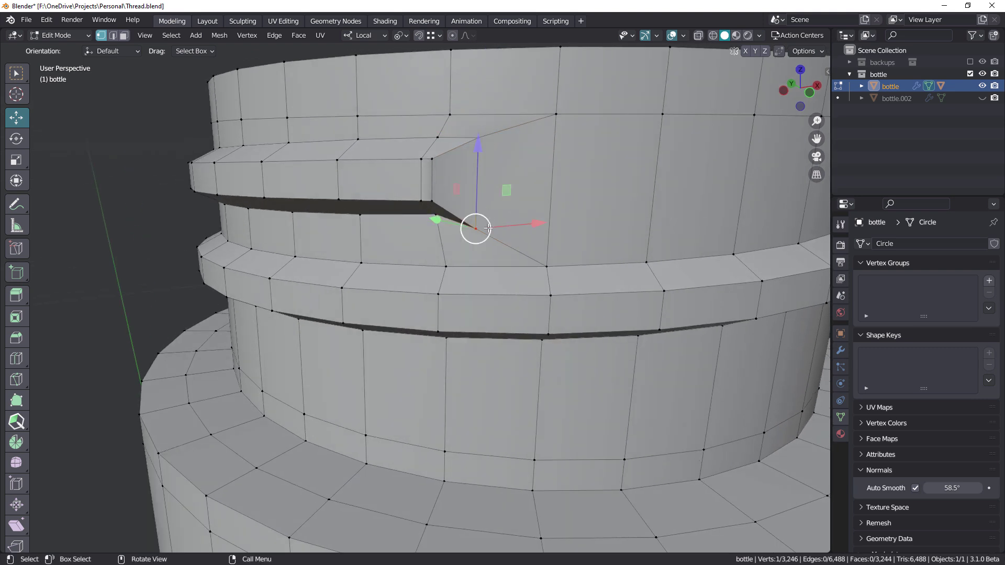
key("g")
key("z")
key("z")
left_click(477, 173)
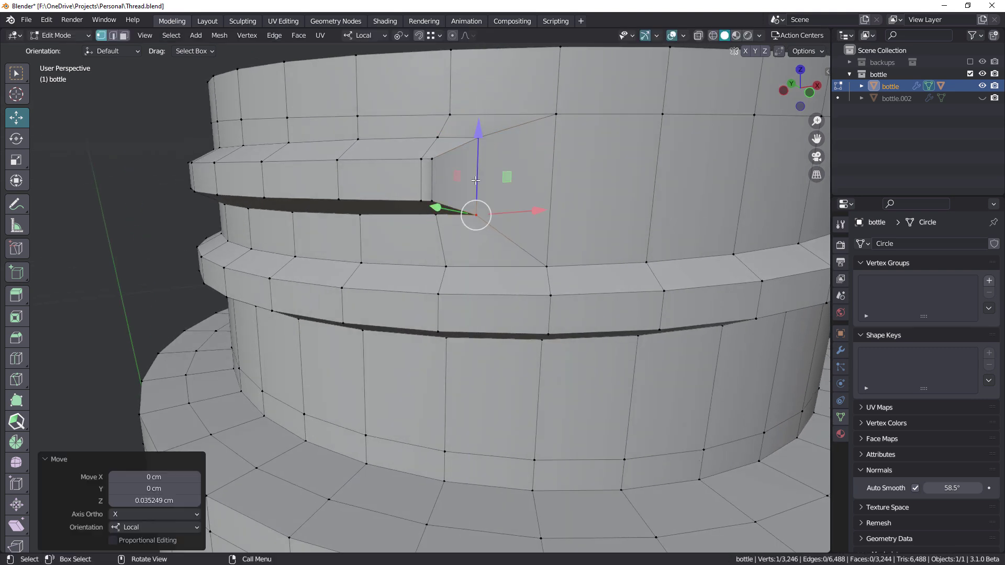
Step: Vertex-slide the tab's two corner vertices (factor 0.237) and check the smoothed result
middle_click_drag(478, 173, 466, 191)
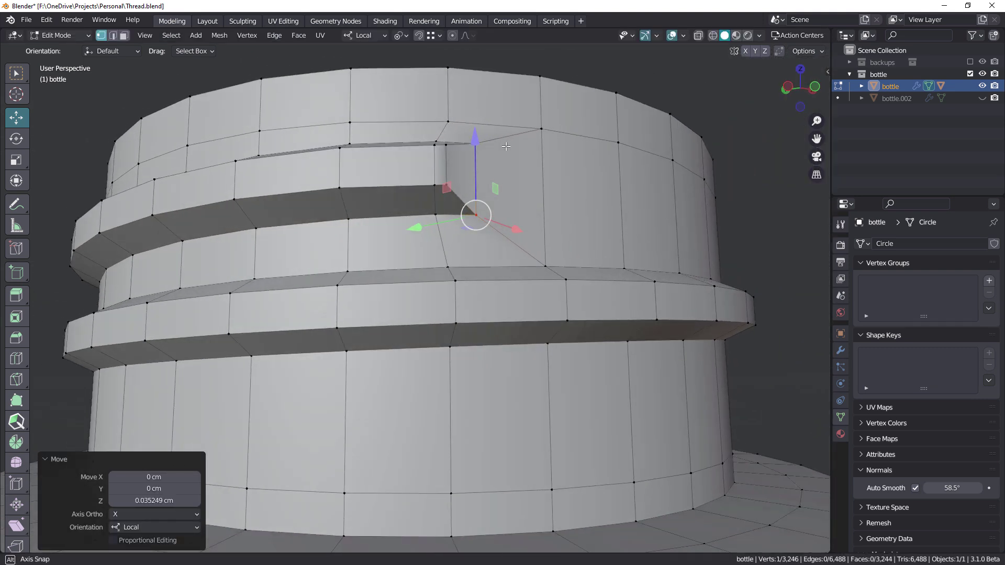
left_click(437, 212)
key("shift+v")
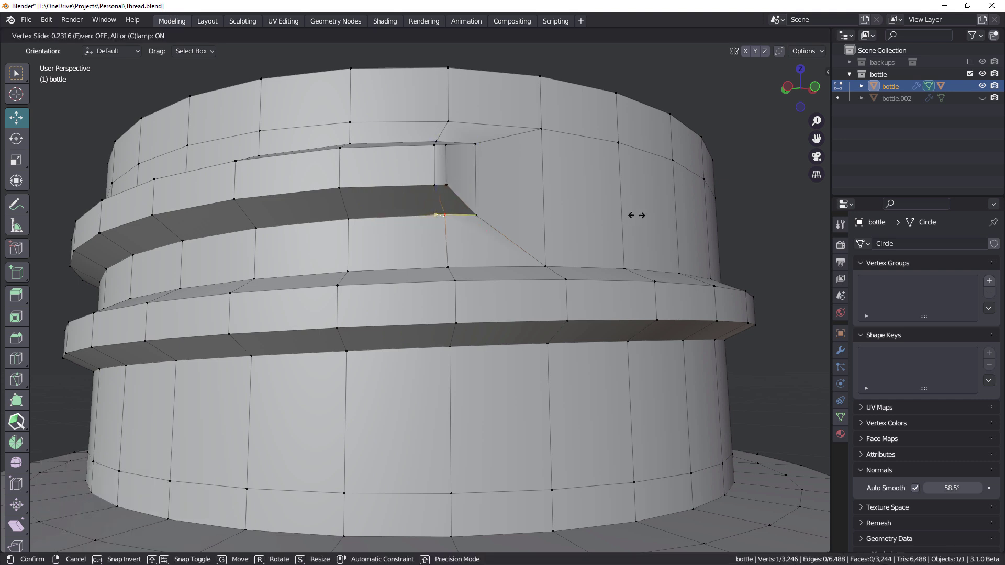
left_click(638, 215)
middle_click_drag(638, 215, 480, 191)
left_click(438, 137)
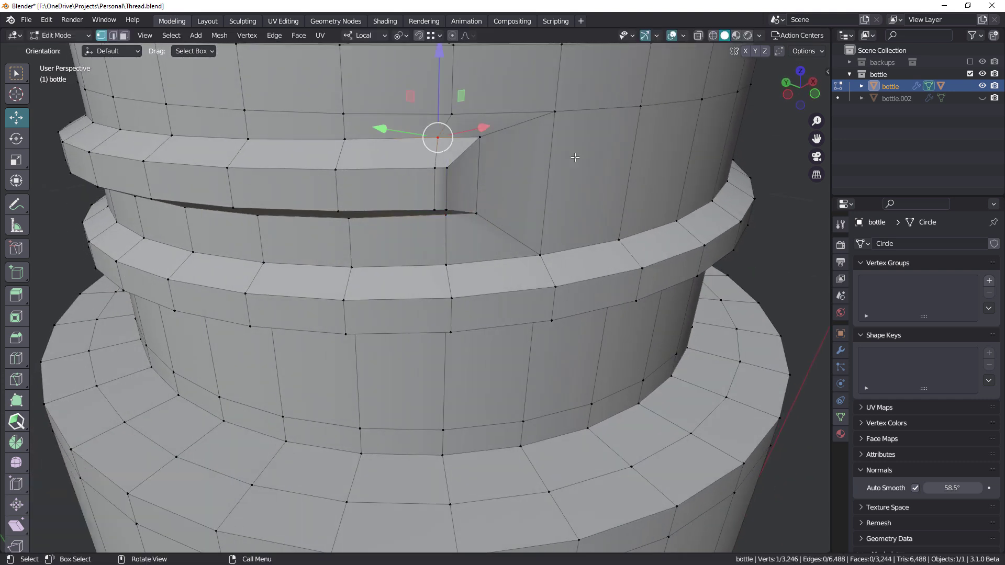
key("shift+v")
left_click(586, 158)
middle_click_drag(539, 169, 453, 164)
key("Tab")
scroll(491, 166, "down", 4)
key("Tab")
Step: Add a loop cut along the thread at factor 0.651 near its upper end, then view the smooth bottle
scroll(456, 163, "up", 5)
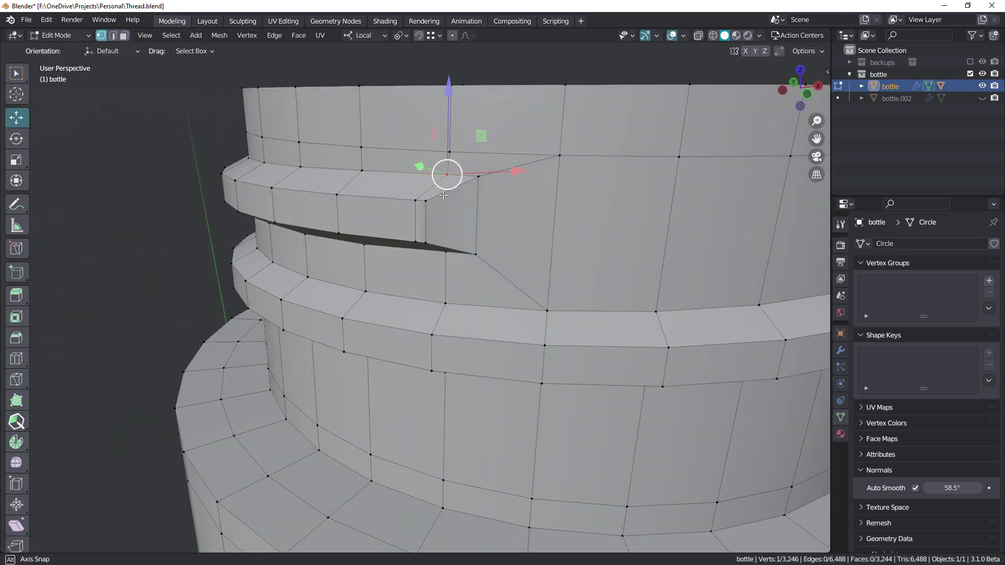
key("ctrl+r")
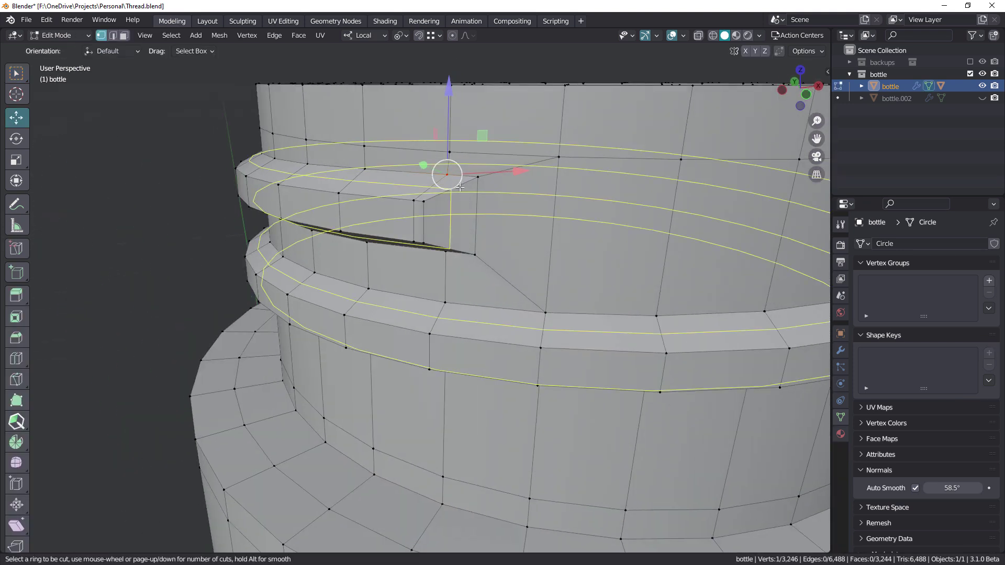
left_click(455, 182)
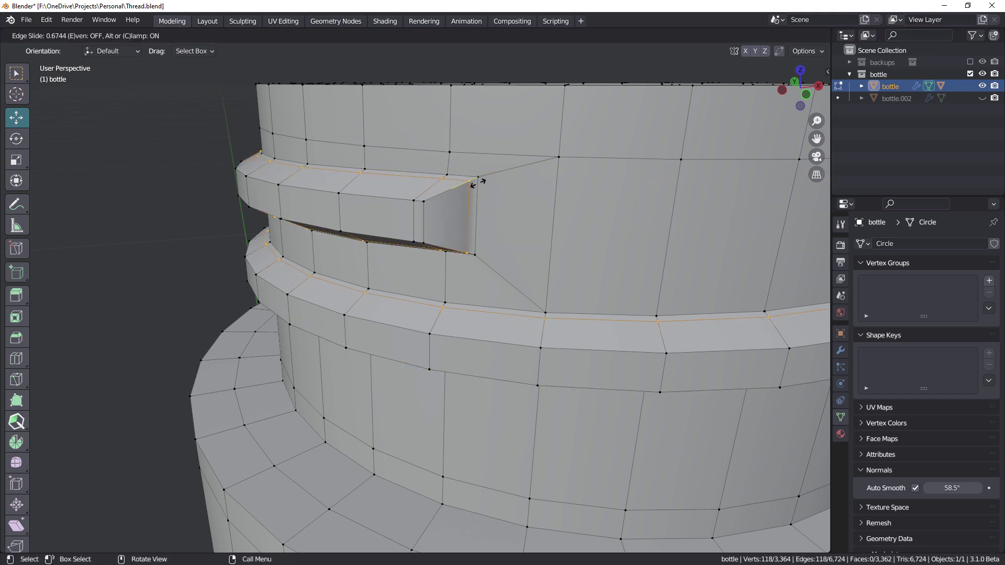
left_click(477, 183)
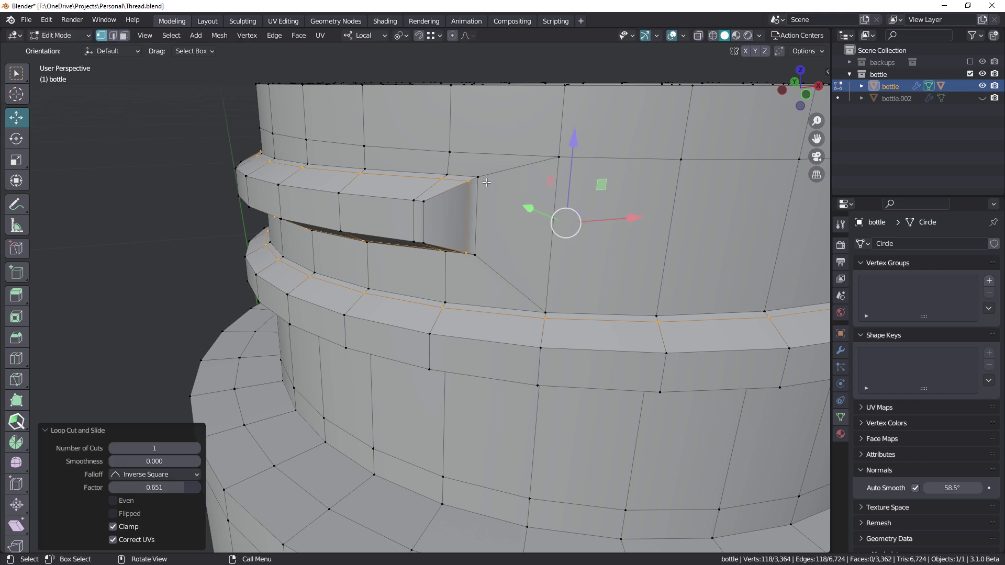
scroll(487, 183, "down", 3)
key("Tab")
scroll(492, 188, "down", 5)
mouse_move(498, 202)
middle_mouse_down()
mouse_move(534, 206)
mouse_move(542, 195)
mouse_move(492, 182)
mouse_move(532, 181)
mouse_move(423, 187)
mouse_move(517, 200)
mouse_move(504, 193)
middle_mouse_up()
scroll(501, 189, "up", 2)
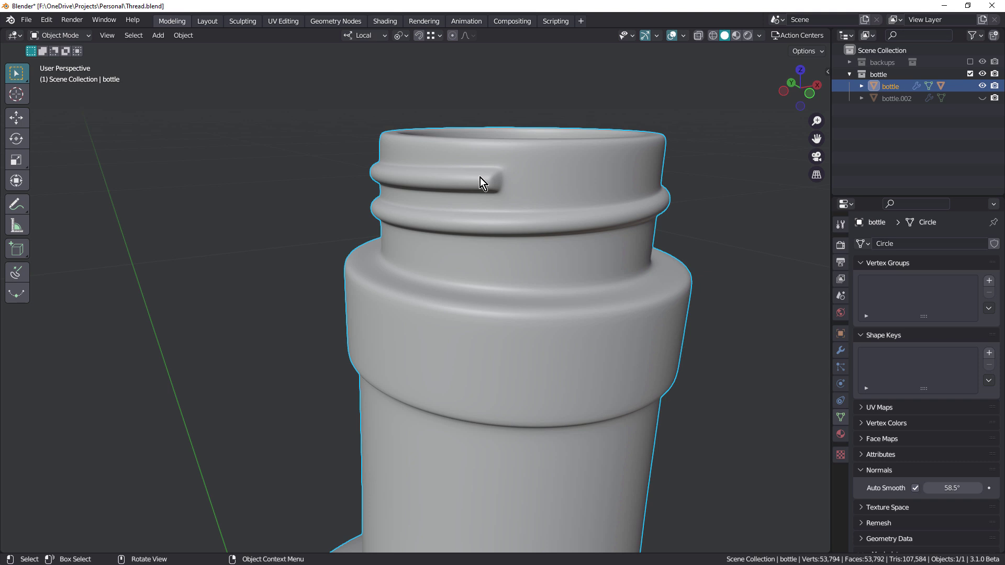
scroll(479, 178, "up", 1)
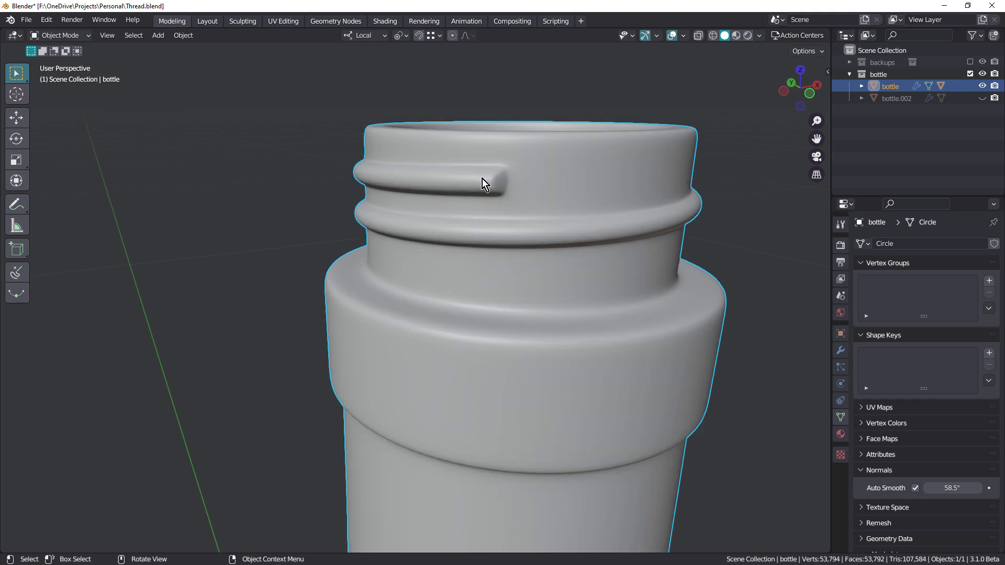
scroll(482, 177, "down", 10)
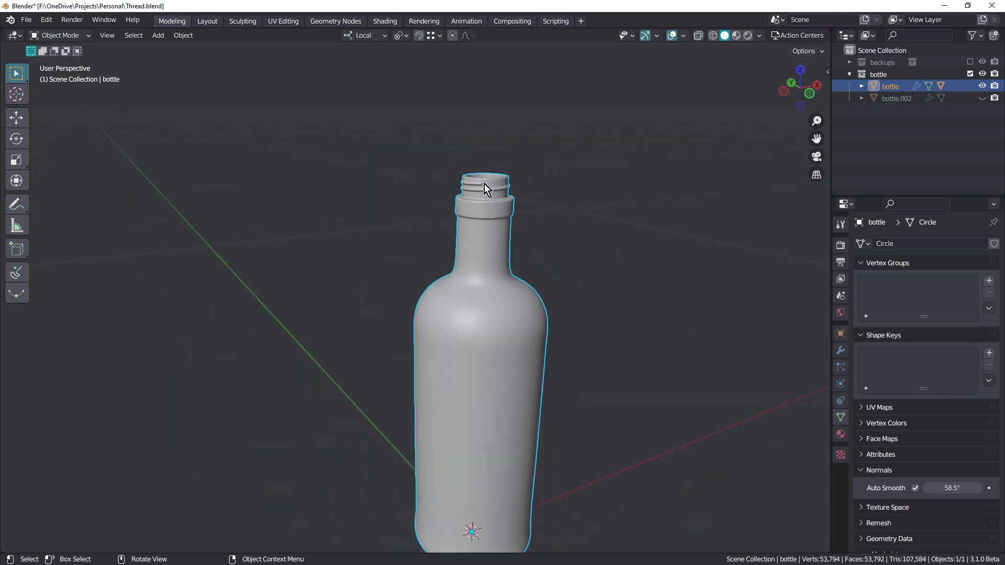
mouse_move(489, 189)
middle_mouse_down()
mouse_move(494, 213)
mouse_move(502, 193)
middle_mouse_up()
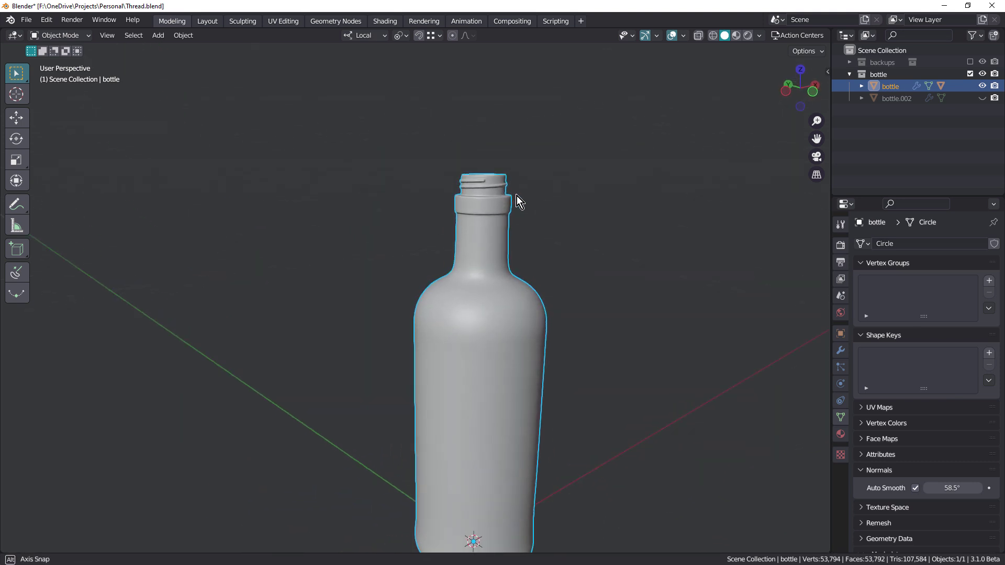
middle_click_drag(516, 196, 492, 192)
scroll(492, 191, "up", 6)
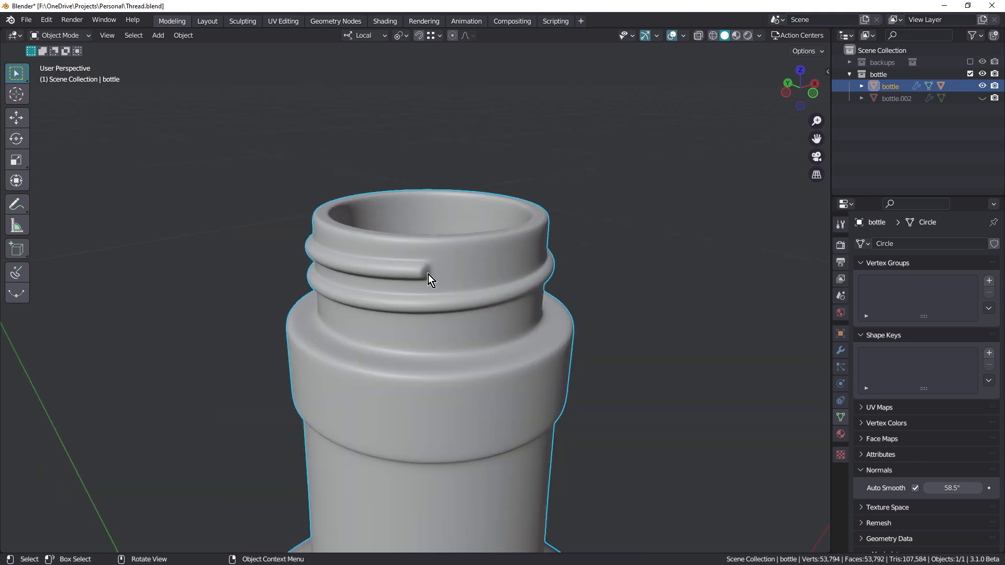
middle_click_drag(428, 276, 429, 241)
Step: Slide the thread tab's vertical end edge along the neck to factor 0.482
key("Tab")
scroll(409, 249, "up", 3)
scroll(426, 236, "up", 2)
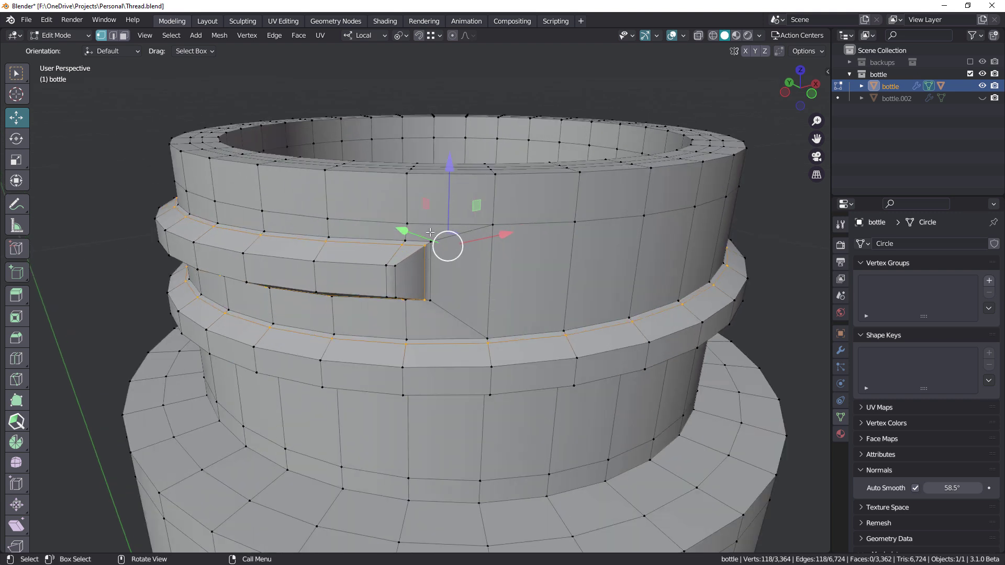
scroll(440, 238, "up", 4)
scroll(460, 254, "down", 2)
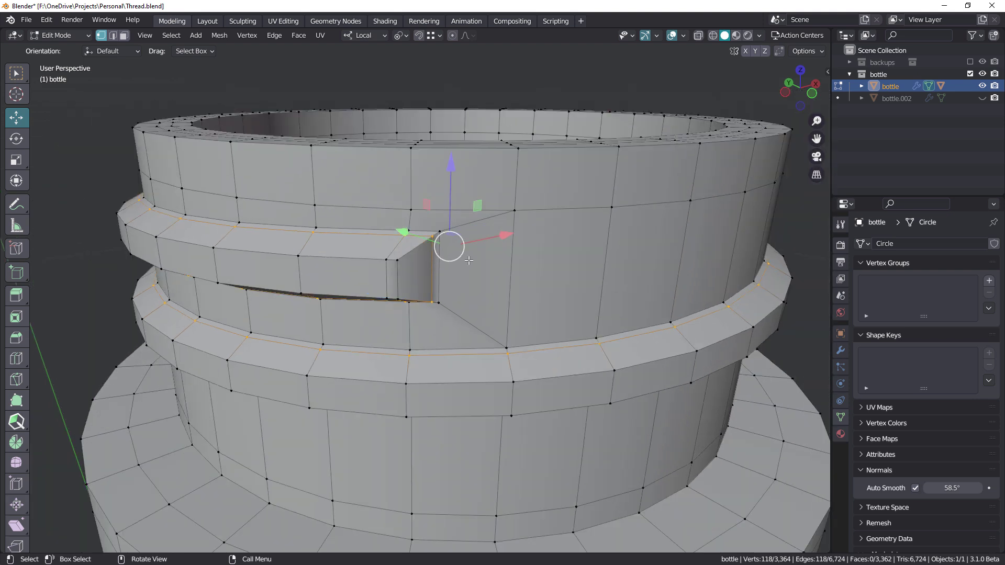
middle_click_drag(468, 260, 442, 276)
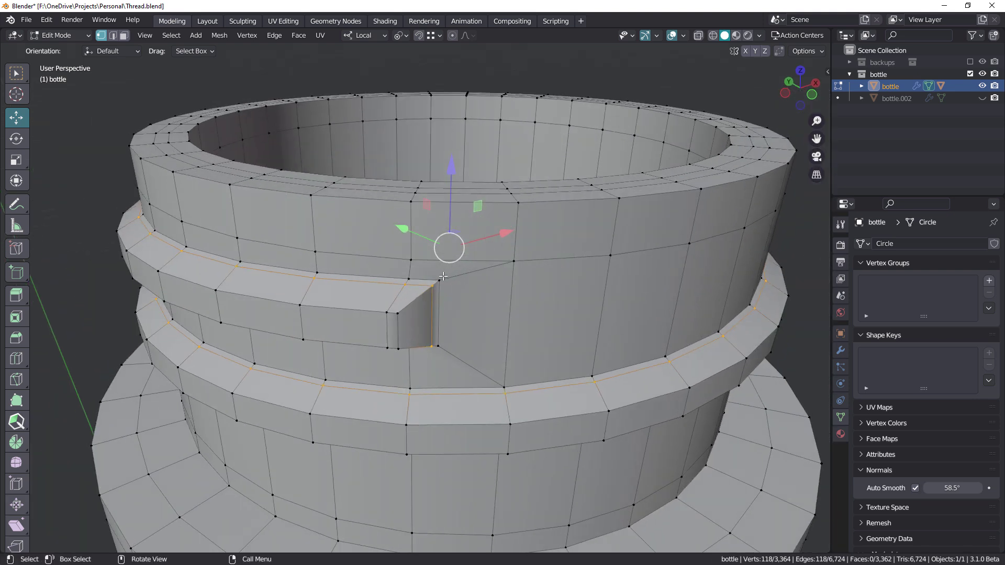
key("2")
left_click(437, 304)
key("g")
key("g")
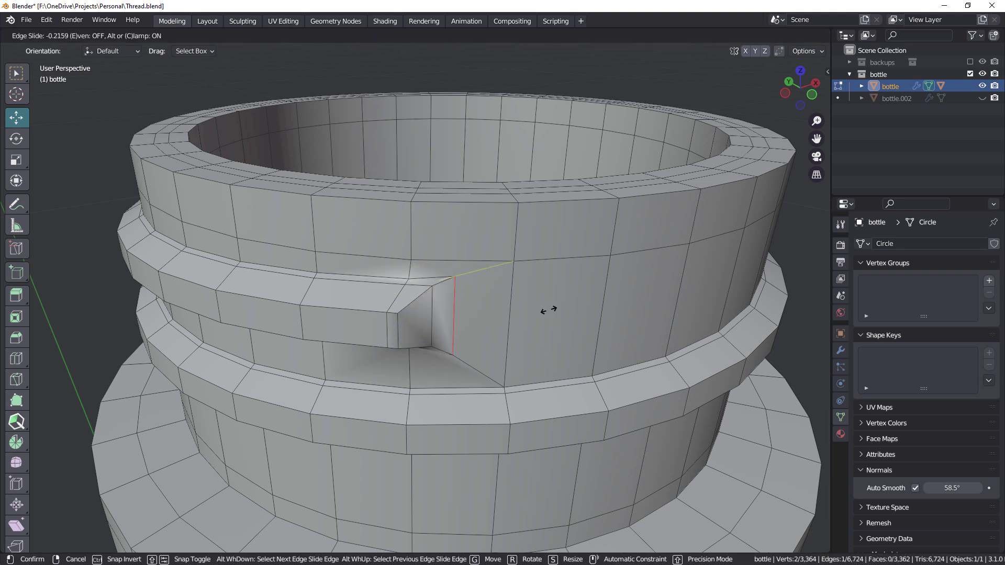
left_click(480, 308)
key("ctrl+z")
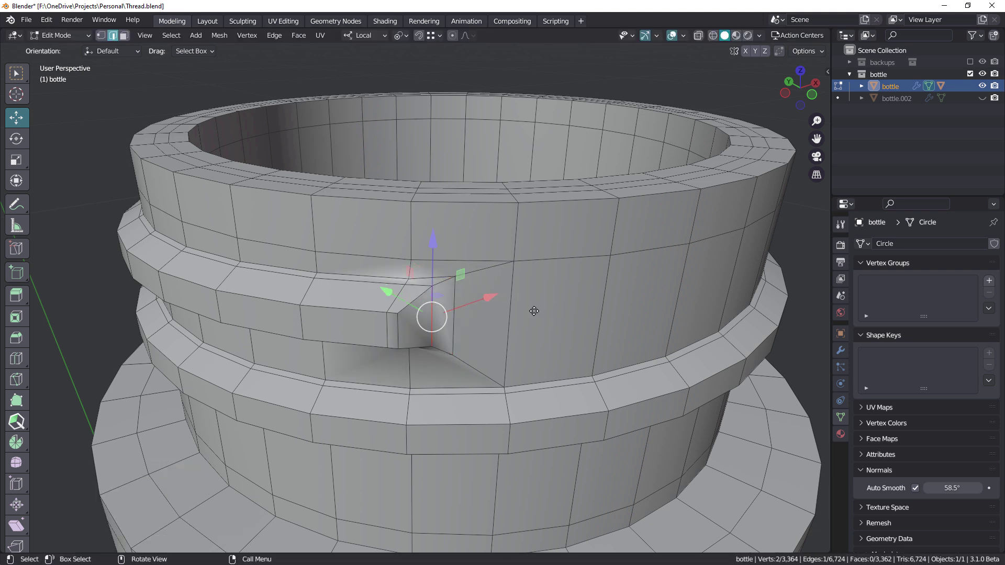
key("g")
key("g")
left_click(557, 318)
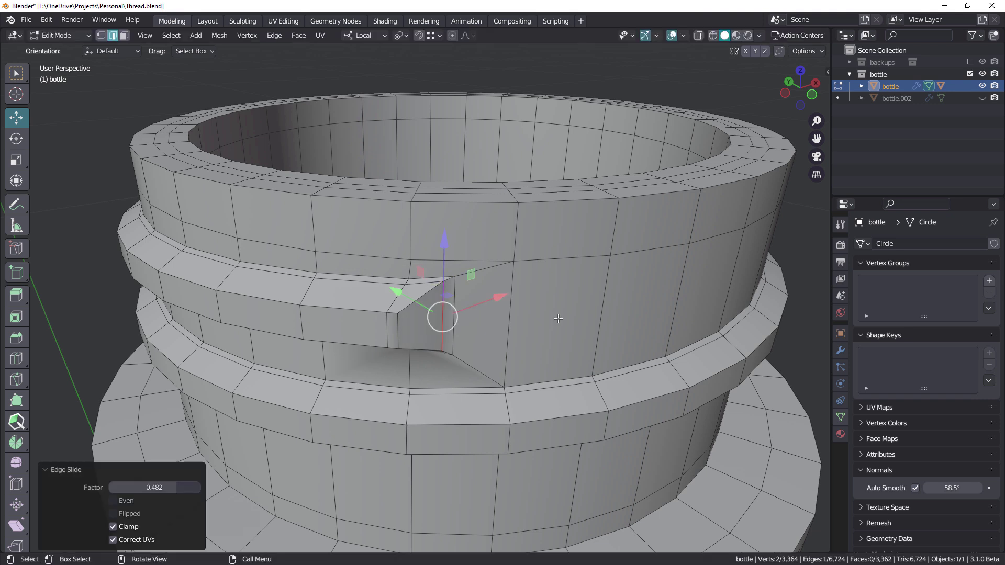
Step: Dissolve the extra edge loop around the thread, returning the mesh to 3,246 vertices
middle_click_drag(557, 318, 444, 282)
scroll(443, 282, "up", 2)
scroll(429, 284, "down", 5)
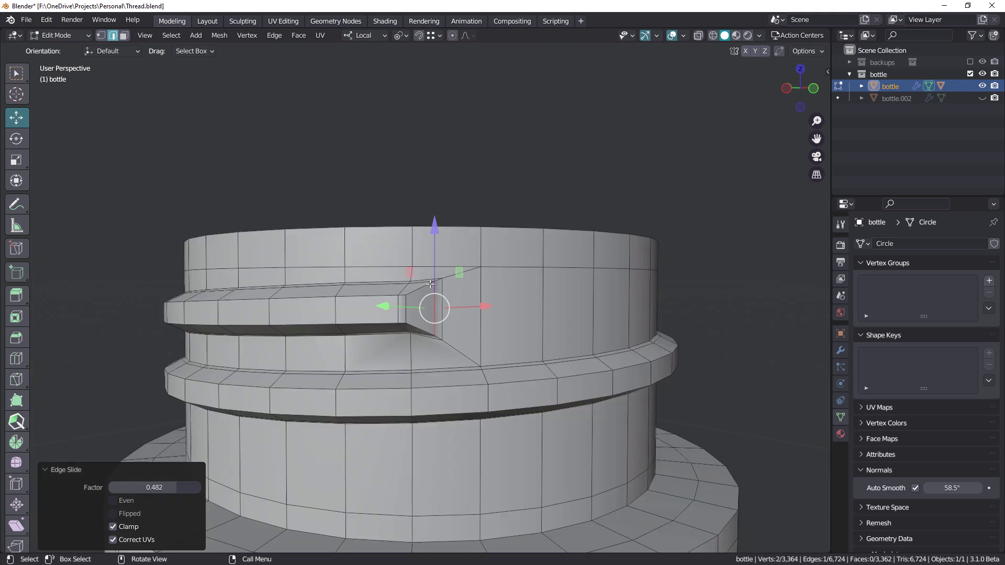
left_click(424, 283, "alt")
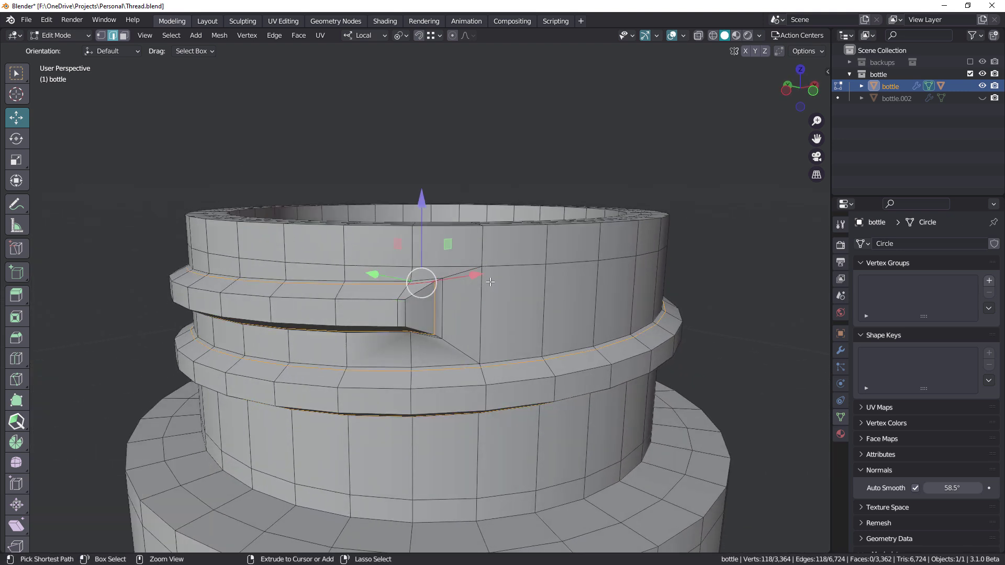
key("ctrl+x")
scroll(433, 285, "up", 2)
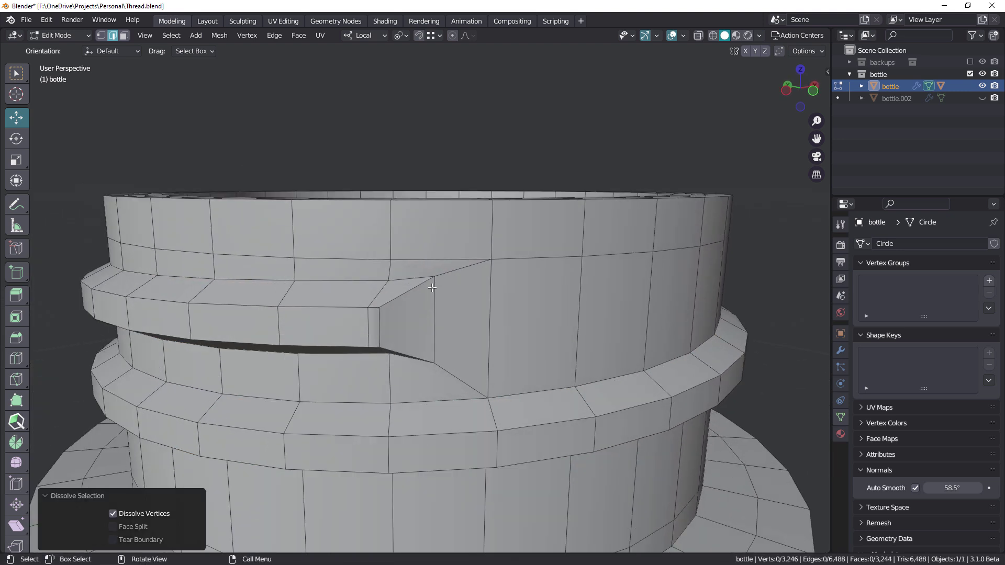
scroll(433, 287, "up", 3)
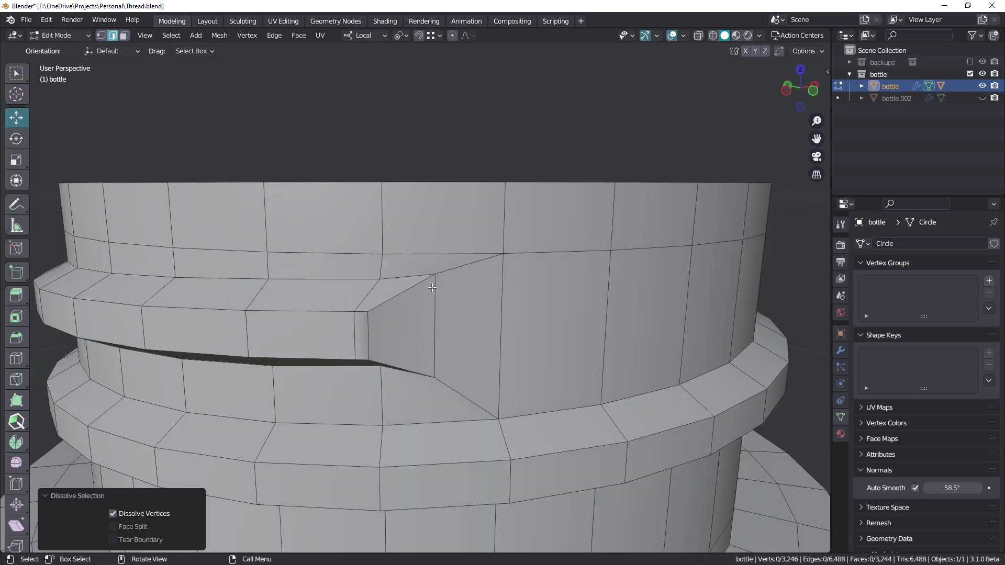
Step: Set the viewport's Clip Start to 0.1 cm in the View sidebar
scroll(445, 286, "down", 3)
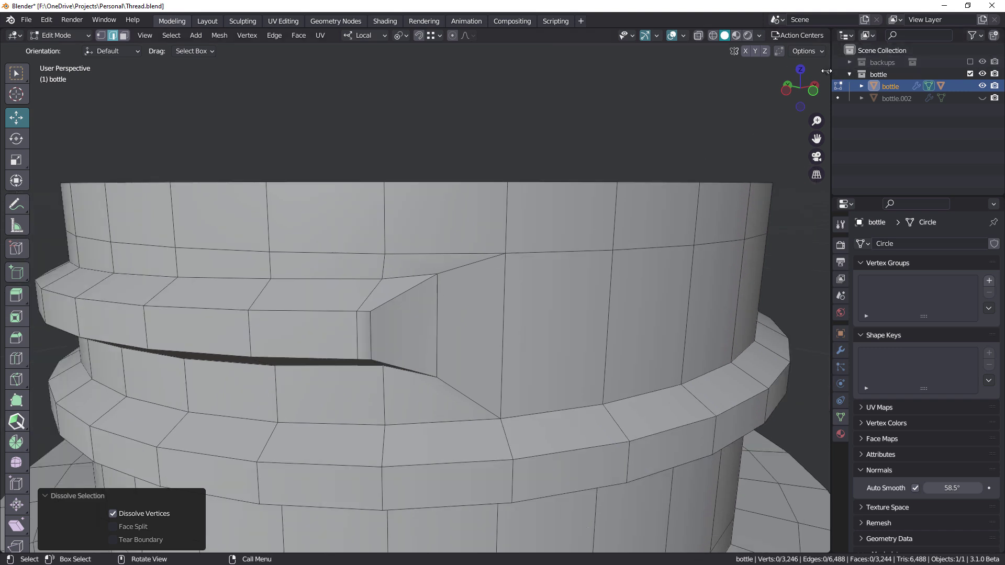
key("n")
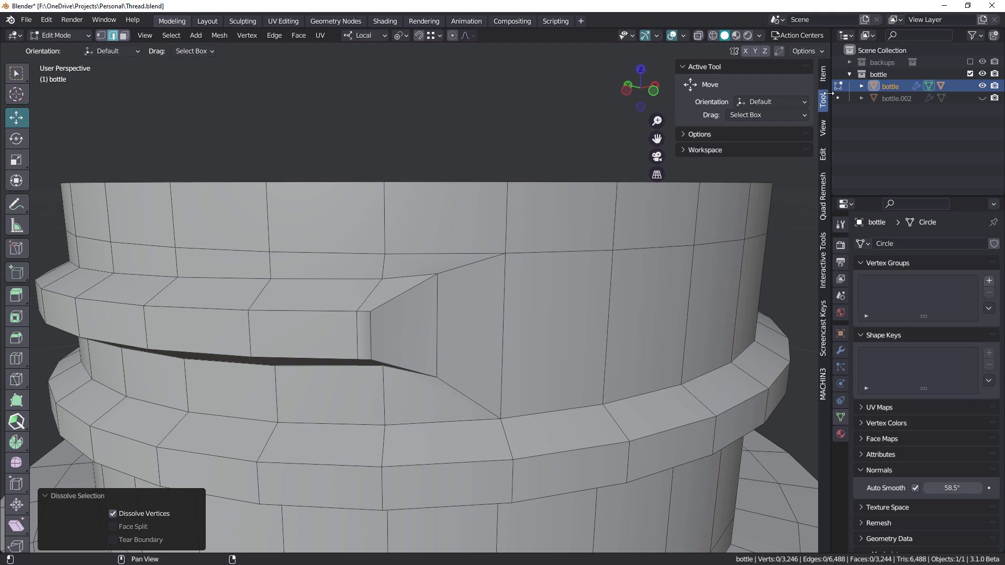
left_click(824, 126)
left_click_drag(771, 98, 753, 98)
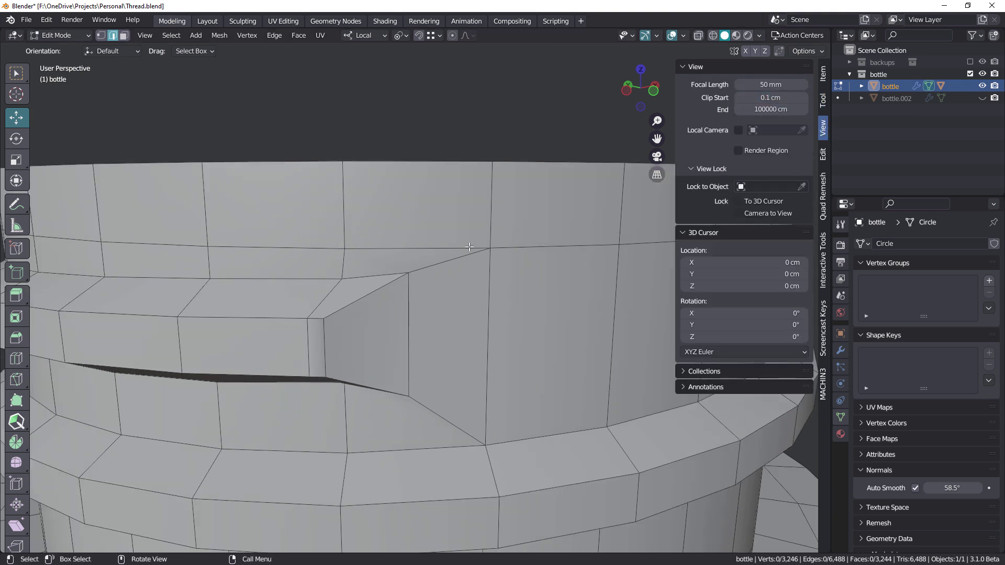
Step: Vertex-slide the notch's top and lower corner vertices (lower by factor 0.121), then deselect all
middle_click_drag(468, 247, 439, 264)
left_click(426, 266)
key("shift+v")
left_click(513, 282)
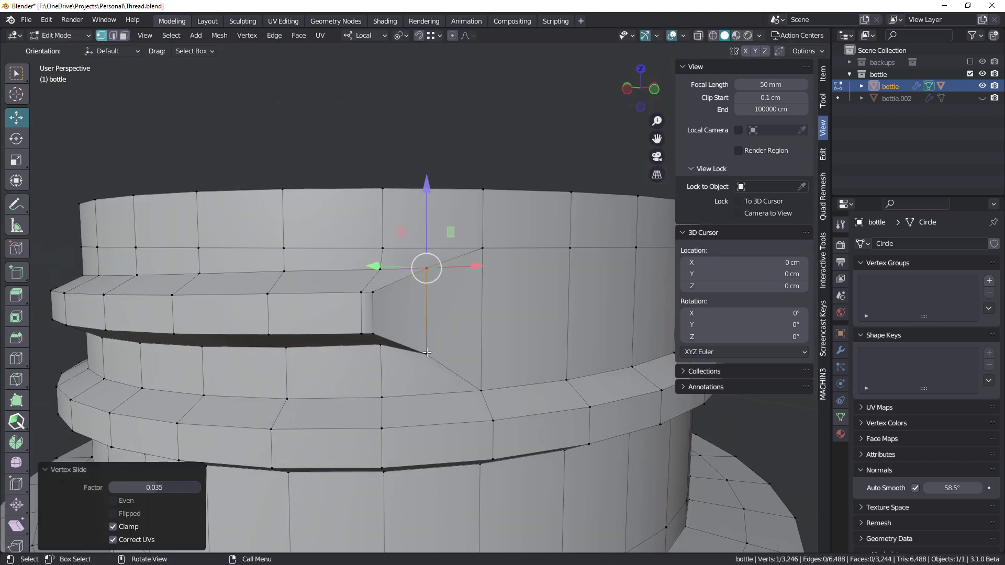
left_click(427, 352)
key("shift+v")
left_click(510, 336)
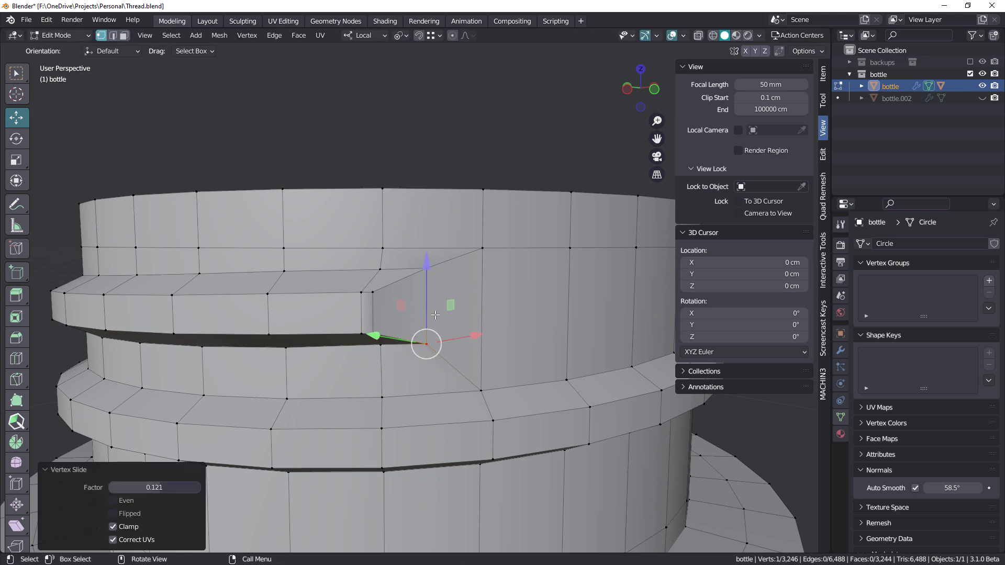
middle_click_drag(510, 337, 426, 317)
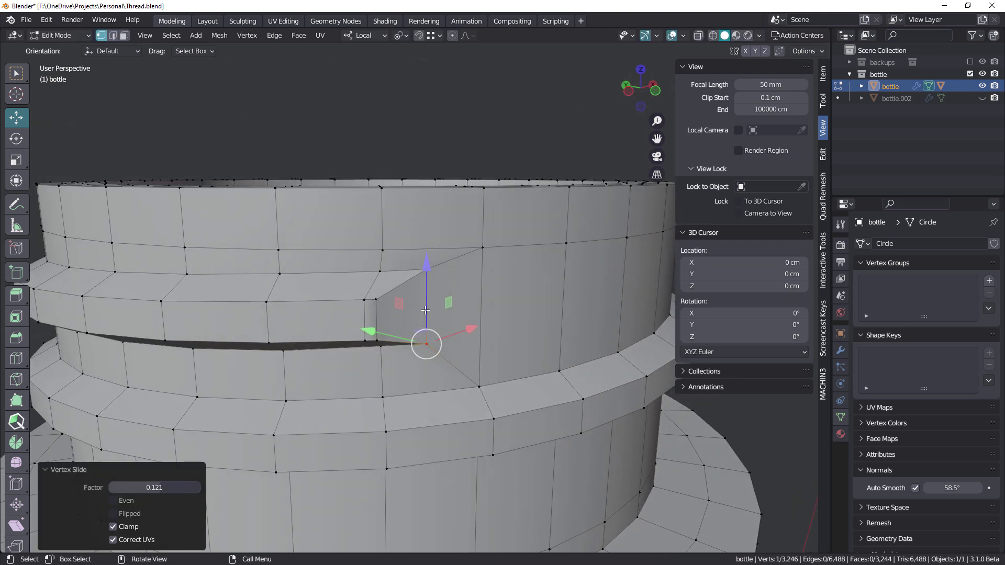
key("alt+a")
Step: Switch to Normal orientation and create a custom Edge orientation from the tab's end edge
key("2")
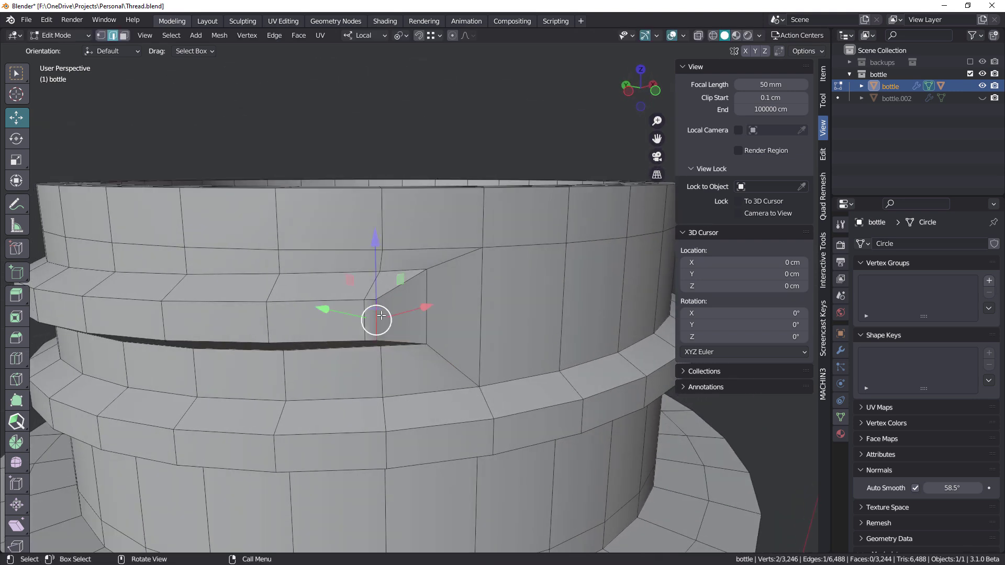
middle_click_drag(381, 315, 420, 56)
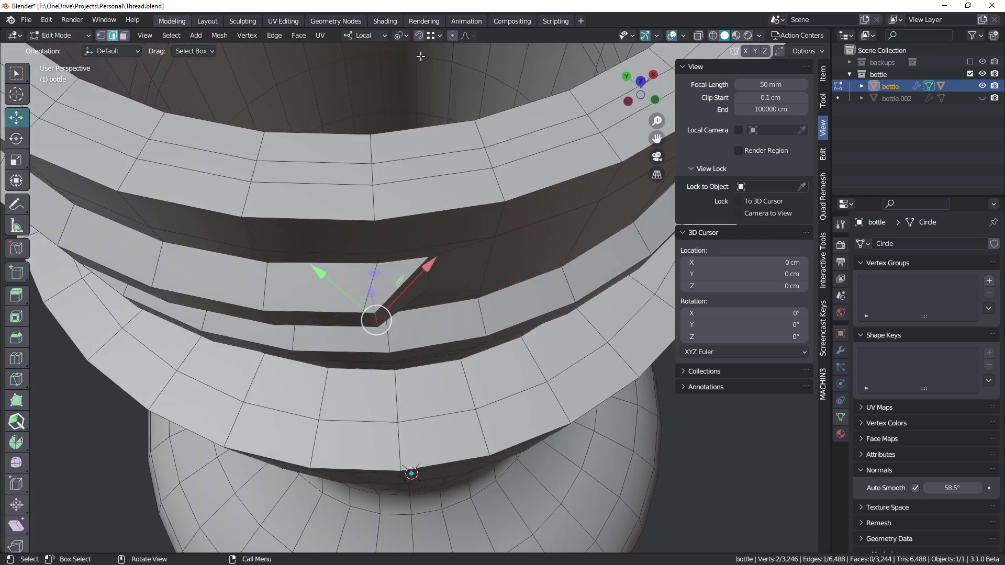
left_click(380, 36)
left_click(359, 96)
middle_click_drag(380, 237, 410, 51)
left_click(382, 36)
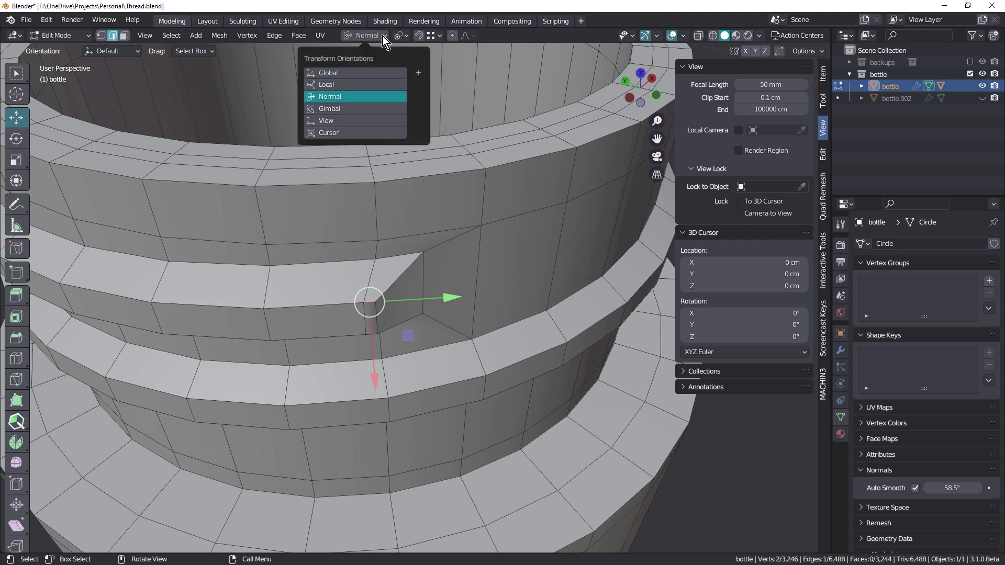
left_click(417, 74)
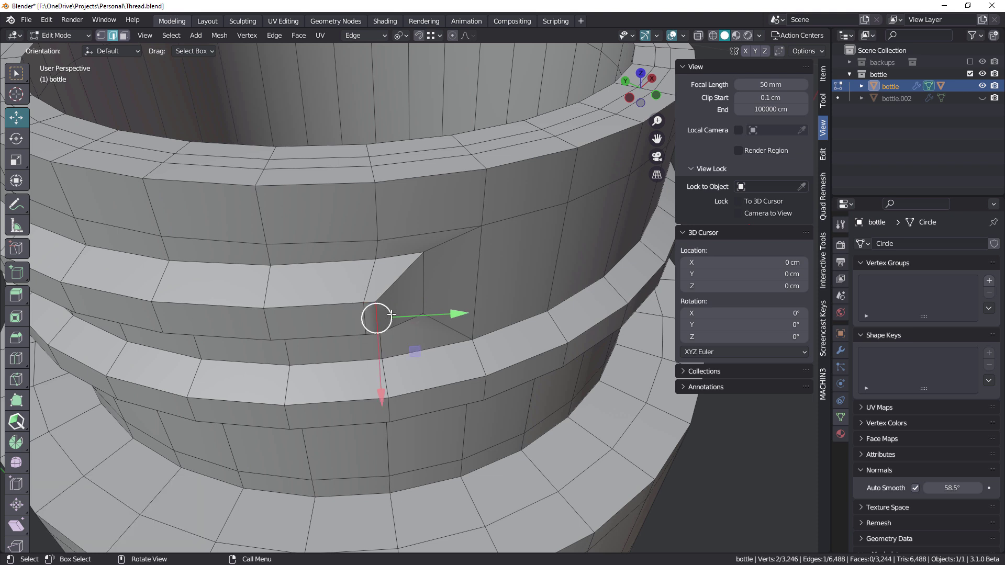
Step: Move the thread's end edge slightly along its own direction and slightly downward
middle_click_drag(392, 274, 398, 361)
mouse_move(457, 319)
left_mouse_down()
mouse_move(446, 317)
mouse_move(463, 317)
left_mouse_up()
middle_click_drag(464, 317, 426, 335)
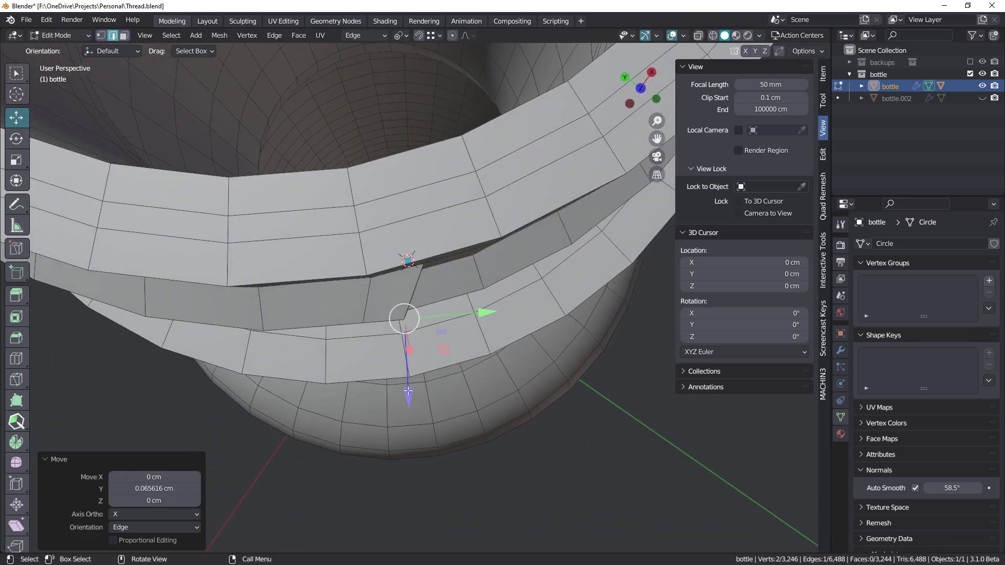
left_click_drag(409, 385, 414, 373)
middle_click_drag(414, 372, 407, 38)
Step: Delete the custom Edge orientation, nudge the edge 0.006219 cm on Z, and view the smoothed neck
left_click(385, 37)
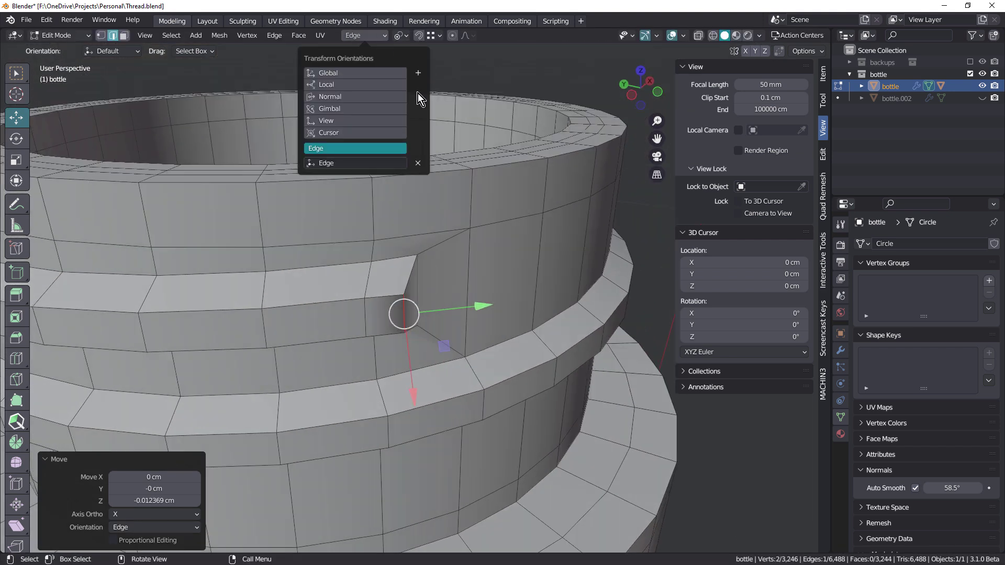
left_click(418, 163)
middle_click_drag(418, 163, 403, 271)
left_click_drag(403, 271, 407, 266)
middle_click_drag(408, 266, 450, 262)
key("Tab")
scroll(444, 270, "down", 3)
Step: Zoom in on the neck and re-enter Edit Mode on the bottle's 3,246-vertex mesh around the thread band
scroll(428, 287, "down", 3)
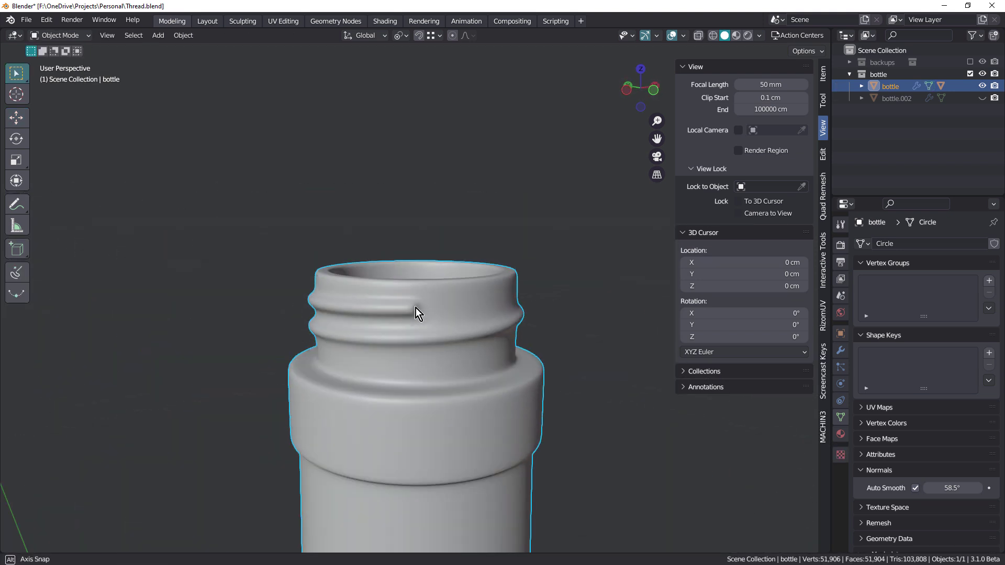
middle_click_drag(415, 312, 393, 151)
scroll(425, 325, "up", 4)
key("Tab")
scroll(461, 302, "up", 2)
scroll(393, 158, "up", 2)
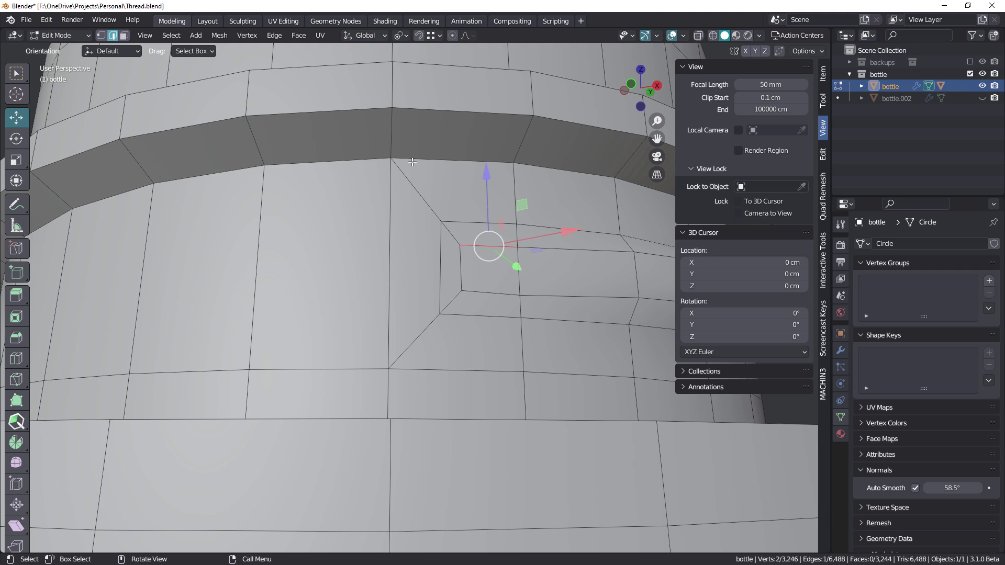
scroll(412, 162, "down", 3)
middle_click_drag(412, 162, 386, 228)
scroll(420, 131, "up", 2)
scroll(369, 153, "up", 2)
scroll(386, 228, "up", 3)
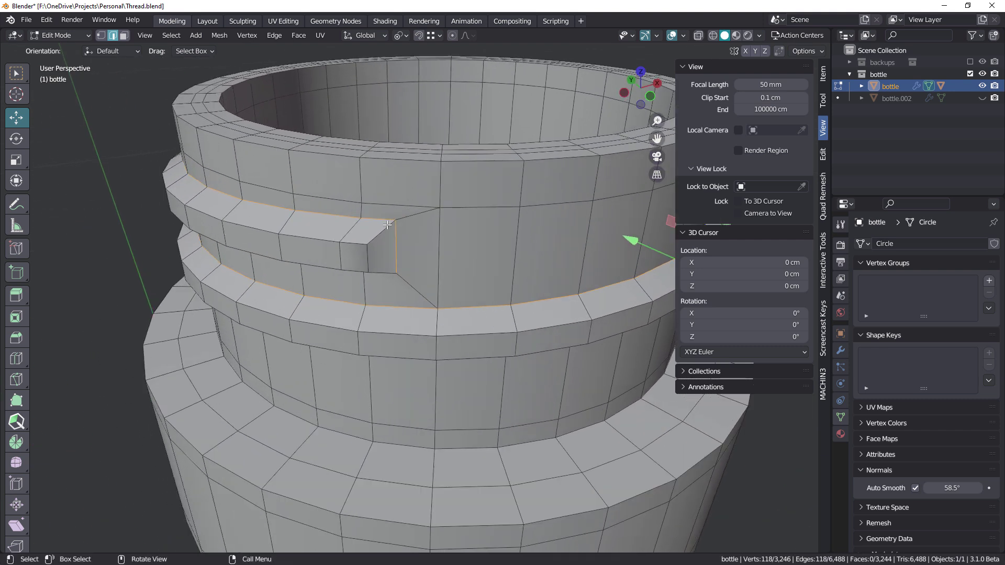
Step: Save the file as Thread.blend
key("ctrl+s")
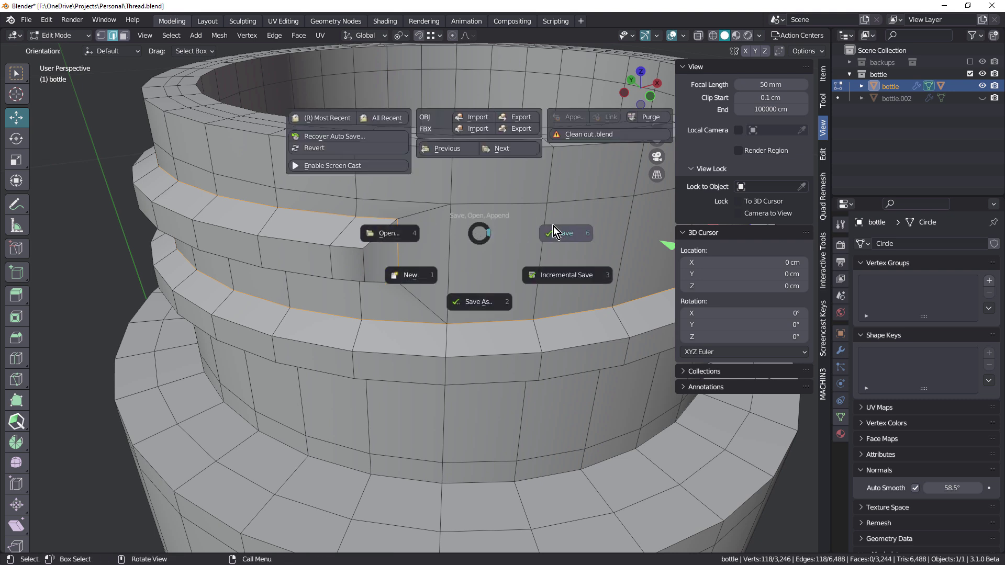
left_click(554, 228)
key("ctrl")
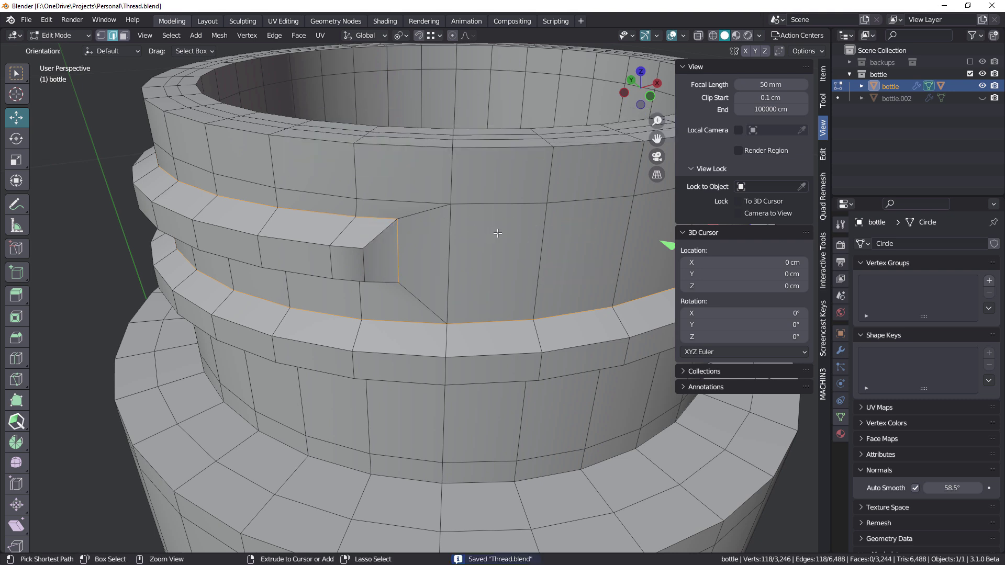
Step: Bevel the thread's edge loops with 2 segments and check the smoothed bottle neck
key("ctrl+b")
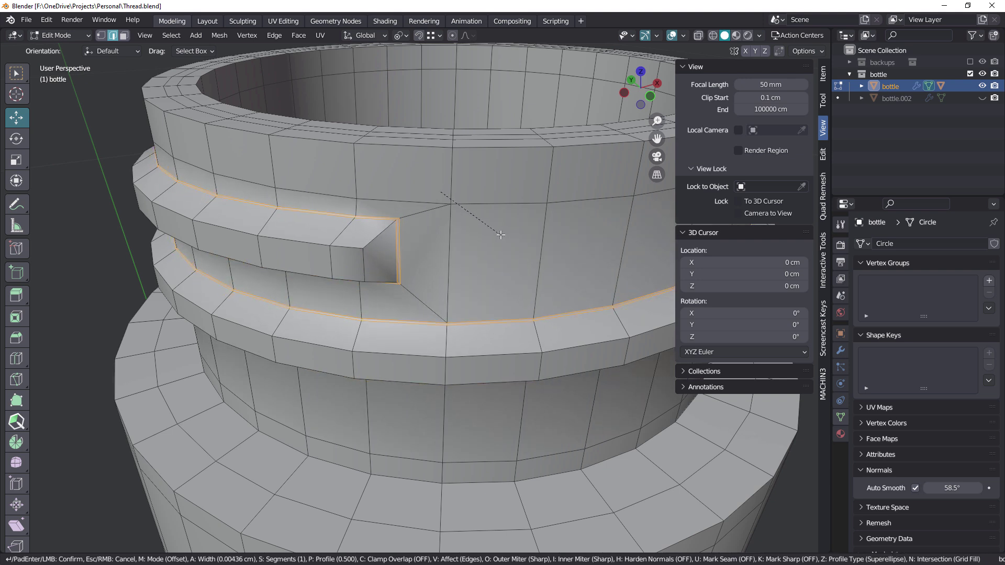
scroll(501, 236, "up", 1)
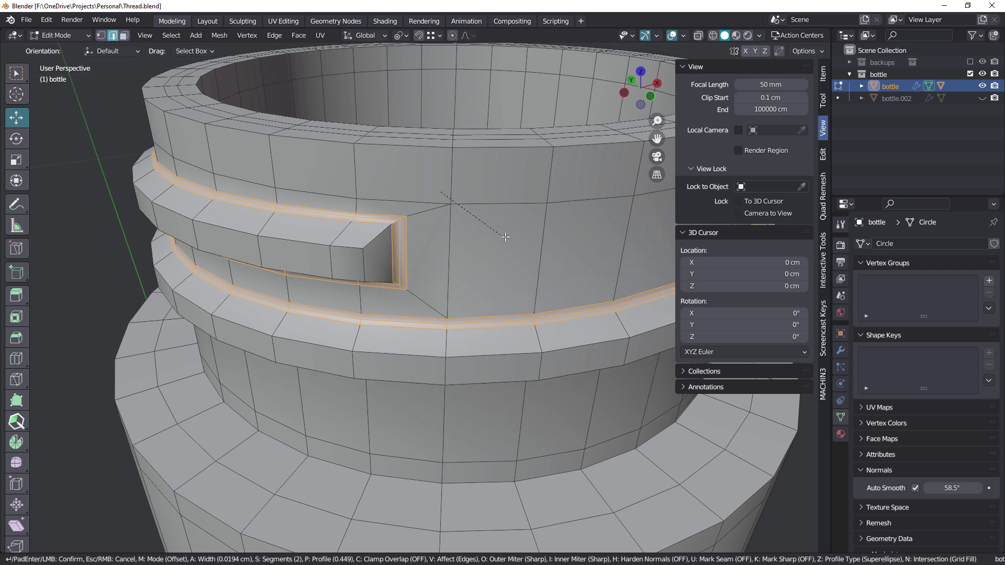
left_click(584, 227)
middle_click_drag(583, 227, 10, 186)
scroll(512, 181, "down", 3)
key("Tab")
scroll(461, 172, "up", 2)
scroll(444, 181, "down", 2)
scroll(484, 205, "up", 3)
key("Tab")
middle_click_drag(493, 207, 451, 193)
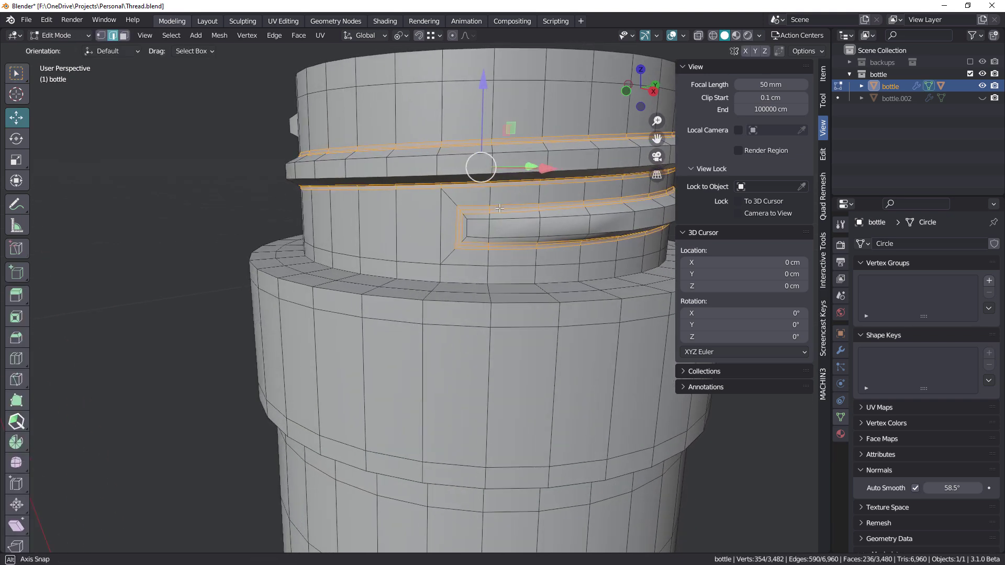
scroll(450, 193, "up", 2)
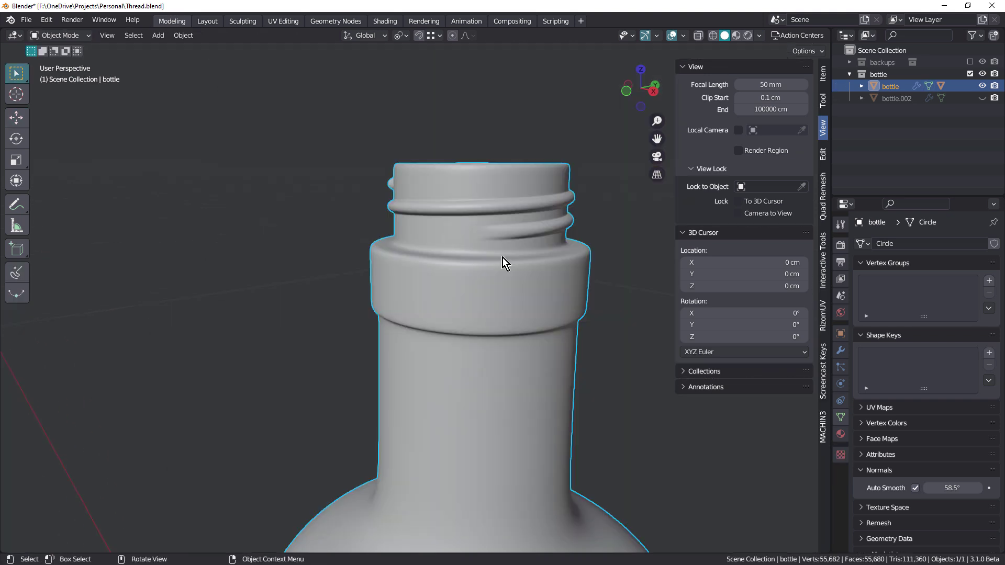
middle_click_drag(503, 260, 499, 238)
Step: Look over the whole smoothed bottle, then zoom back to the neck and re-enter Edit Mode
scroll(452, 212, "up", 2)
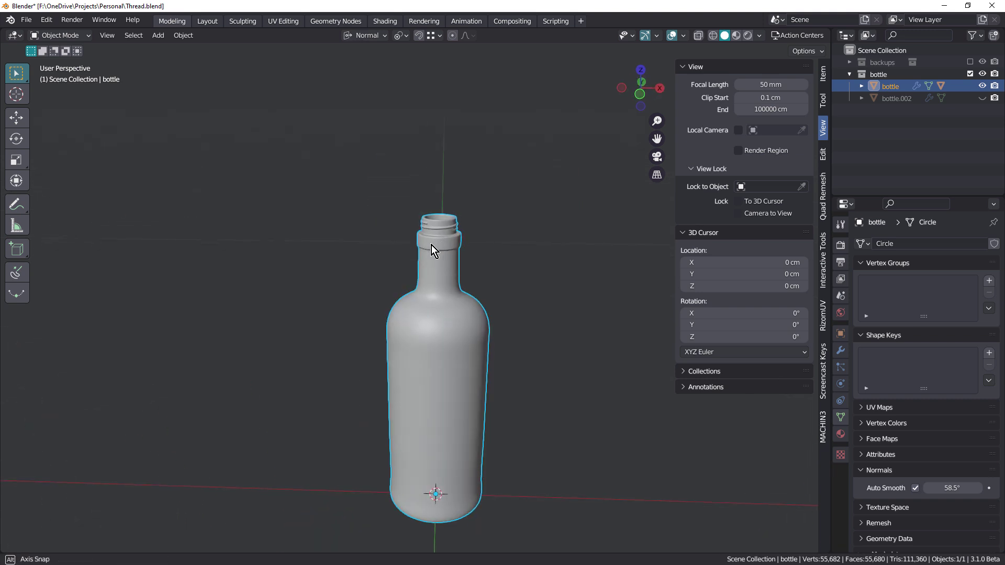
middle_click_drag(431, 245, 489, 215)
scroll(442, 226, "up", 5)
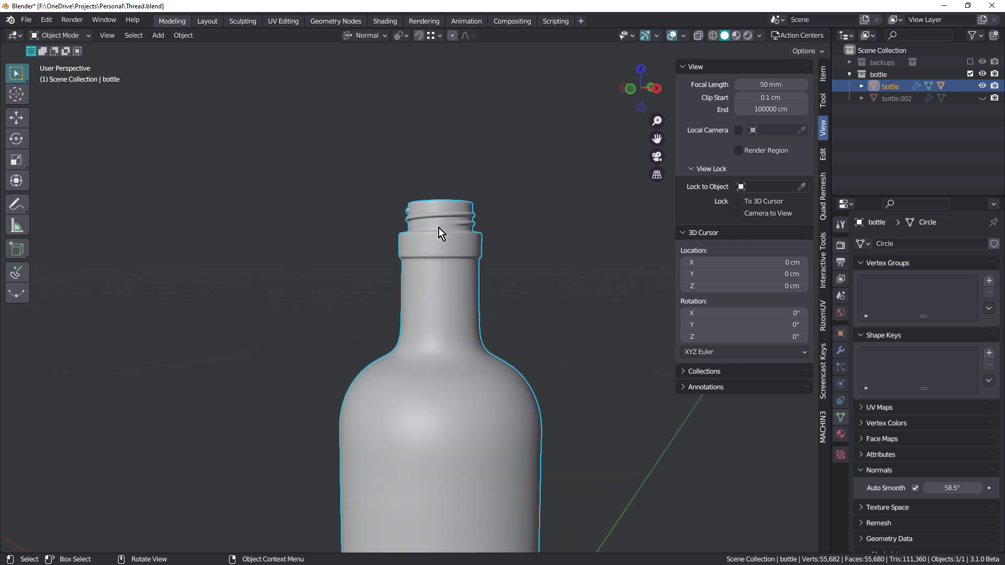
scroll(454, 224, "up", 5)
key("Tab")
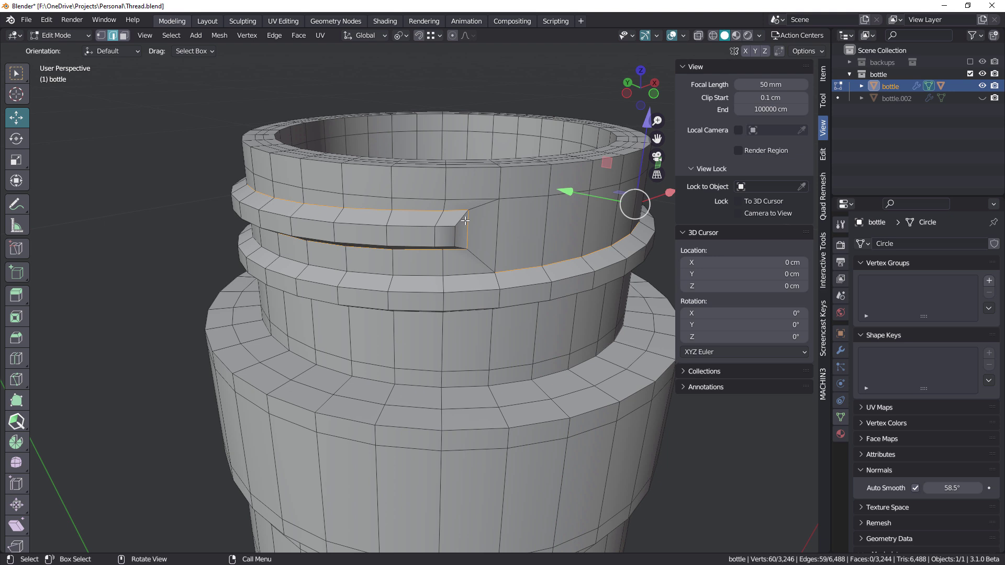
Step: Select the thread's edge loops, end vertices and vertical end edge around the bottle neck
left_click(461, 219, "shift")
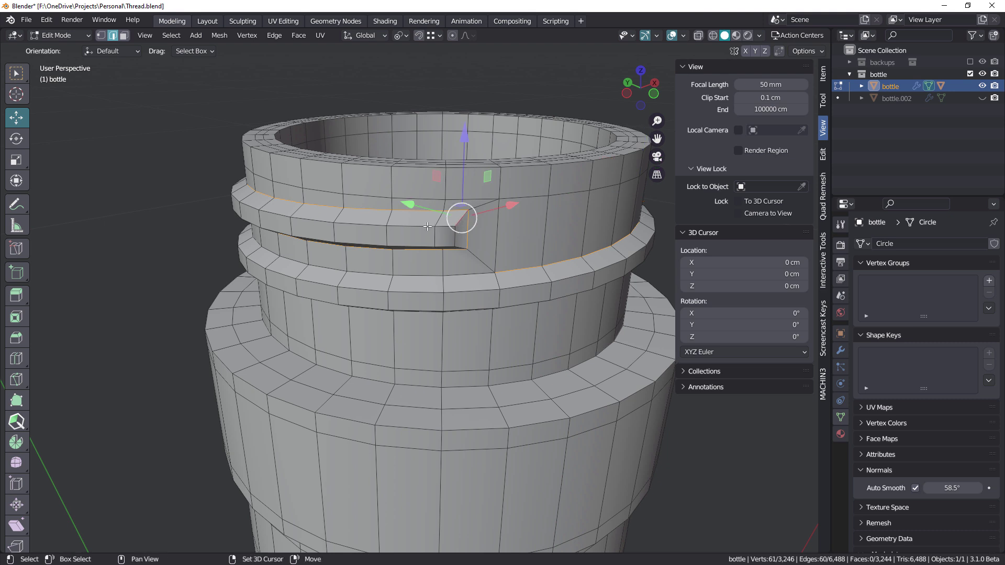
left_click(441, 226, "alt+shift")
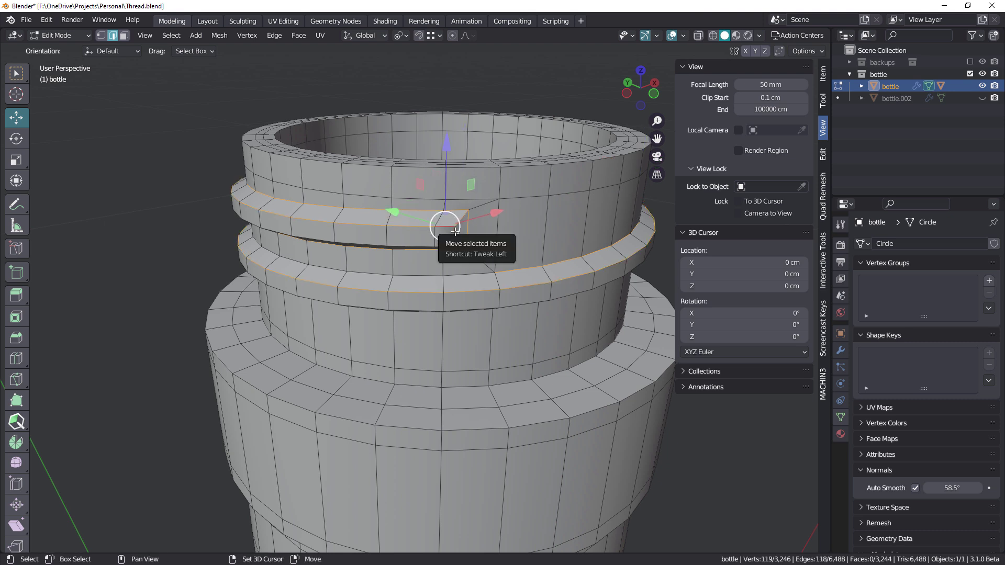
left_click(458, 238, "shift")
middle_click_drag(457, 236, 462, 128)
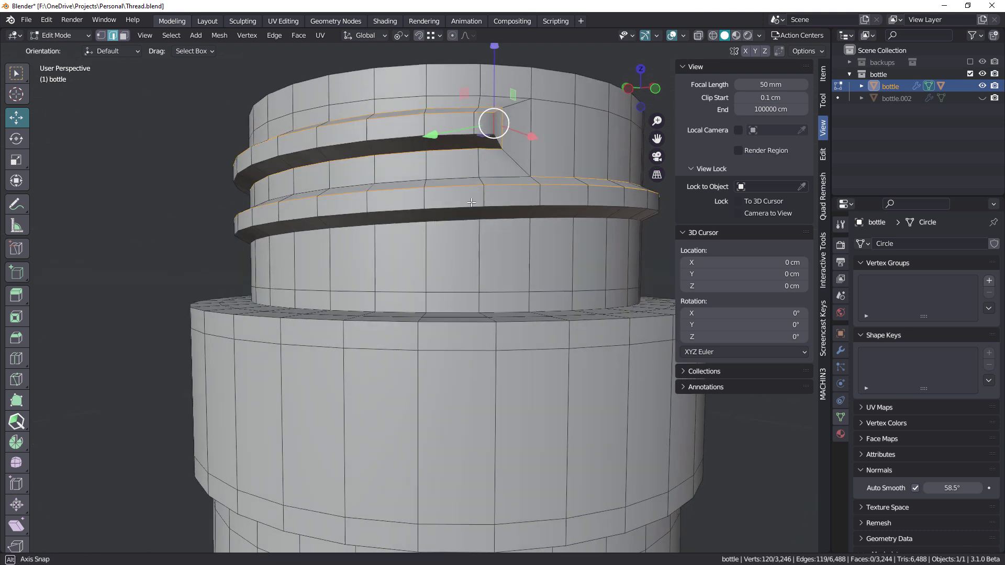
left_click(400, 137, "alt+shift")
middle_click_drag(400, 137, 476, 124)
scroll(477, 125, "up", 1)
left_click(500, 130, "shift")
scroll(473, 147, "down", 2)
middle_click_drag(493, 139, 42, 223)
scroll(498, 179, "up", 2)
left_click(501, 211, "alt+shift")
scroll(500, 207, "down", 2)
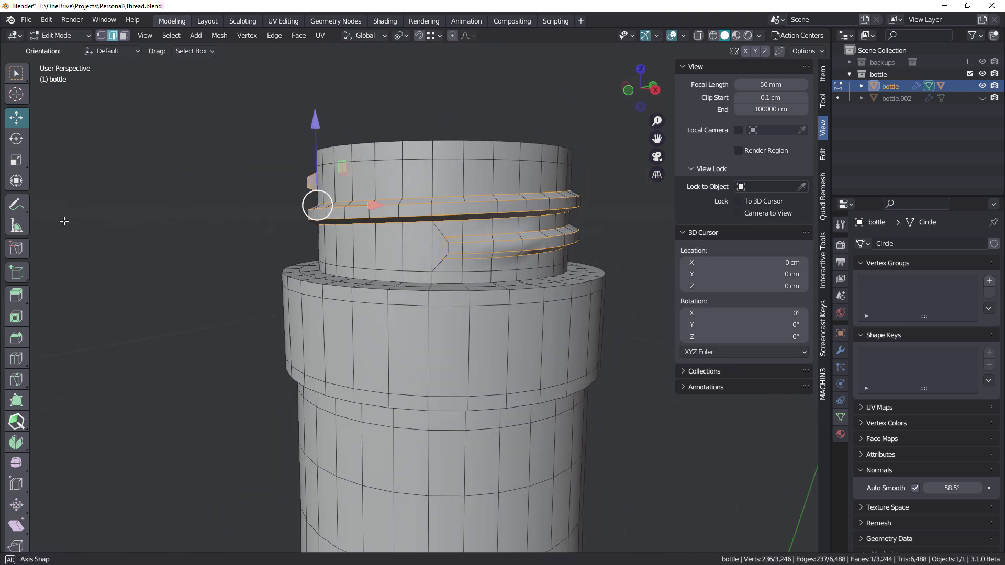
middle_click_drag(64, 221, 161, 230)
scroll(444, 209, "up", 2)
scroll(439, 208, "up", 1)
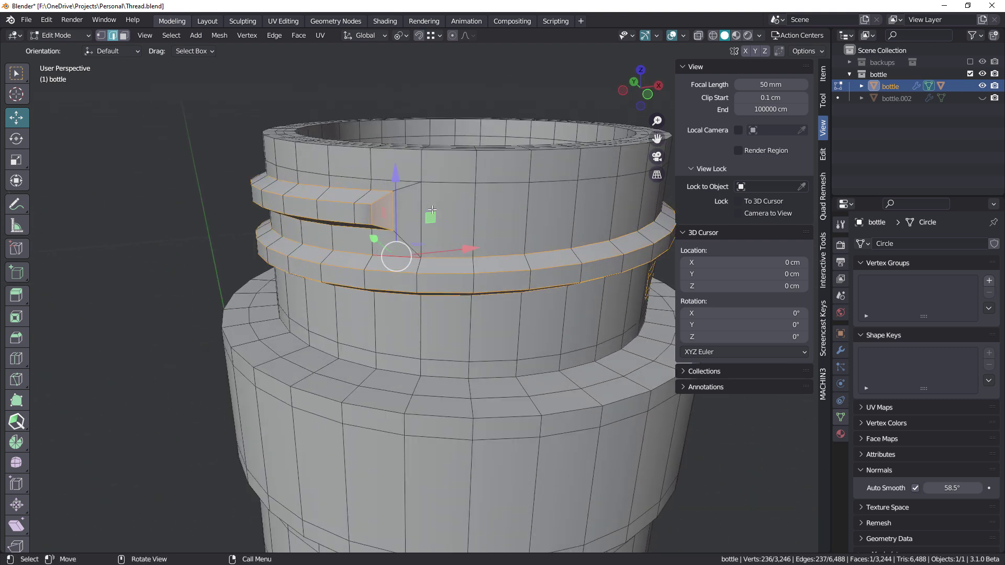
Step: Give the selected thread edges a full crease of 1.00 with Shift+E
left_click(826, 102)
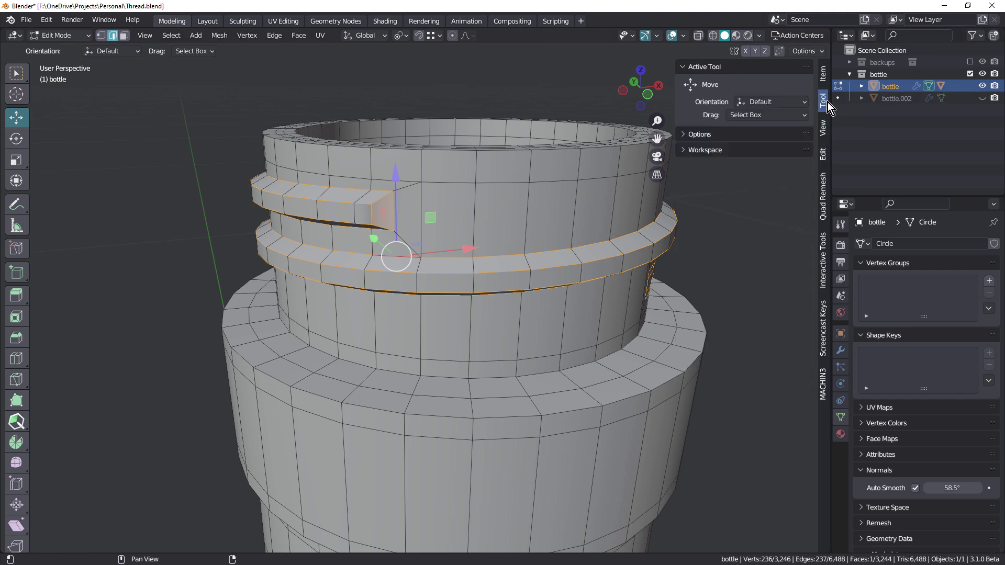
left_click(823, 75)
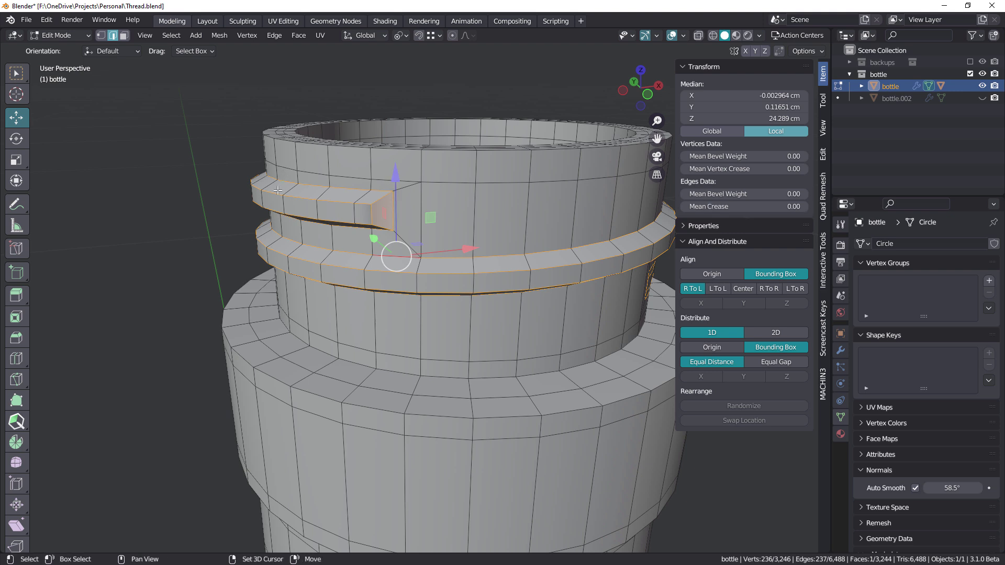
key("shift+e")
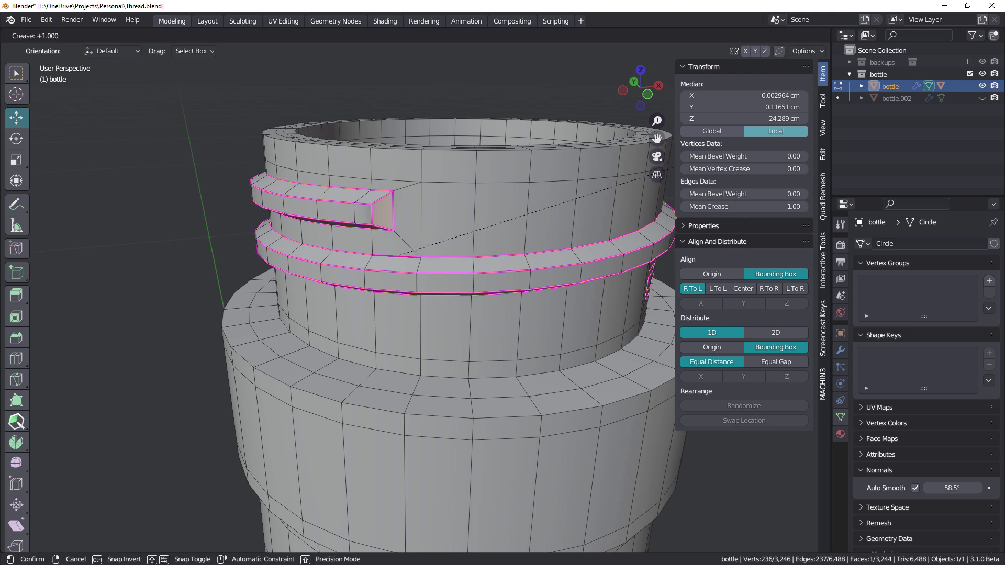
left_click(732, 149)
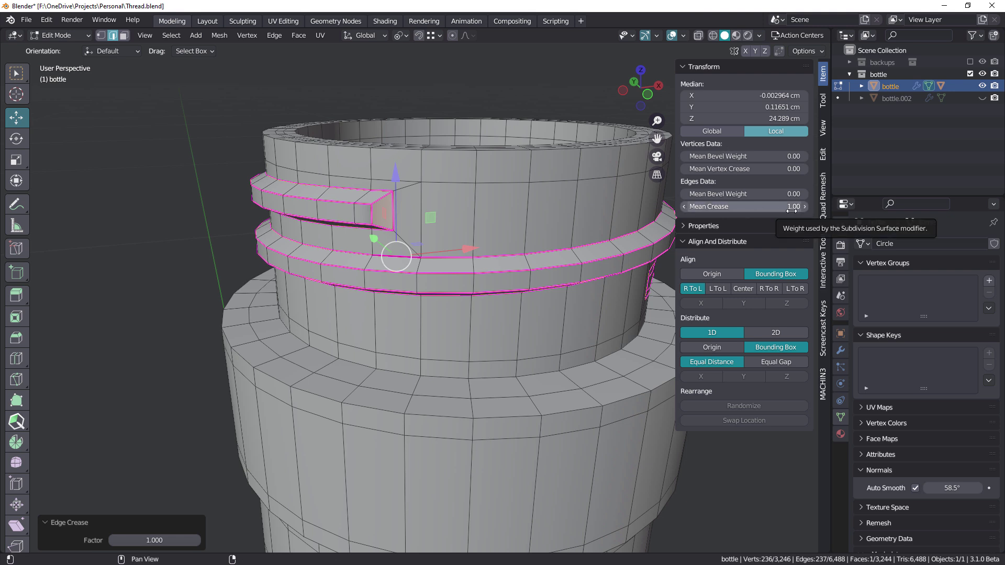
Step: Apply the Subdivision modifier, making a 12,978-vertex mesh with sharp thread edges, and enter Edit Mode
middle_click_drag(477, 202, 502, 178)
left_click(841, 349)
left_click_drag(948, 322, 933, 299)
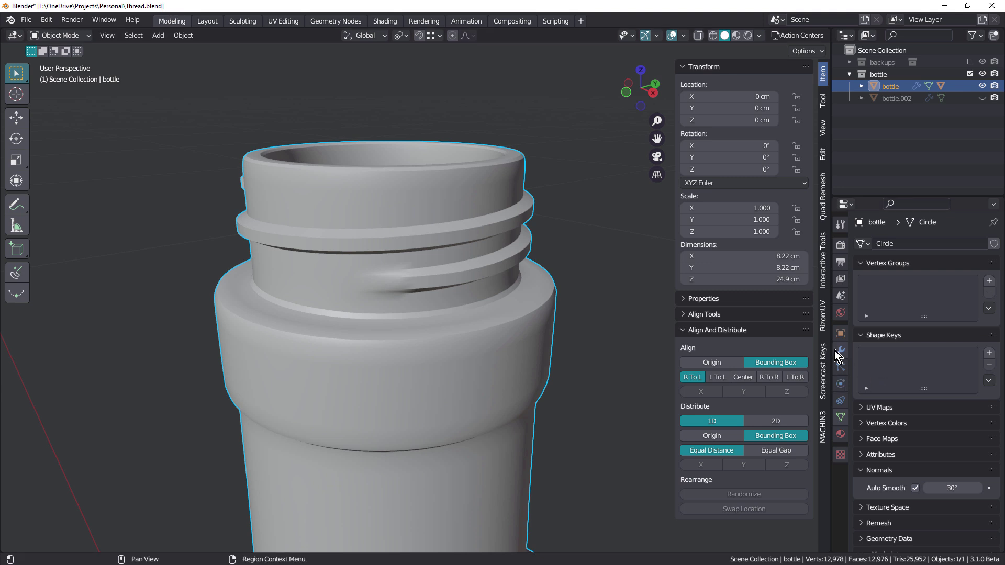
left_click(836, 350)
left_click(964, 290)
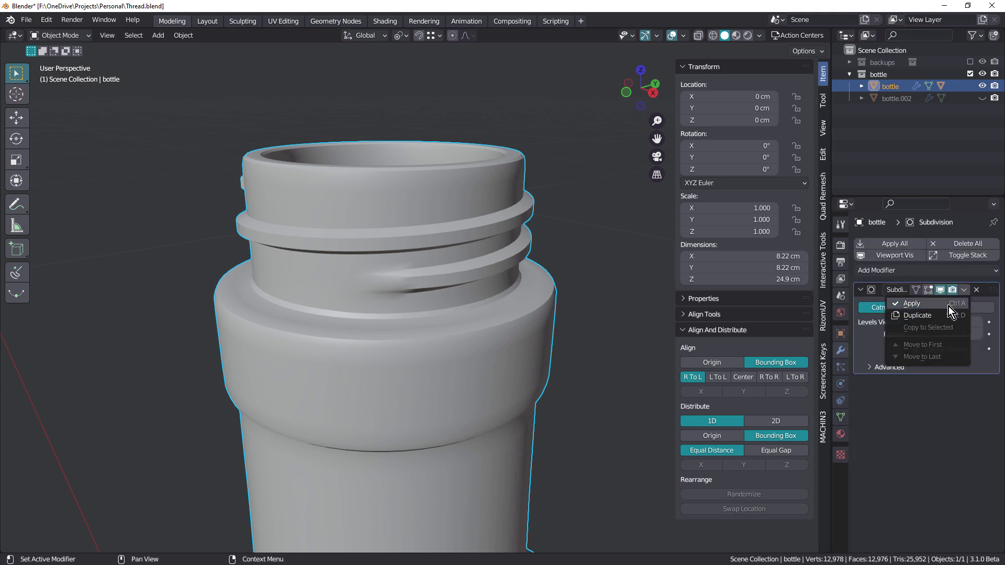
left_click(946, 302)
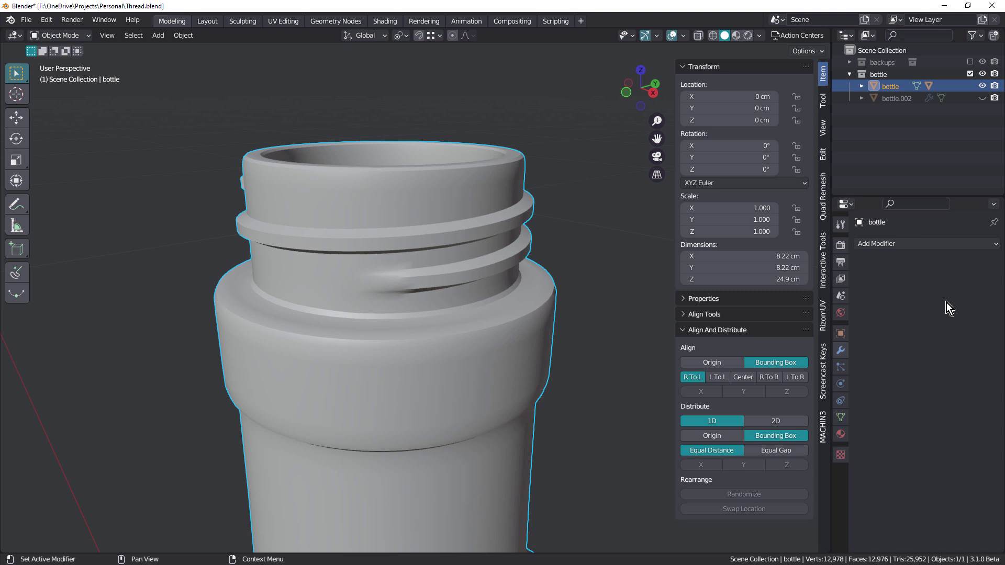
key("Tab")
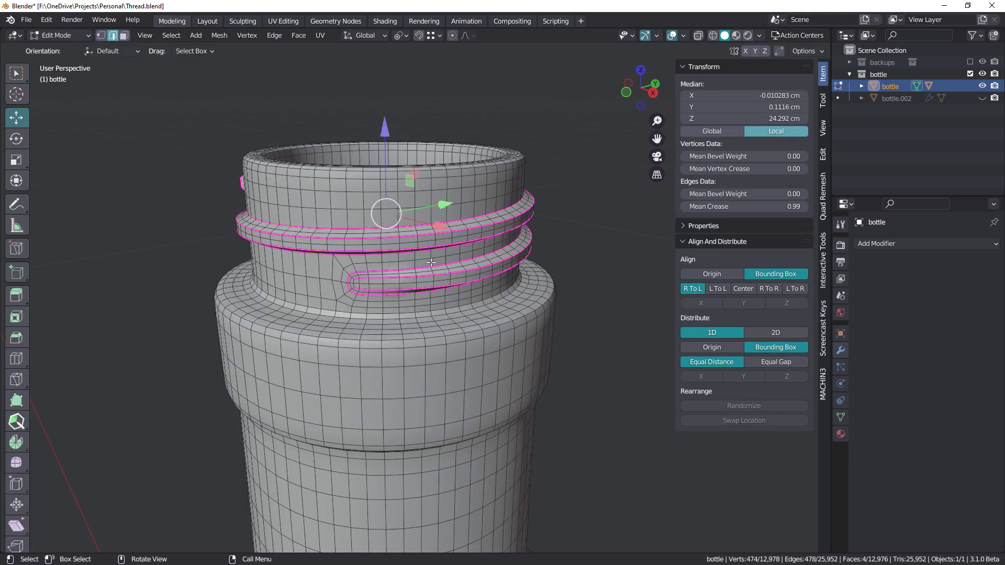
middle_click_drag(418, 261, 490, 225)
scroll(423, 252, "up", 2)
scroll(424, 253, "up", 1)
key("a")
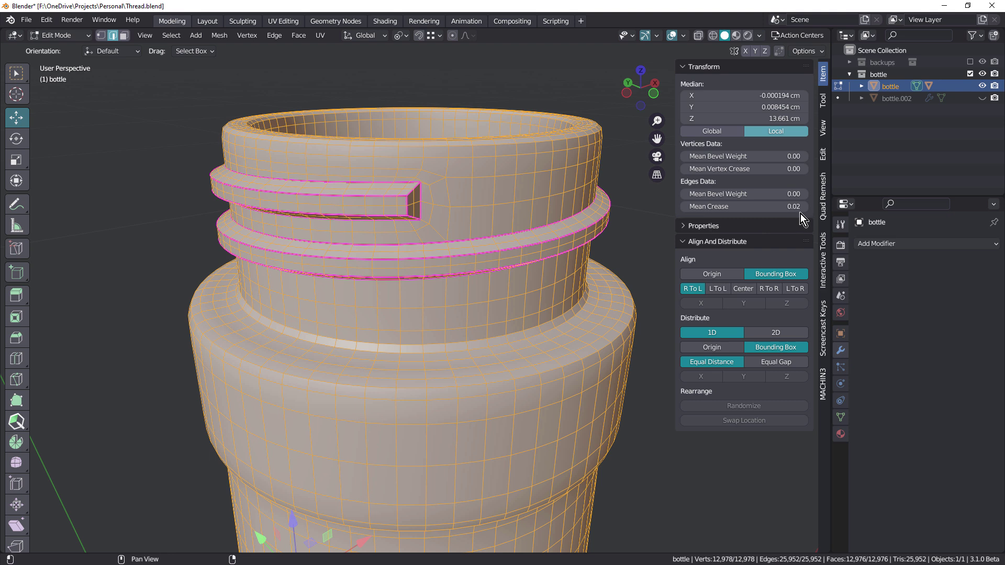
left_click_drag(790, 206, 766, 206)
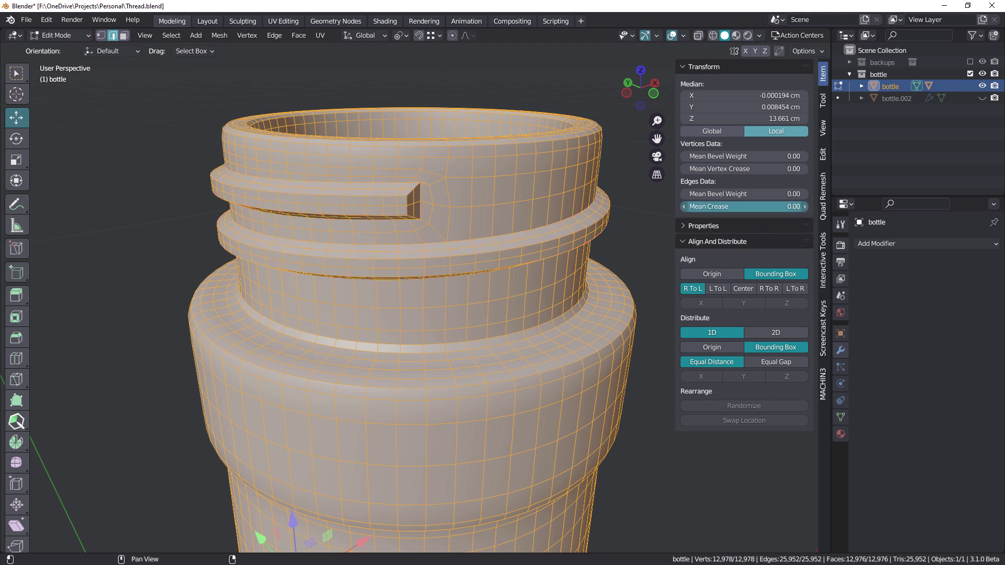
left_click(570, 95)
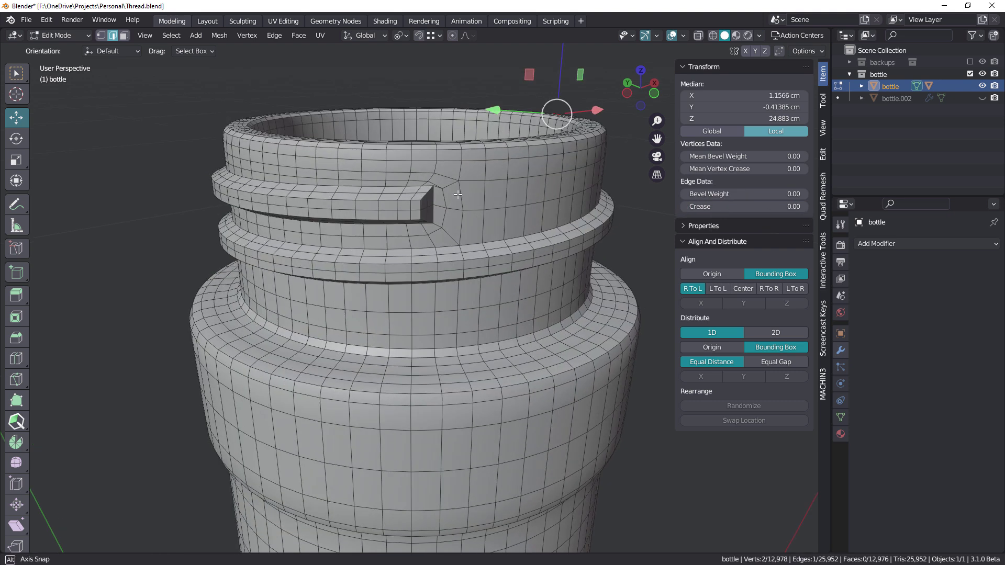
middle_click_drag(459, 195, 523, 196)
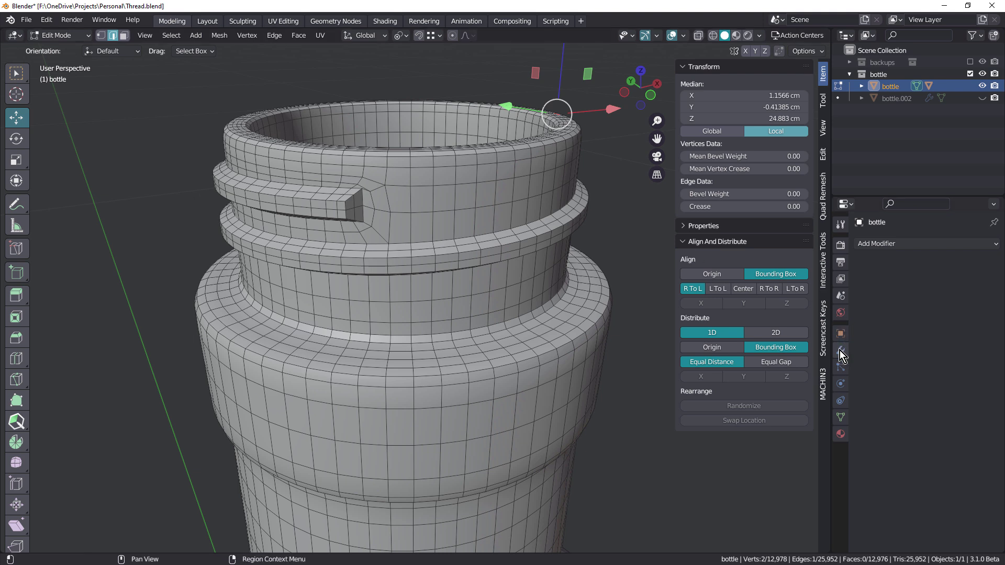
Step: Add a new Subdivision Surface modifier and raise its viewport level to 2 in Object Mode
left_click(894, 242)
left_click(784, 460)
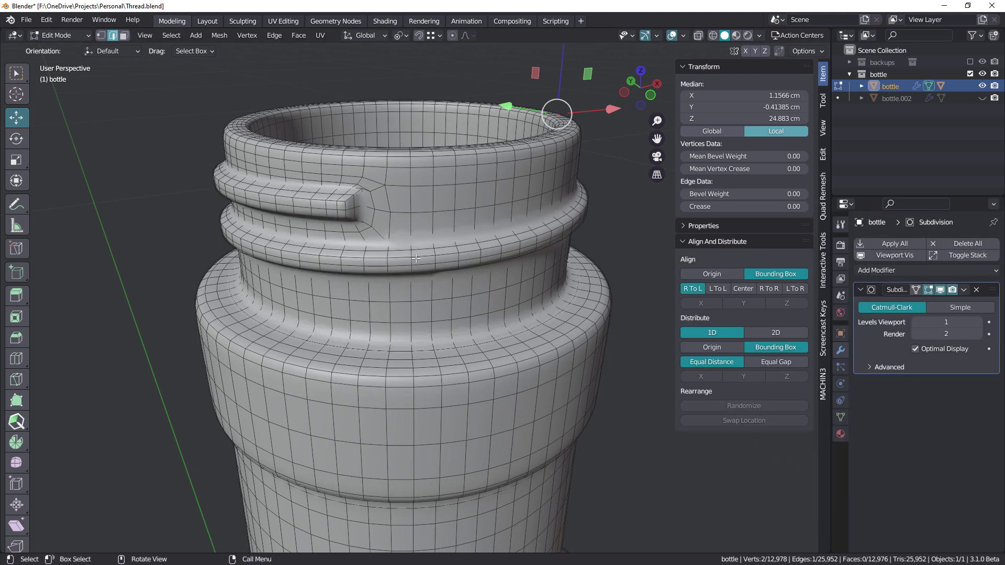
key("Tab")
scroll(411, 211, "down", 2)
middle_click_drag(411, 210, 444, 212)
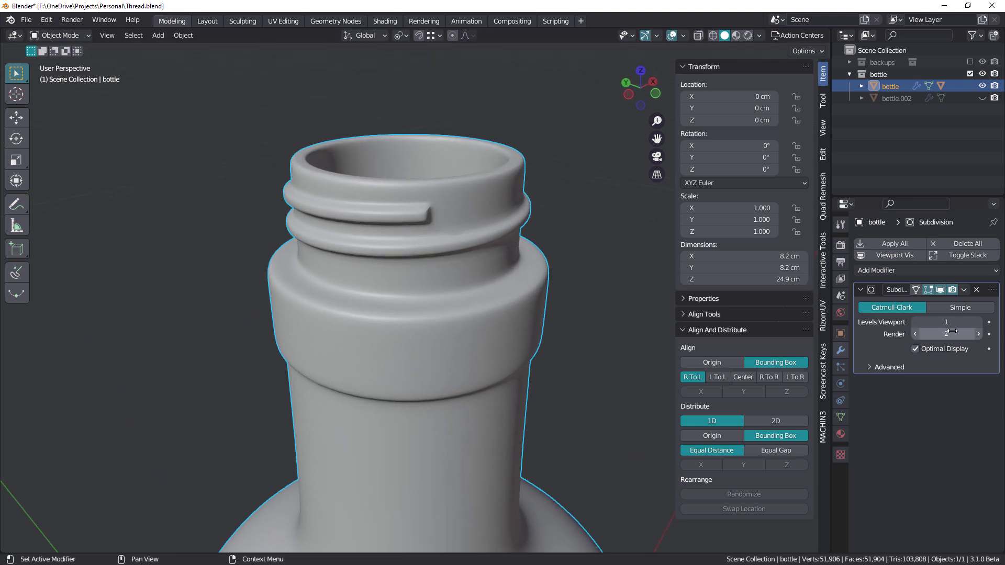
left_click_drag(950, 322, 955, 322)
middle_click_drag(437, 211, 409, 186)
Step: Orbit and zoom around the neck to inspect the softly rounded thread ridges
scroll(363, 161, "up", 4)
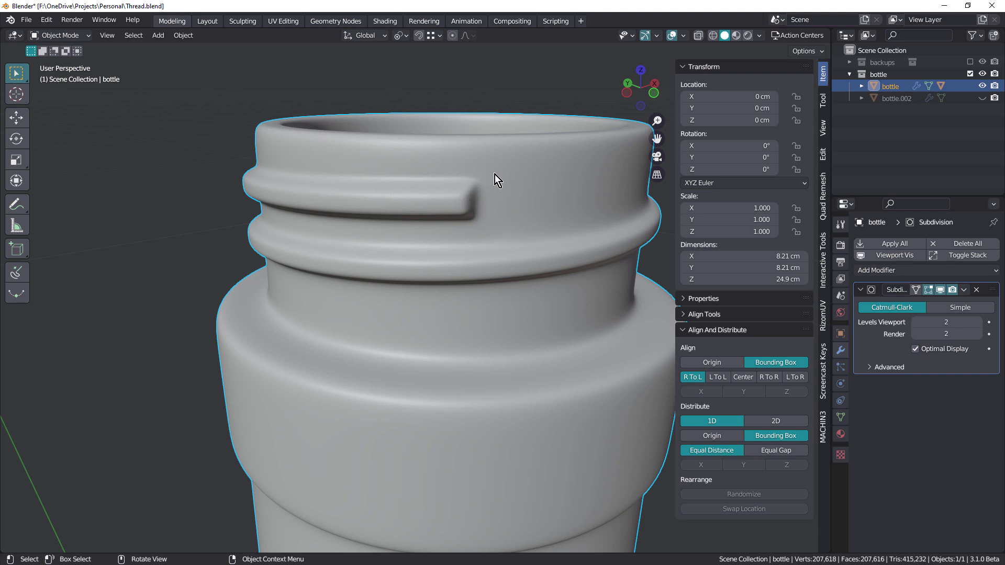
scroll(494, 202, "down", 3)
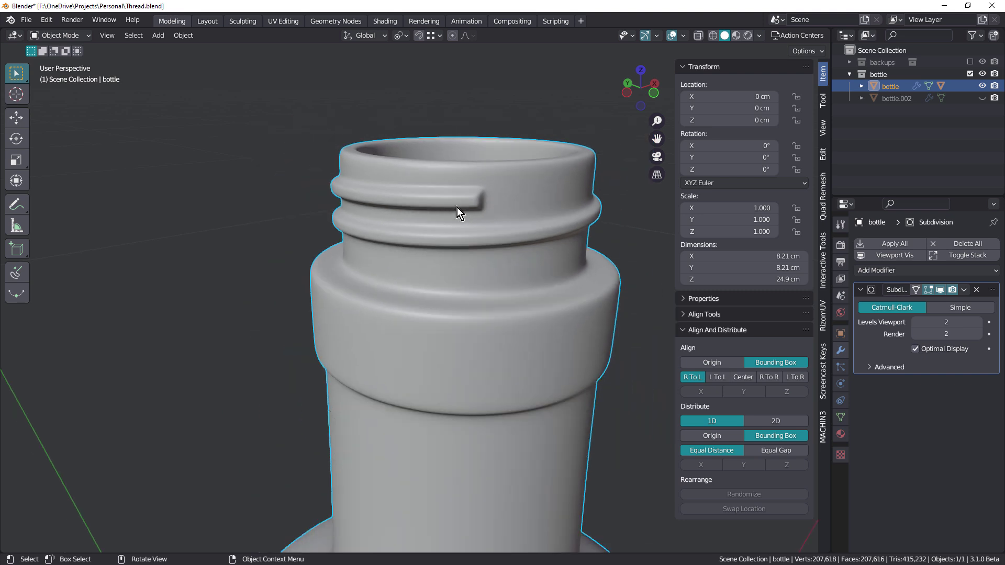
scroll(457, 207, "down", 4)
middle_click_drag(456, 208, 419, 192)
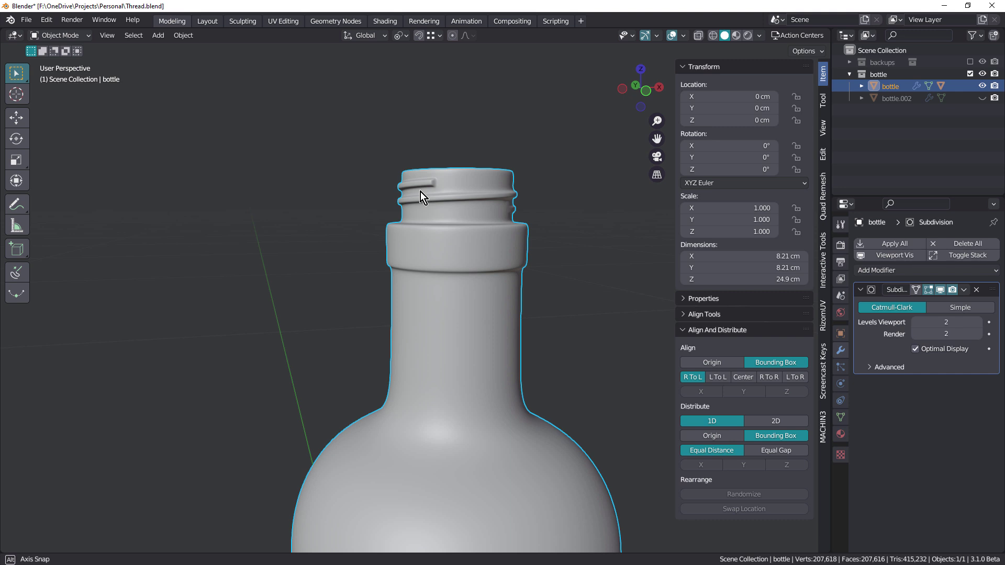
middle_click_drag(420, 191, 28, 194)
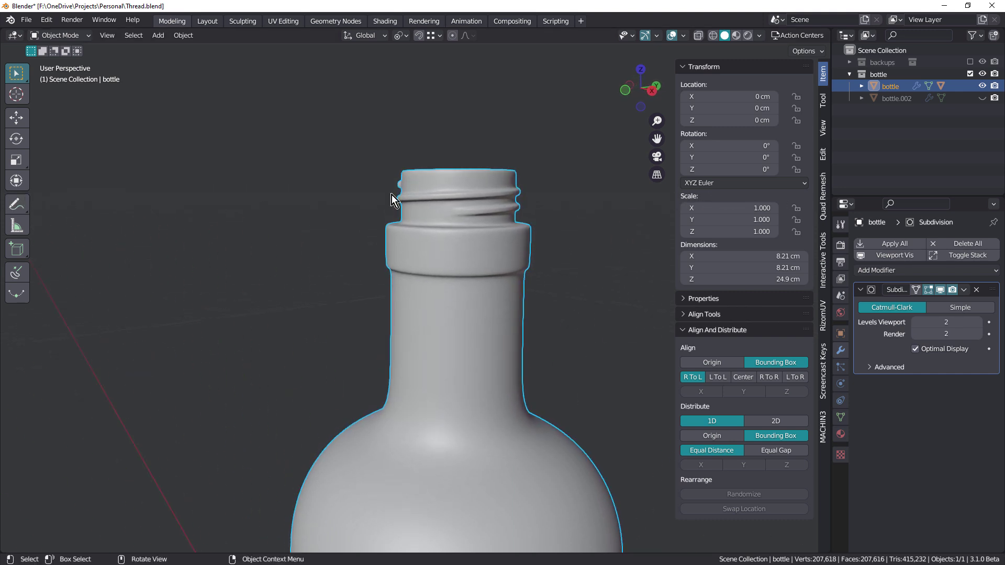
scroll(450, 221, "up", 5)
middle_click_drag(469, 211, 444, 209)
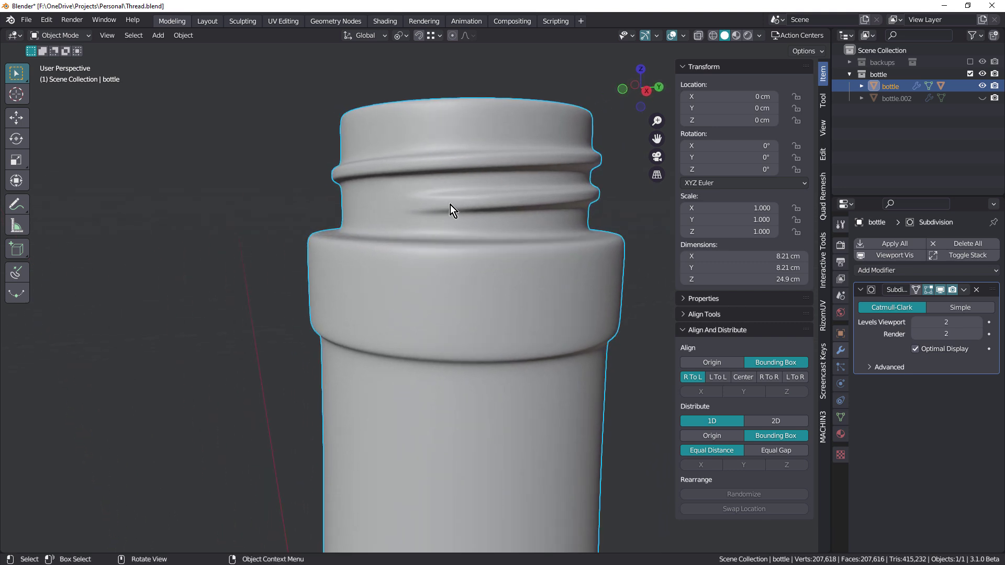
Step: Return to Edit Mode and turn off the modifier's Edit Mode display to show the raw wireframe
key("Tab")
scroll(450, 205, "up", 2)
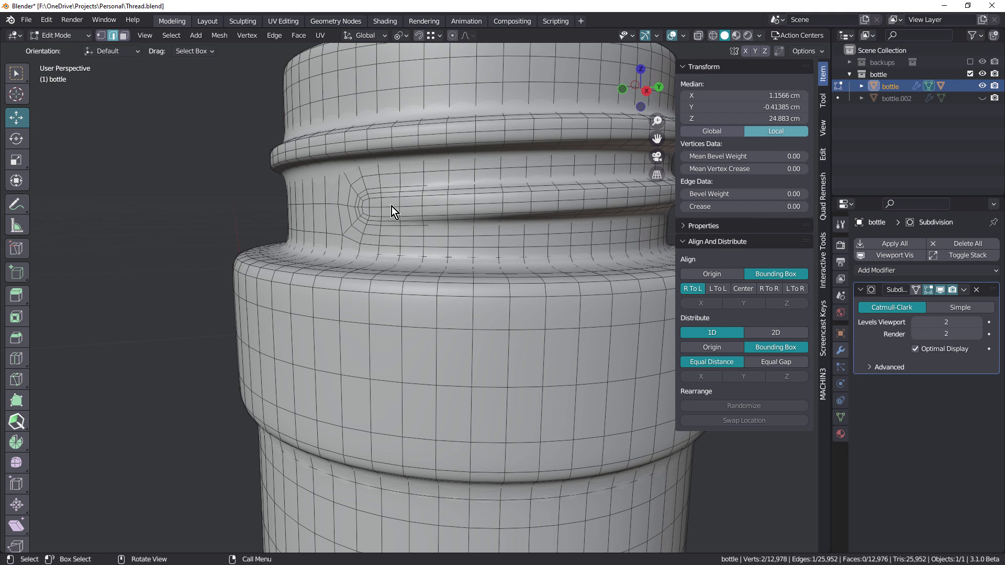
key("Tab")
middle_click_drag(382, 203, 419, 200)
key("Tab")
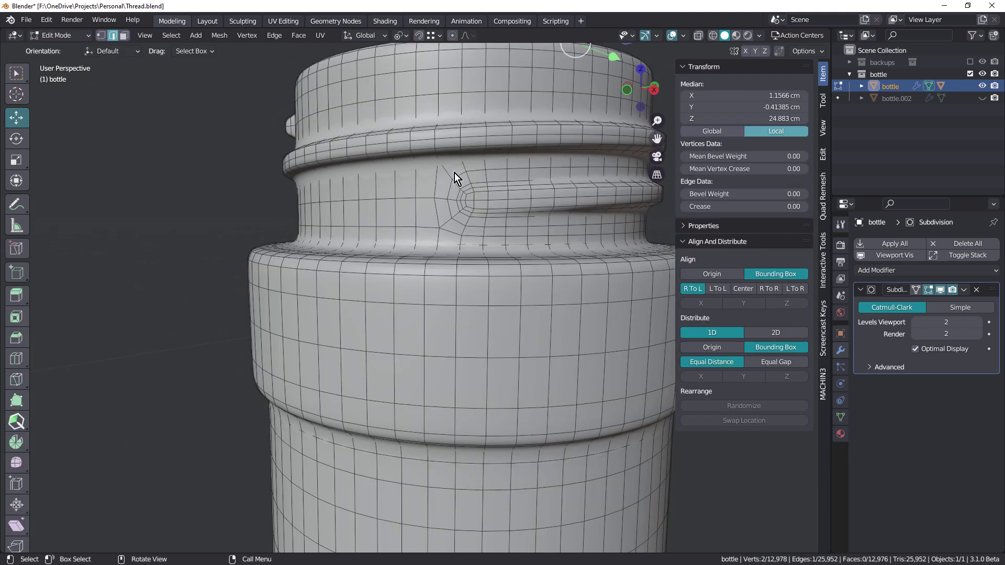
scroll(454, 173, "up", 2)
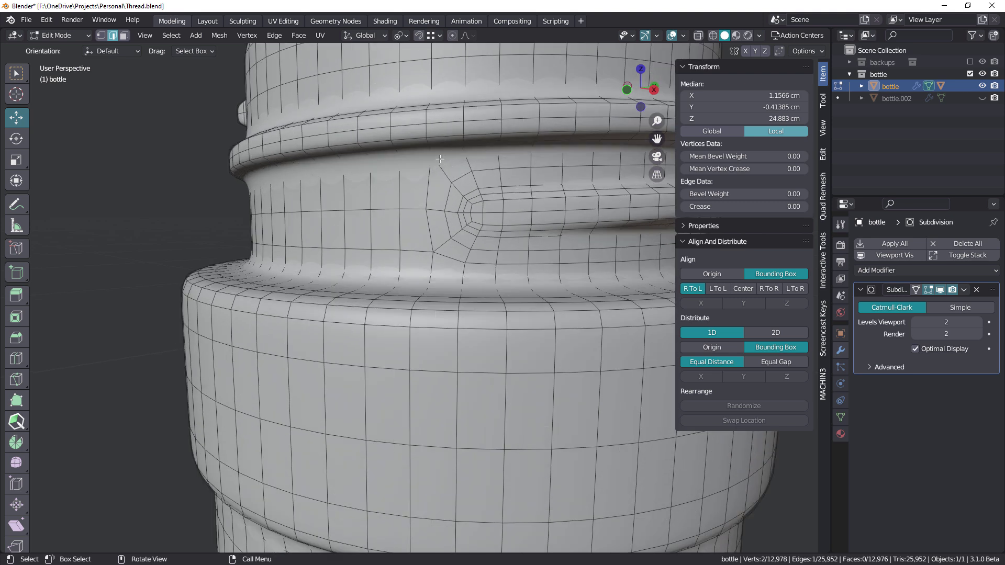
key("Tab")
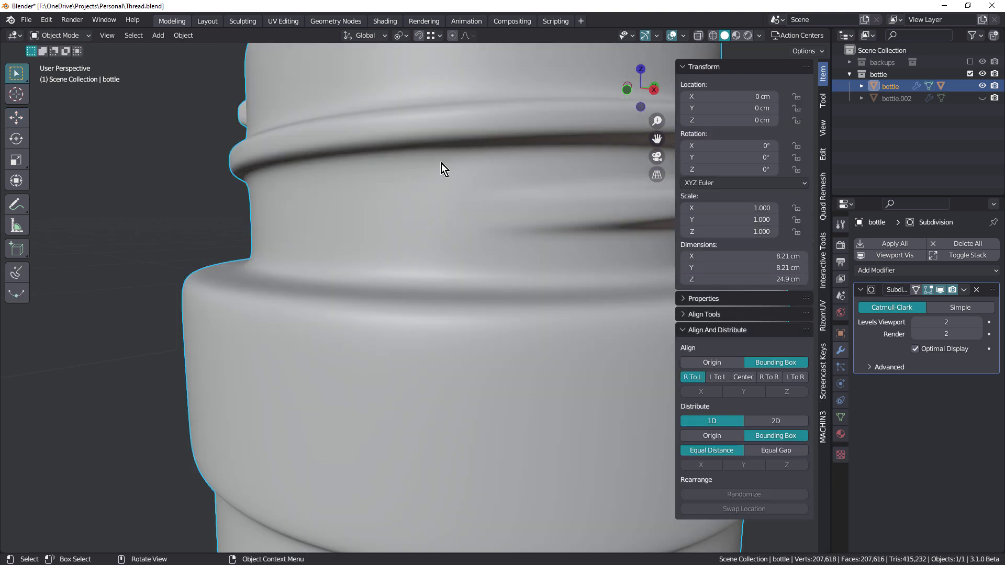
key("Tab")
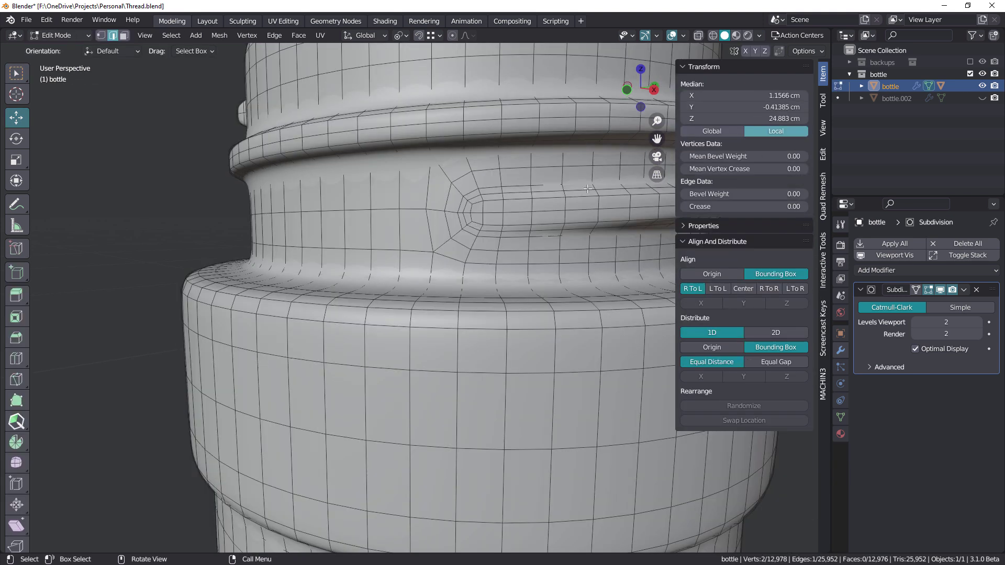
left_click(931, 291)
Step: Select the two edge loops running along the thread
middle_click_drag(434, 68, 436, 111)
scroll(436, 111, "up", 2)
left_click(453, 110, "alt")
left_click(479, 193, "alt+shift")
scroll(479, 193, "down", 3)
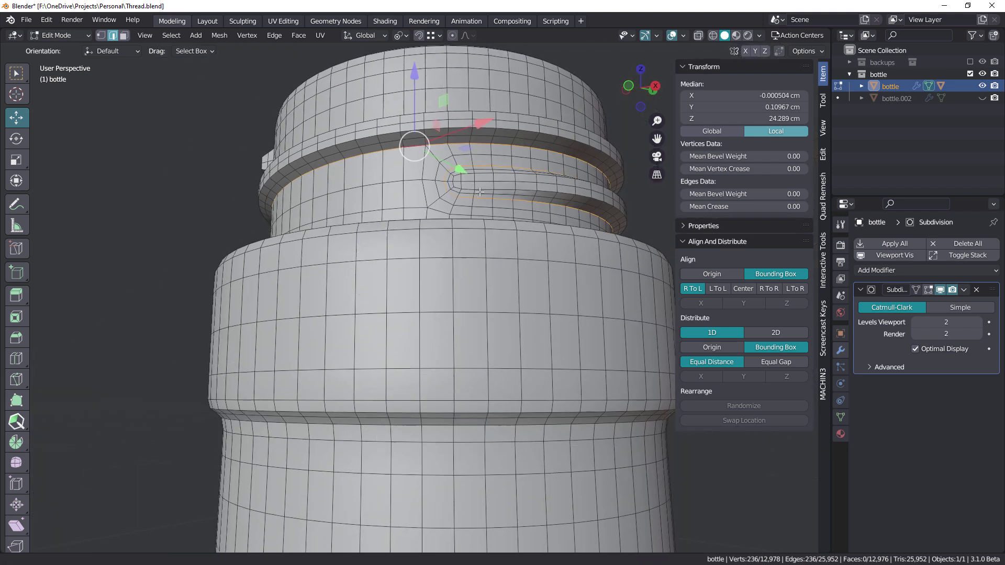
middle_click_drag(479, 193, 465, 201)
Step: Bevel the two thread loops into 2-segment strips 0.00993 cm wide and return to Object Mode
scroll(465, 201, "up", 2)
key("ctrl")
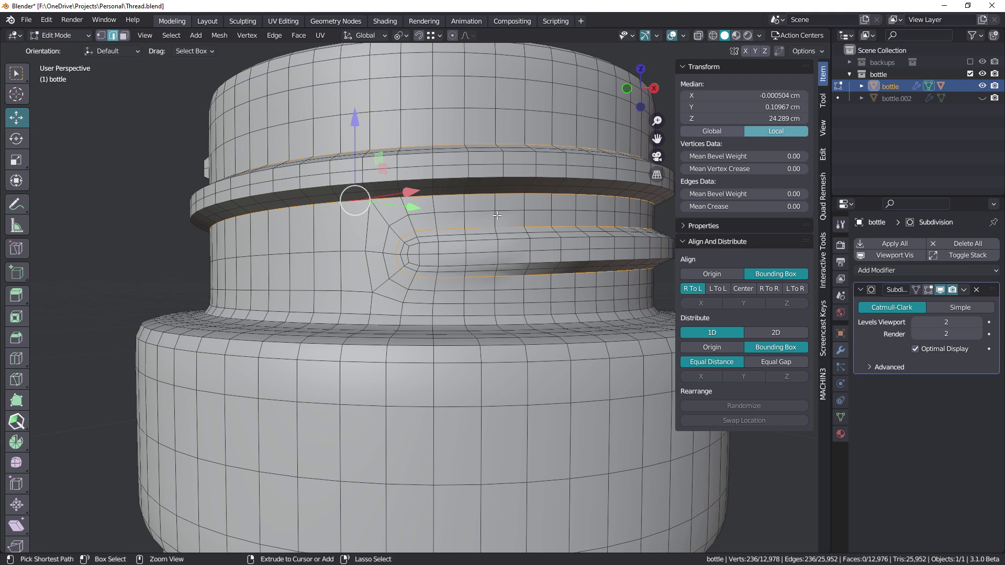
key("ctrl+b")
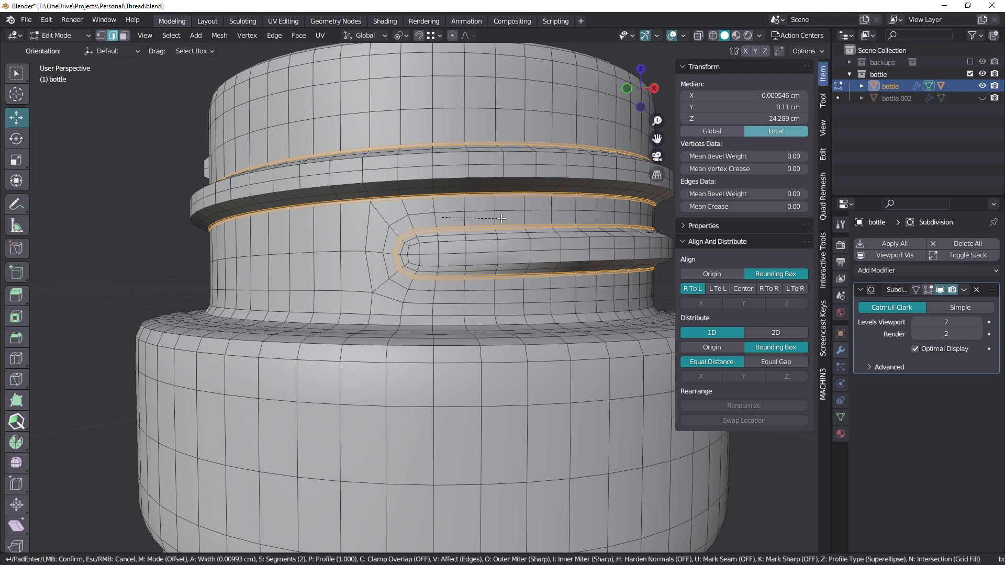
left_click(501, 219)
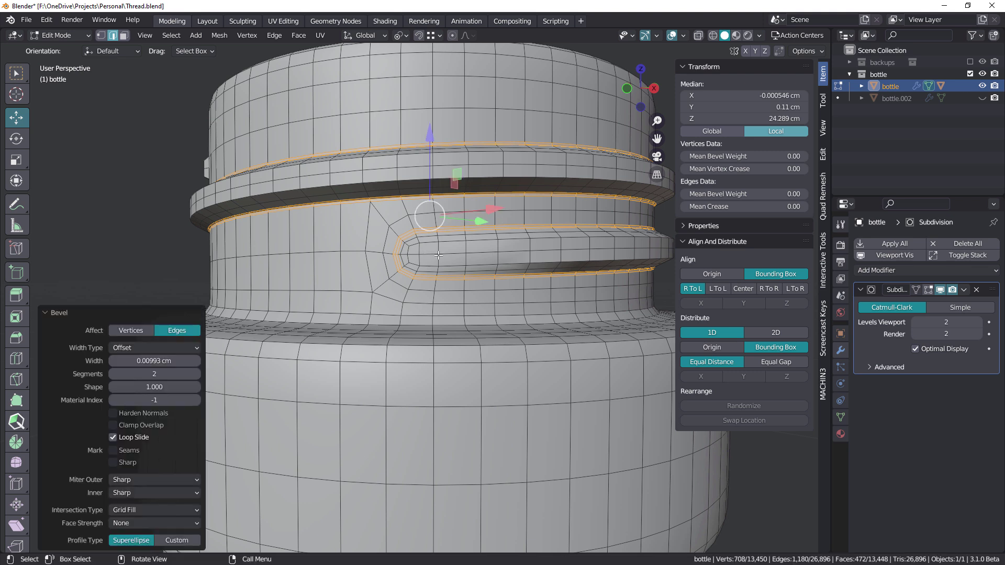
key("Tab")
scroll(437, 225, "down", 4)
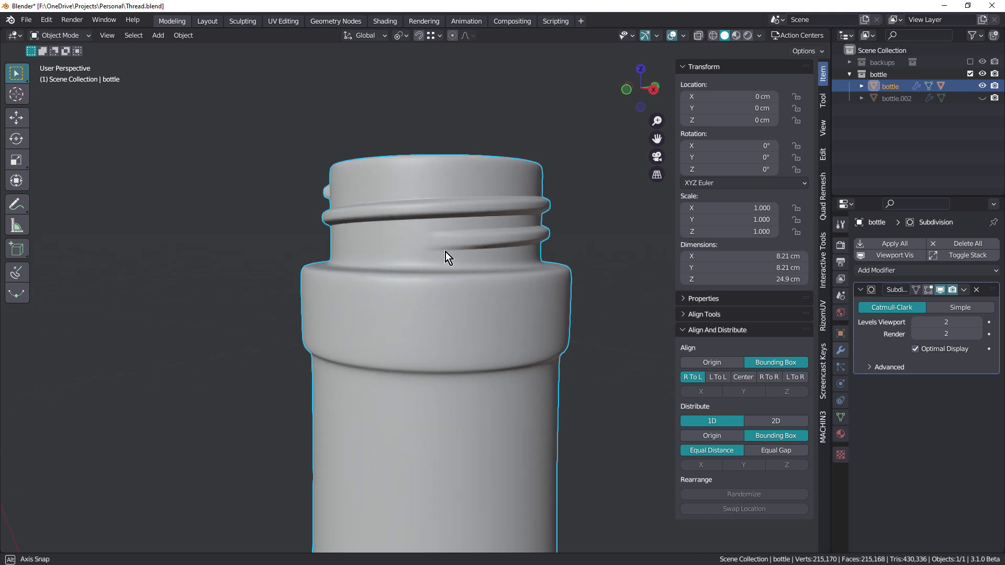
Step: Orbit and zoom to check the sharpened thread, then re-enter Edit Mode on the bottle
middle_click_drag(439, 256, 262, 262)
scroll(438, 228, "down", 3)
scroll(460, 230, "down", 3)
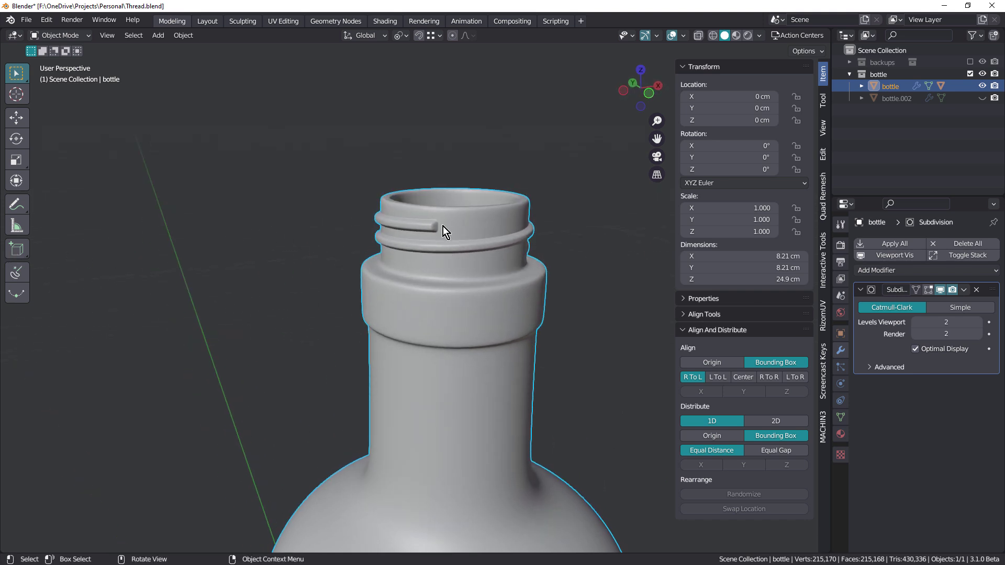
scroll(444, 223, "up", 3)
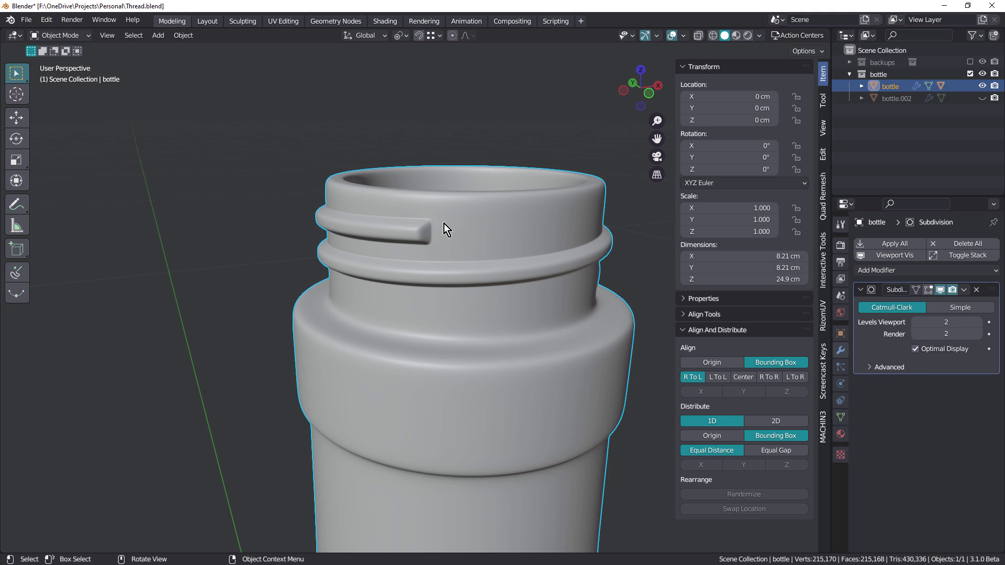
key("Tab")
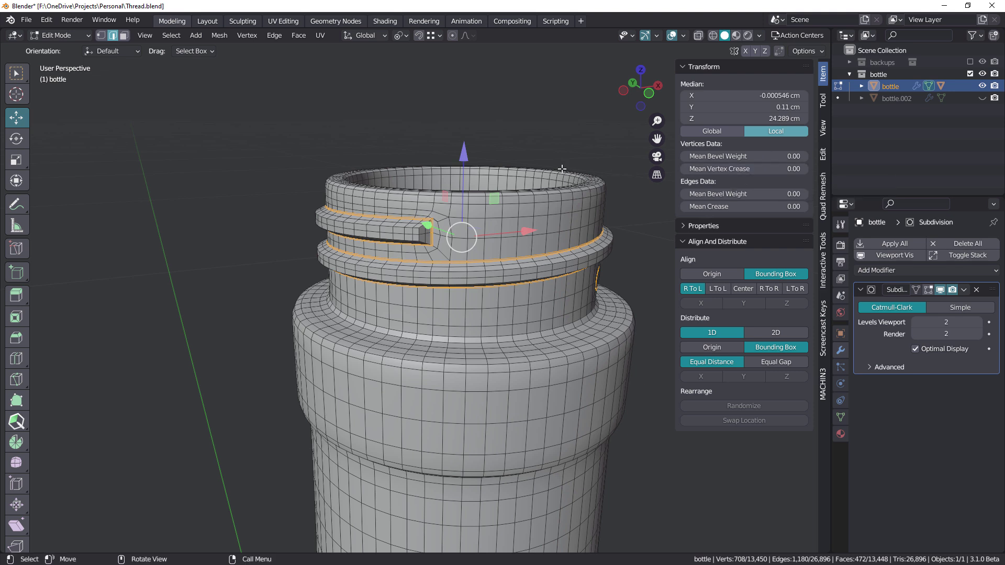
Step: In vertex mode, slide the pole vertex beside the thread end to factor 0.327
scroll(465, 222, "up", 5)
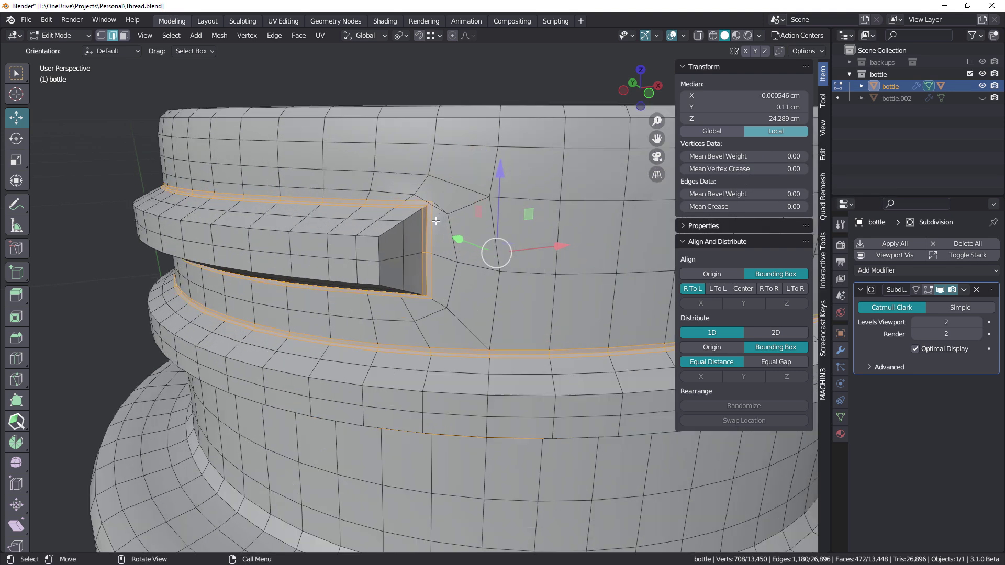
key("1")
left_click(469, 221)
key("shift+v")
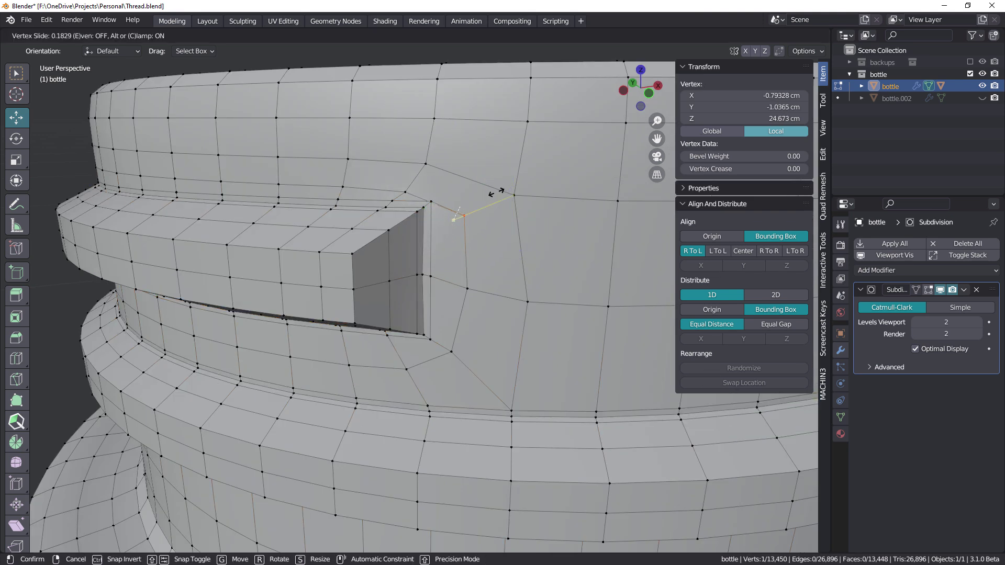
left_click(497, 189)
key("shift+v")
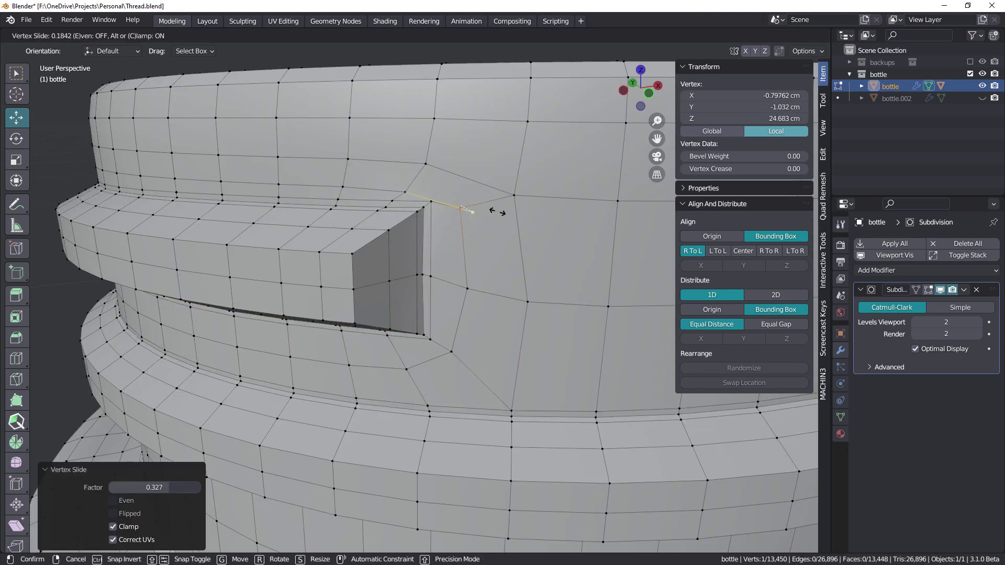
left_click(483, 203)
key("shift+v")
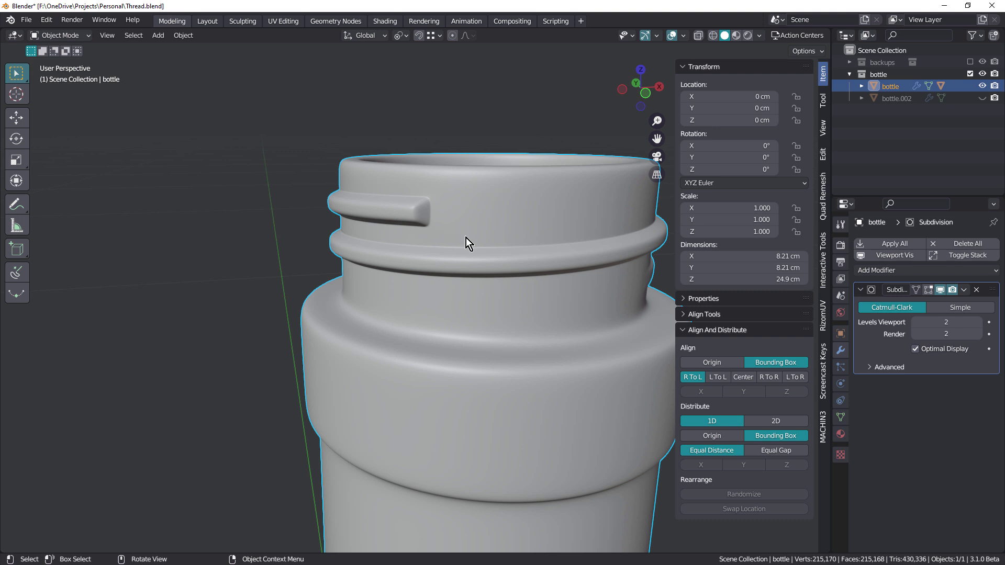
middle_click_drag(463, 238, 459, 199)
scroll(441, 185, "up", 1)
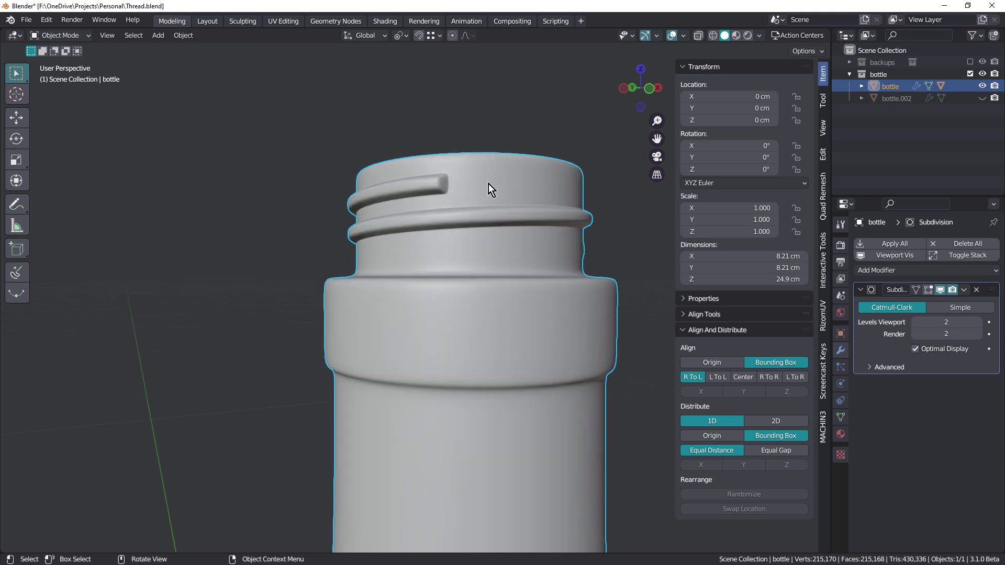
scroll(473, 195, "down", 6)
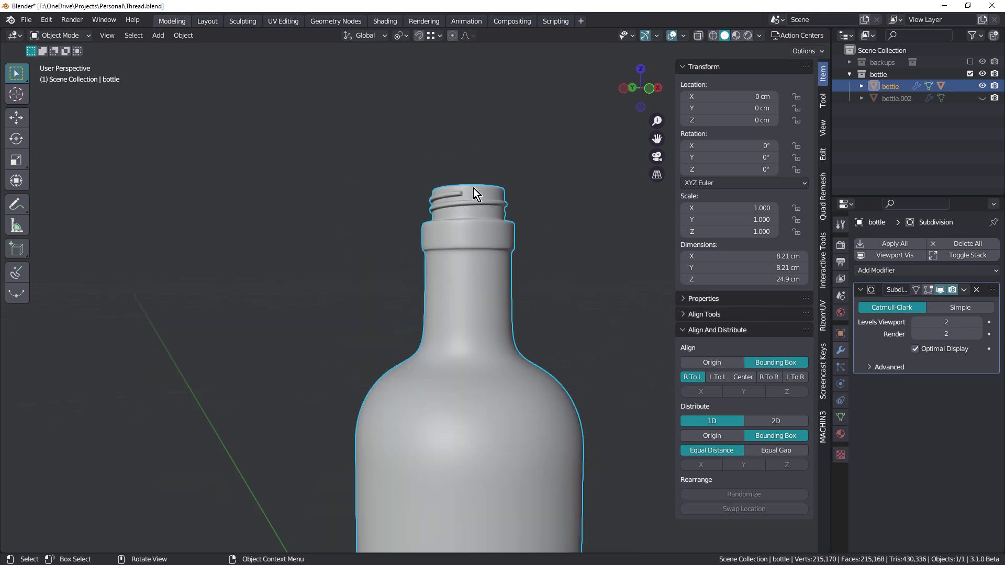